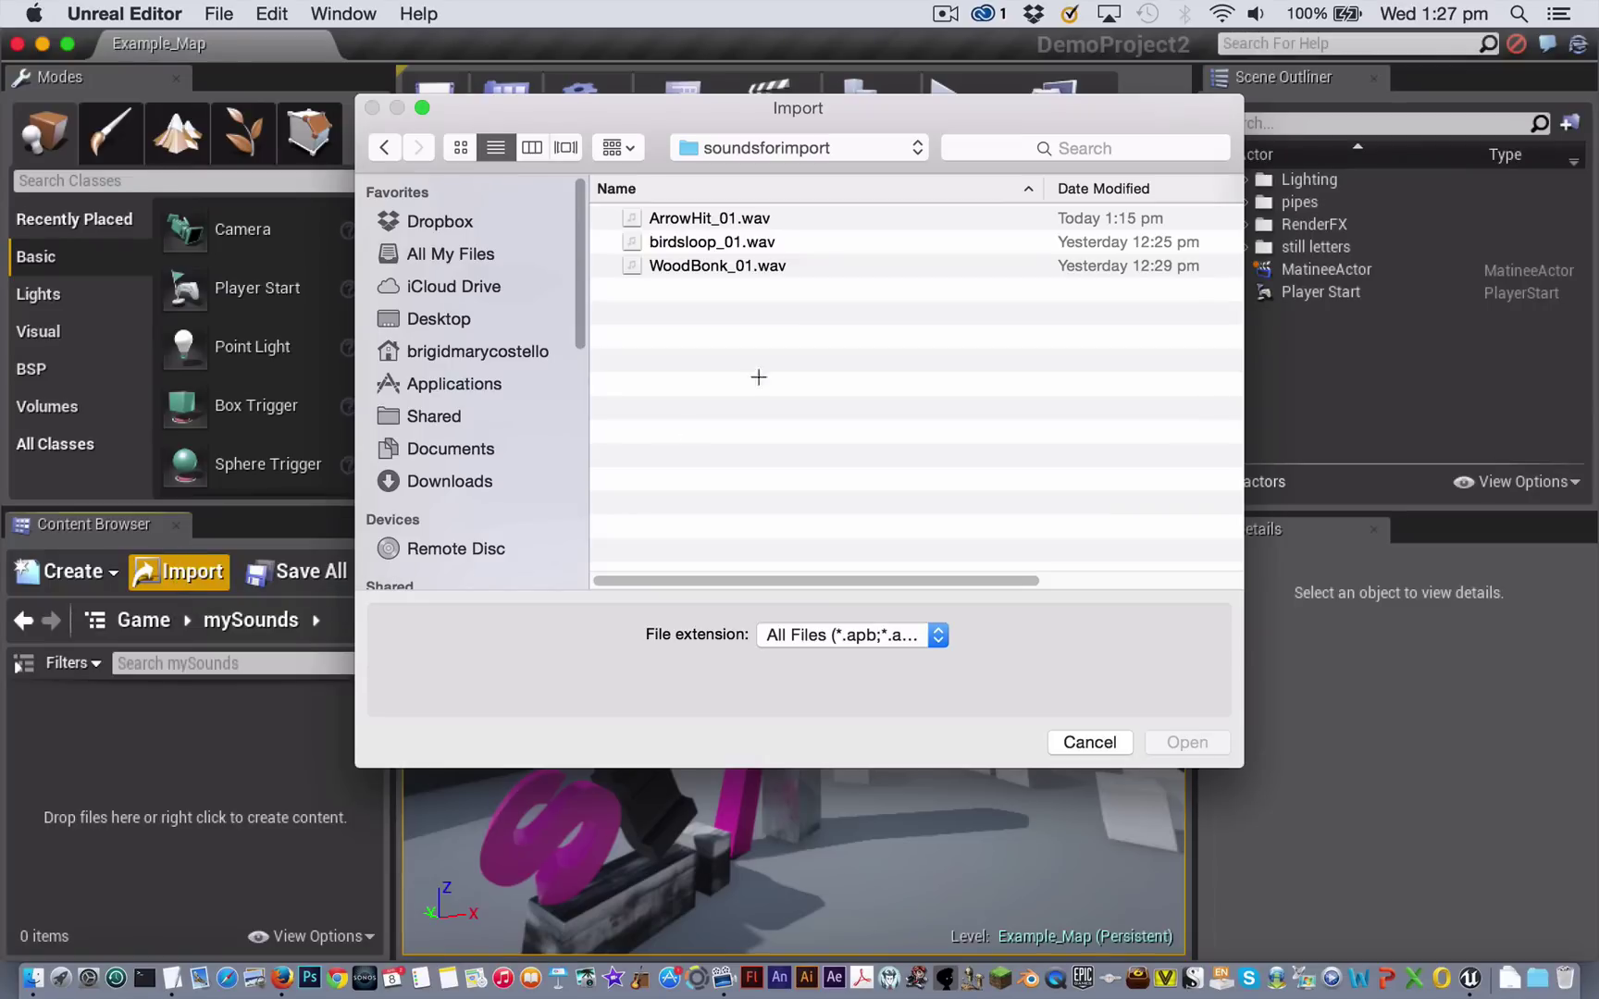
- Import ArrowHit_01.wav, birdsloop_01.wav and WoodBonk_01.wav together into the mySounds folder
{"action": "left_click", "coordinate": [708, 219]}
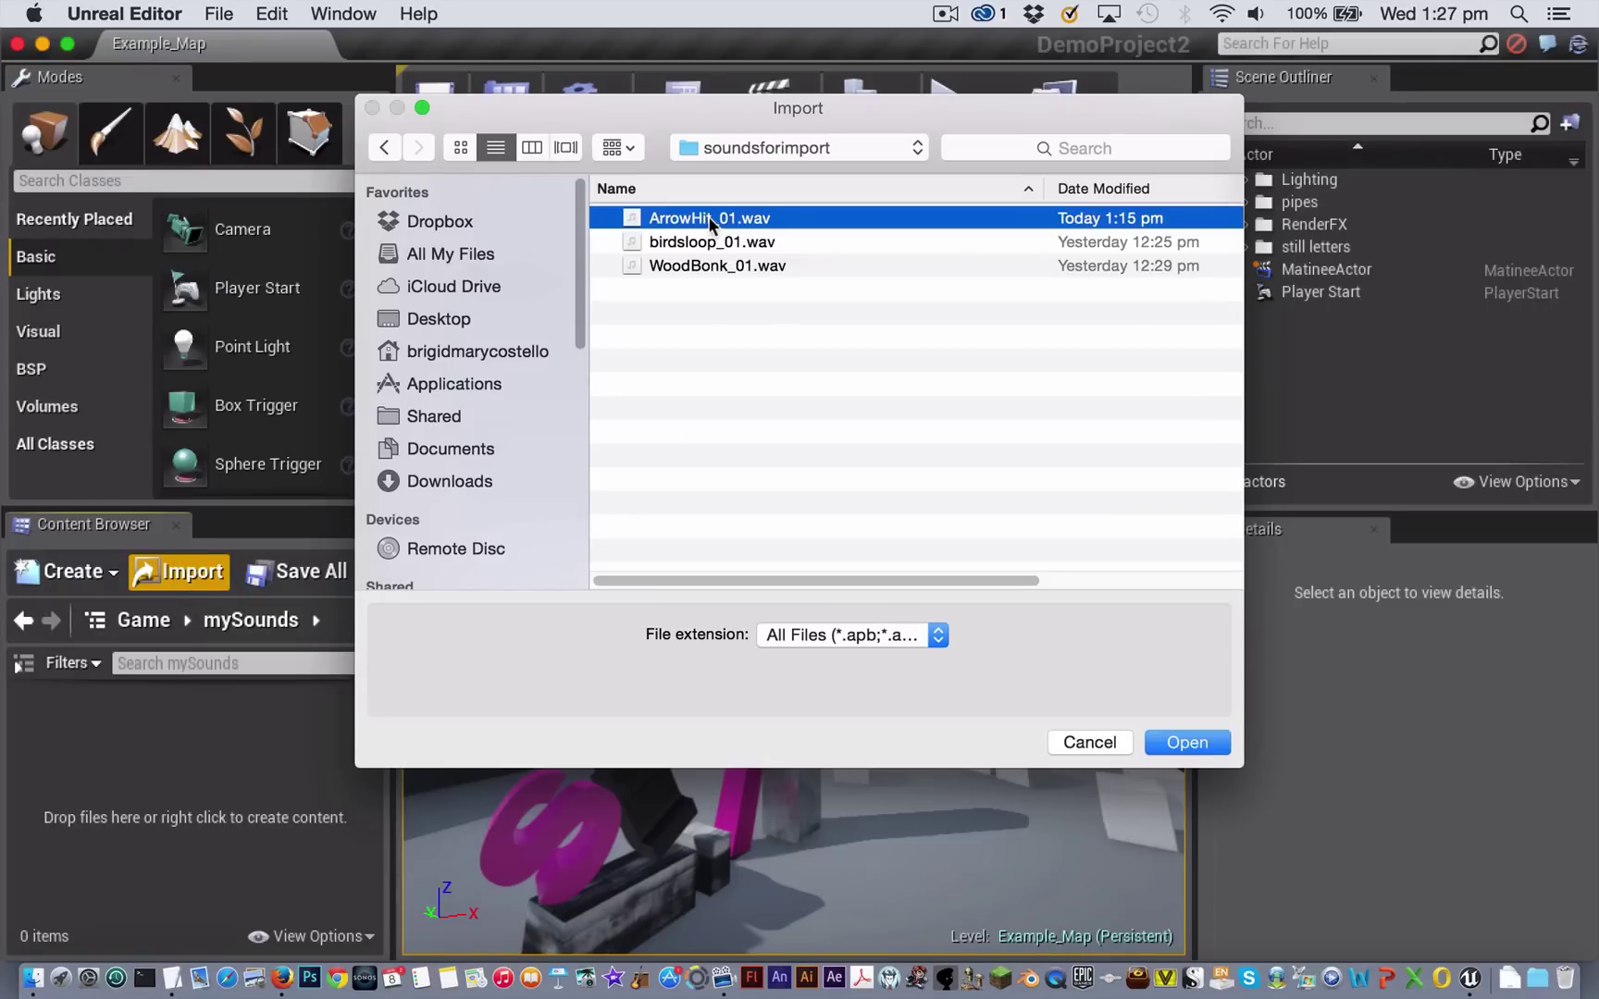
{"action": "left_click", "coordinate": [699, 266], "text": "shift"}
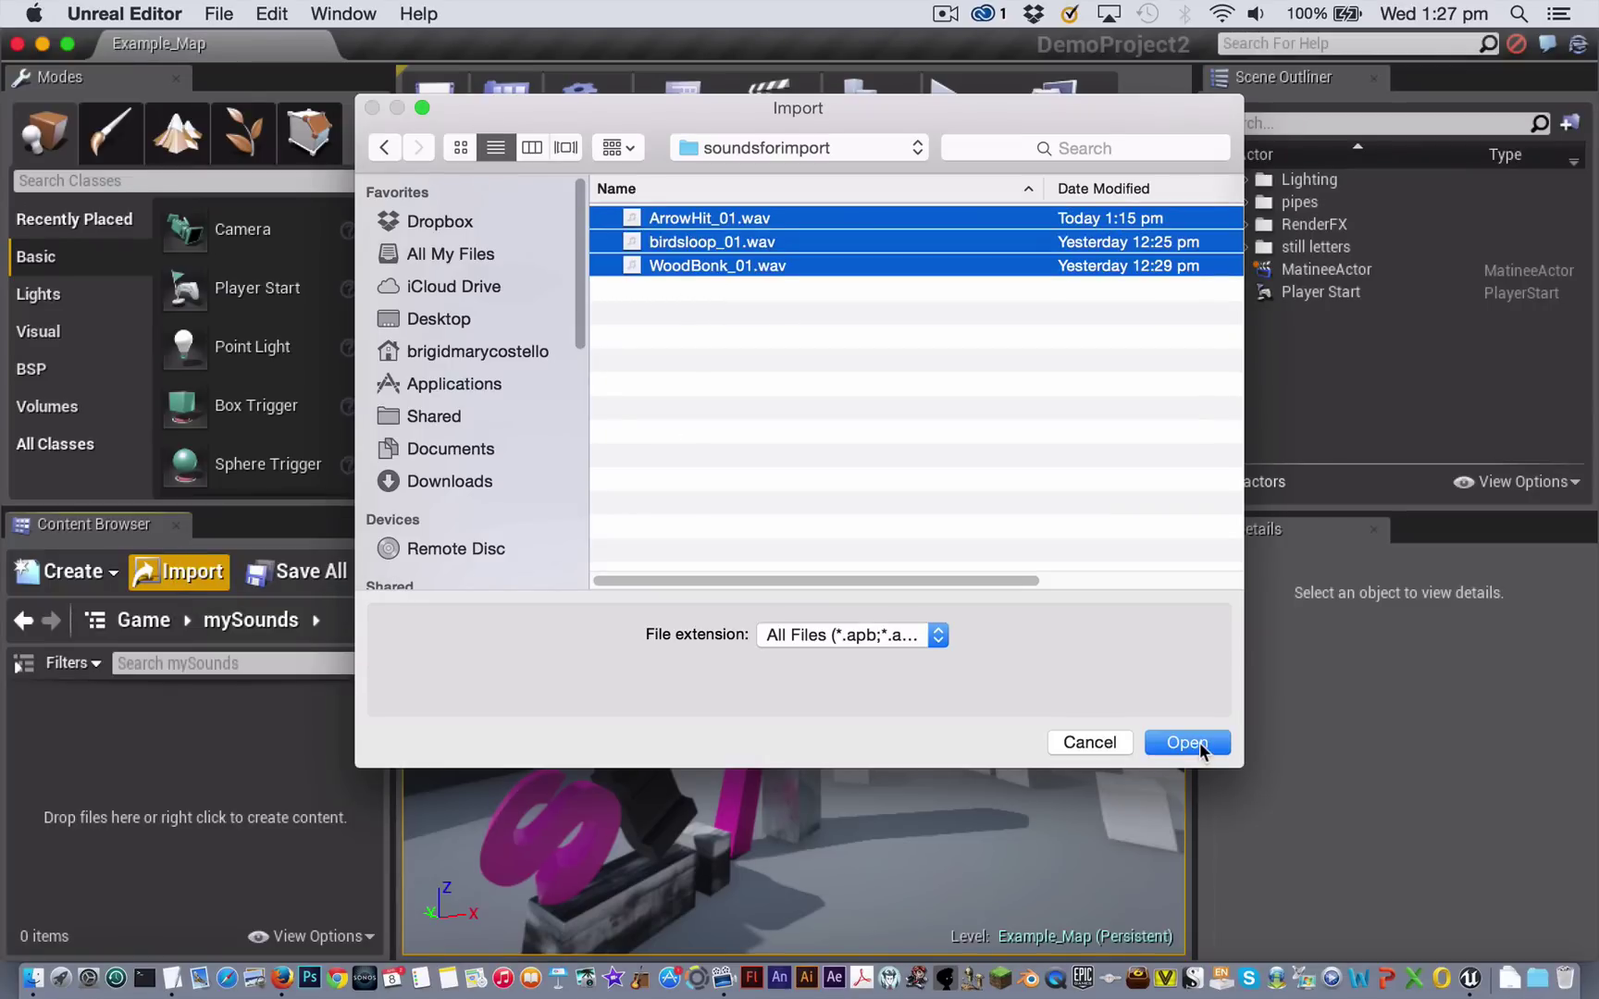
{"action": "left_click", "coordinate": [1200, 742]}
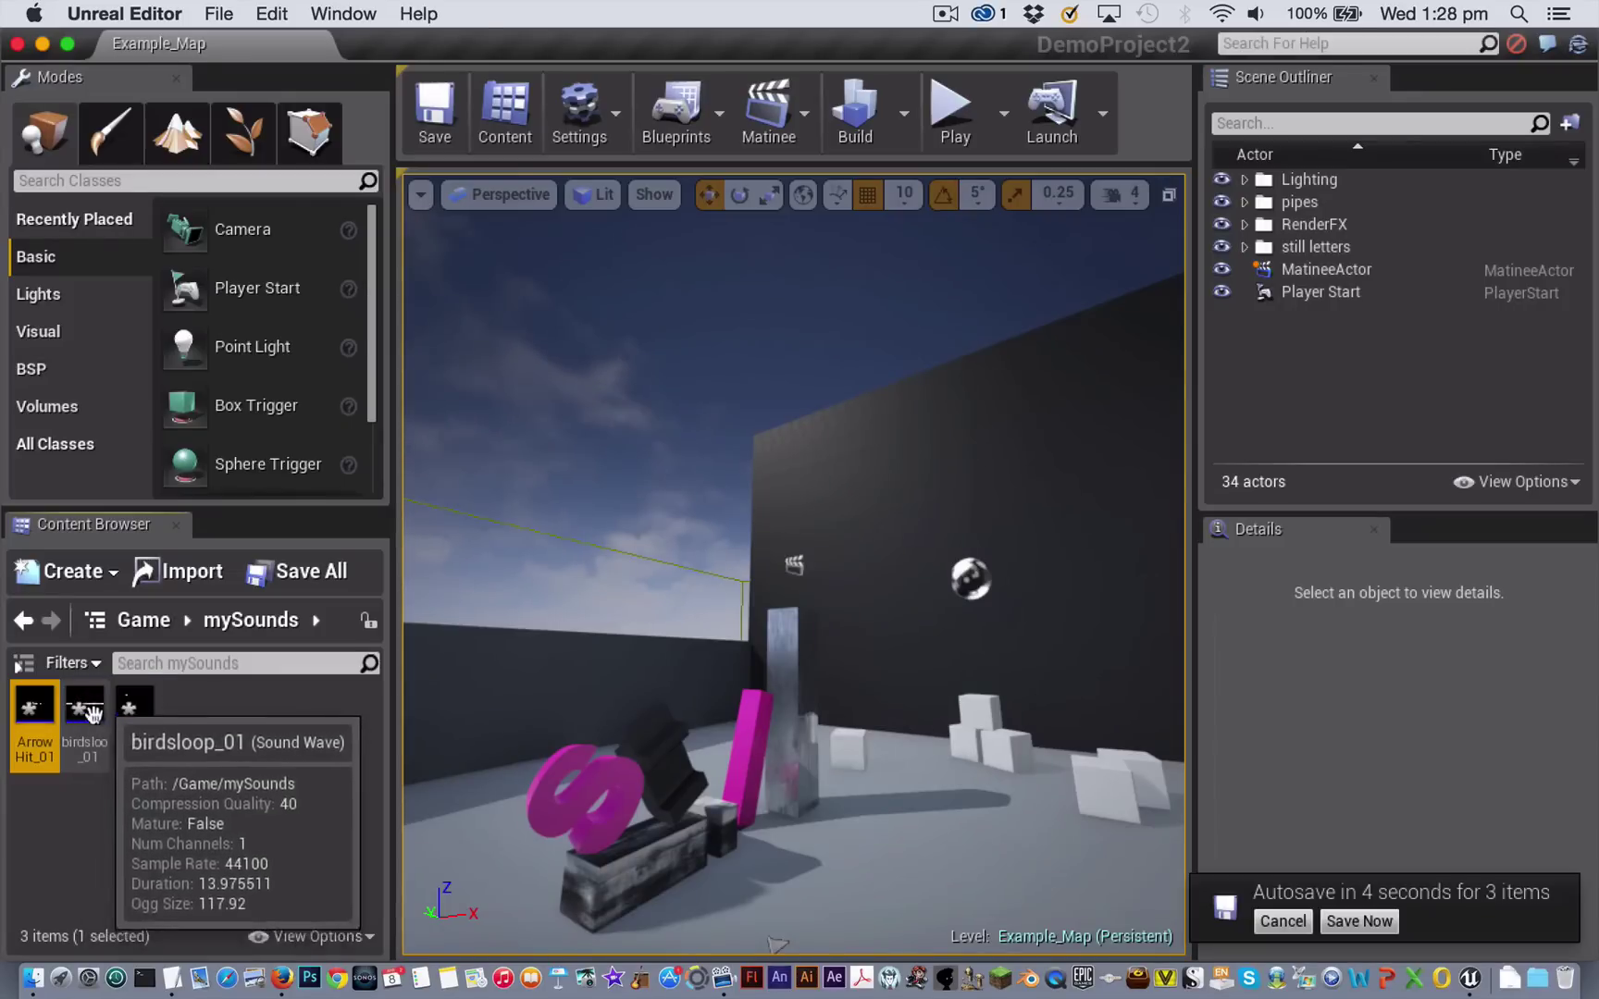
- Create ArrowHit_01_Cue, birdsloop_01_Cue and WoodBonk_01_Cue from their sound waves with default names
{"action": "left_click", "coordinate": [35, 711]}
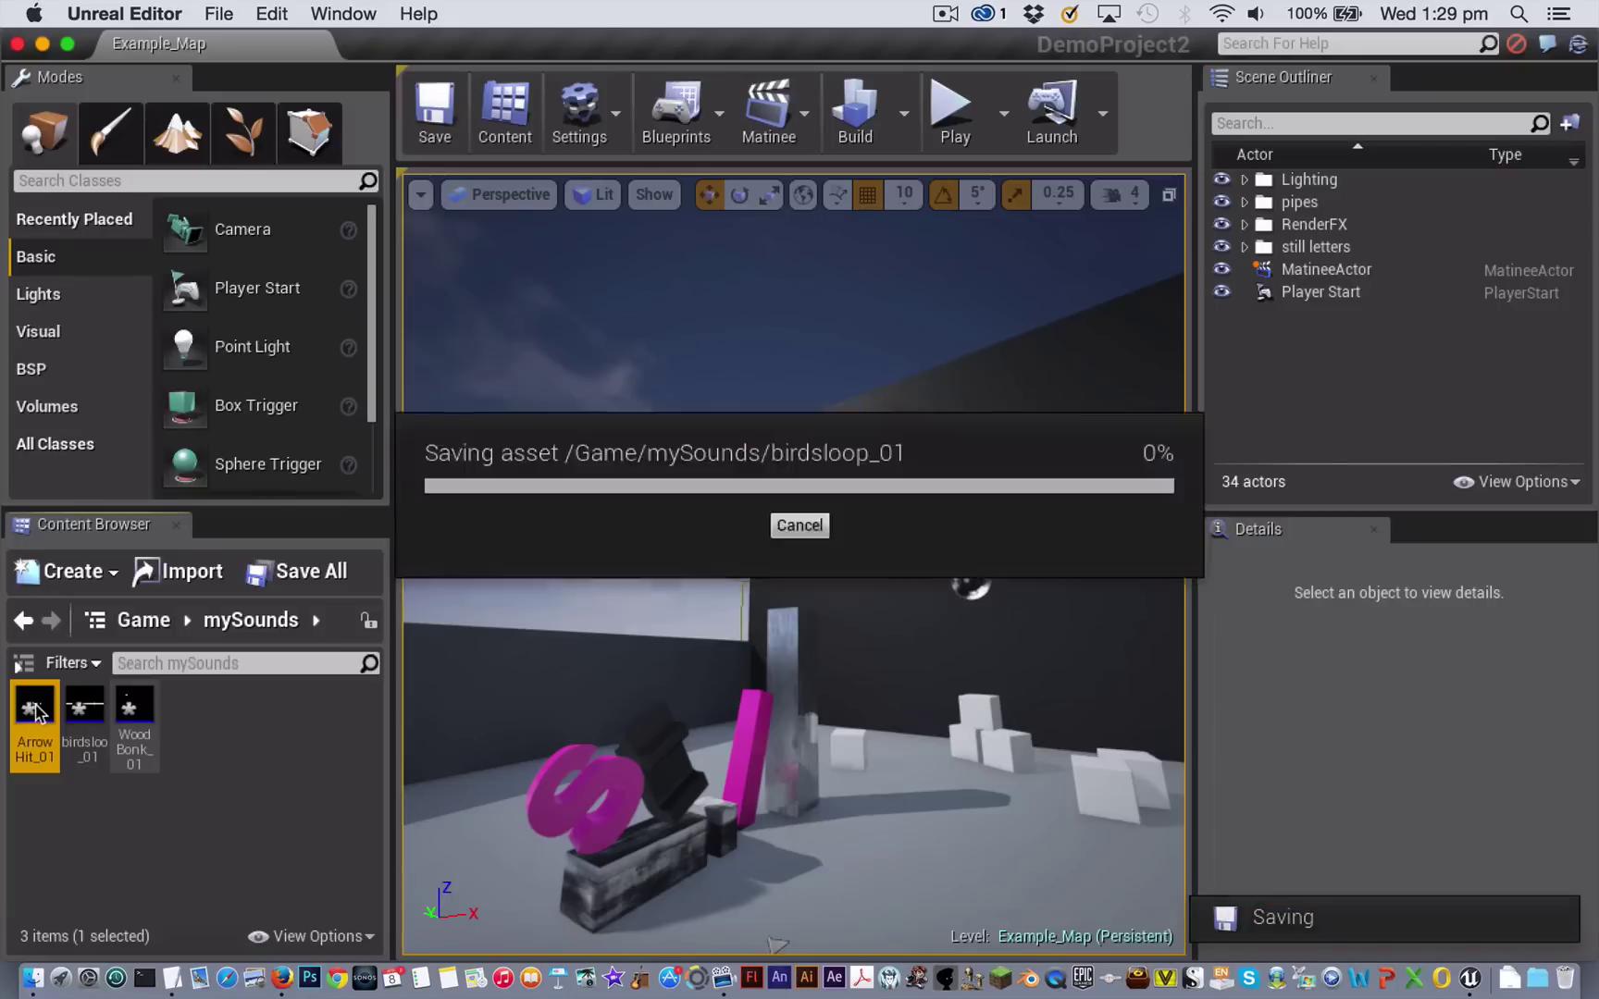
{"action": "mouse_move", "coordinate": [32, 710]}
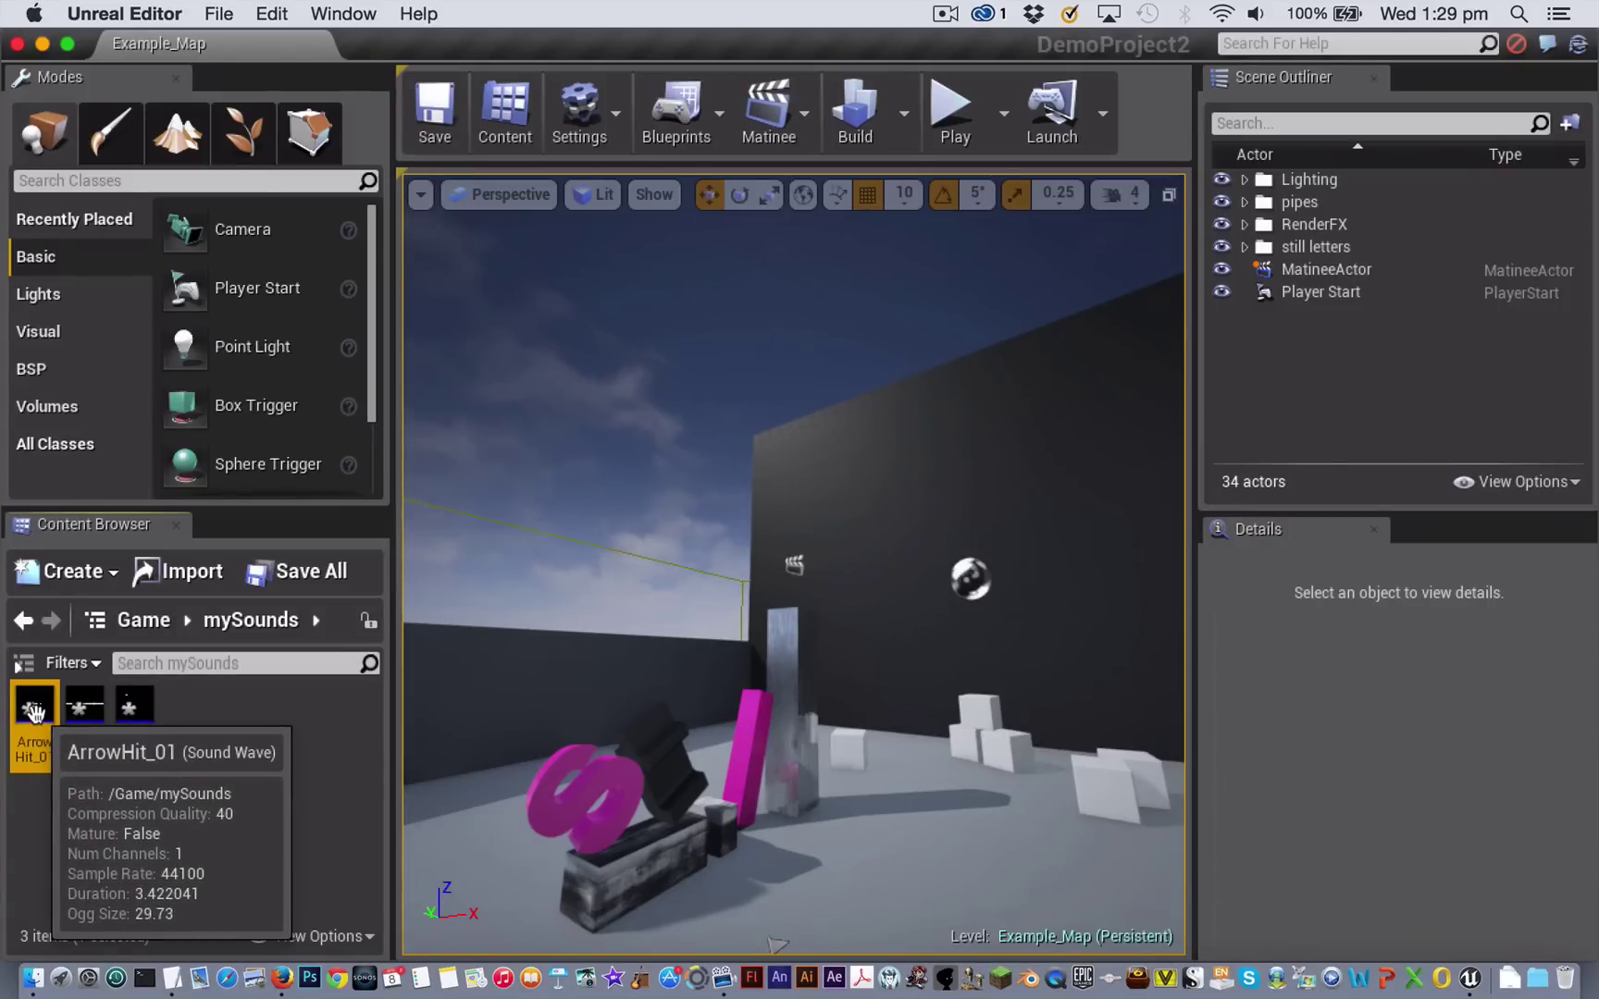
{"action": "right_click", "coordinate": [32, 711]}
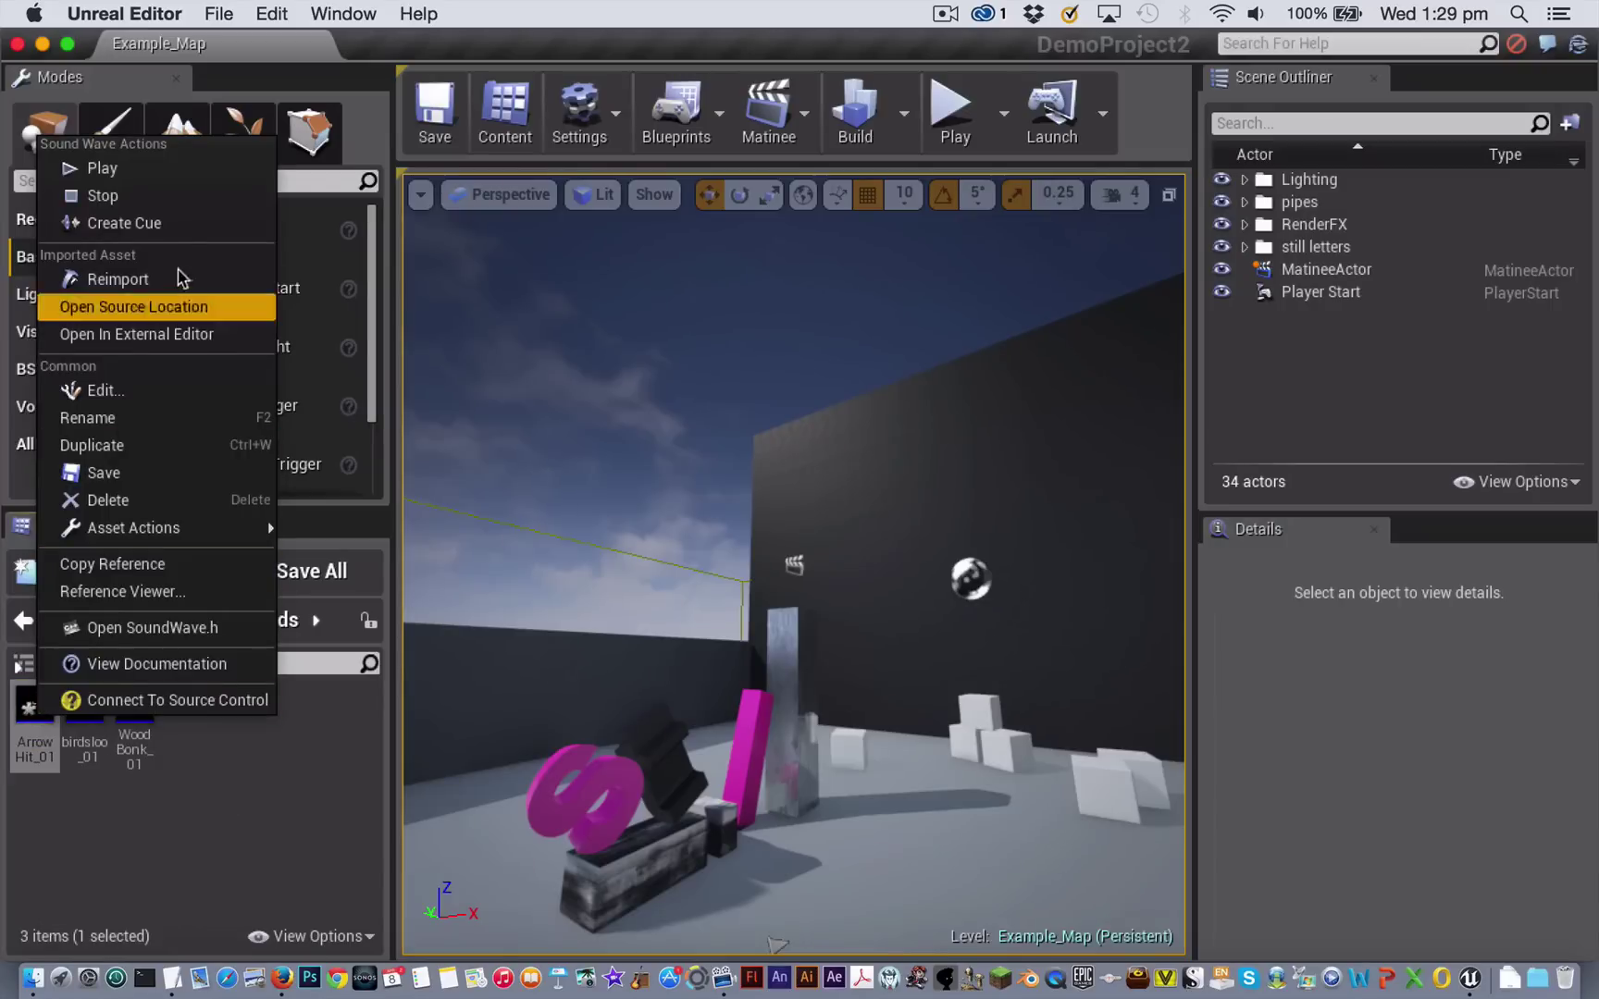
{"action": "left_click", "coordinate": [144, 226]}
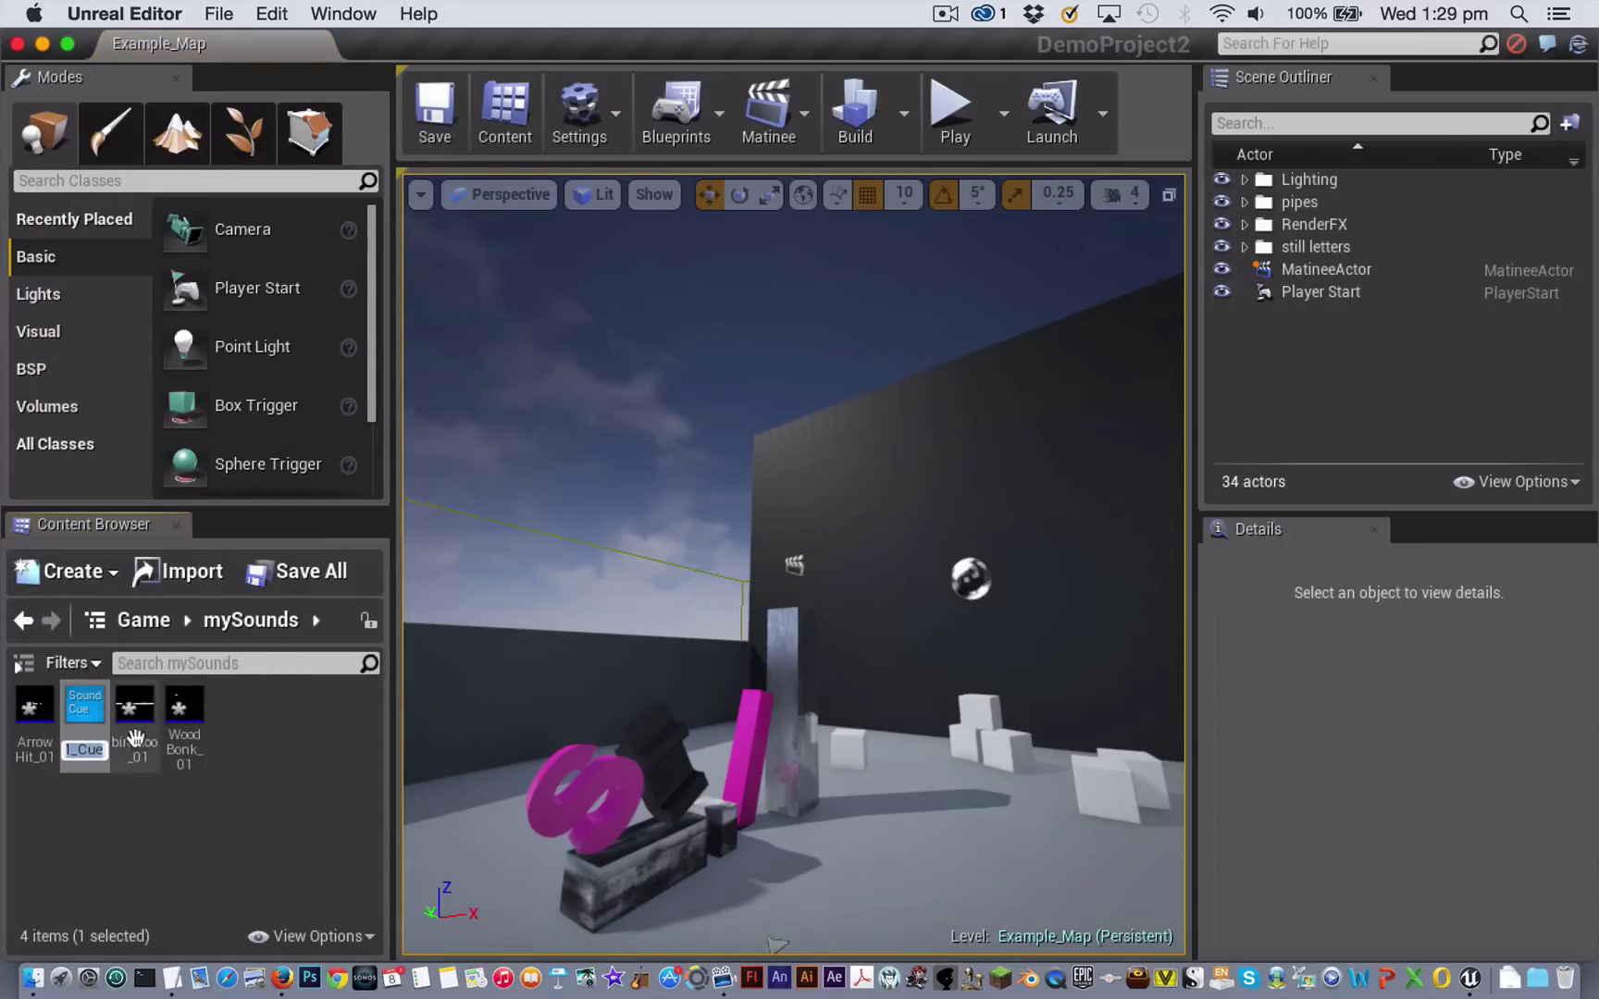
{"action": "key", "text": "Return"}
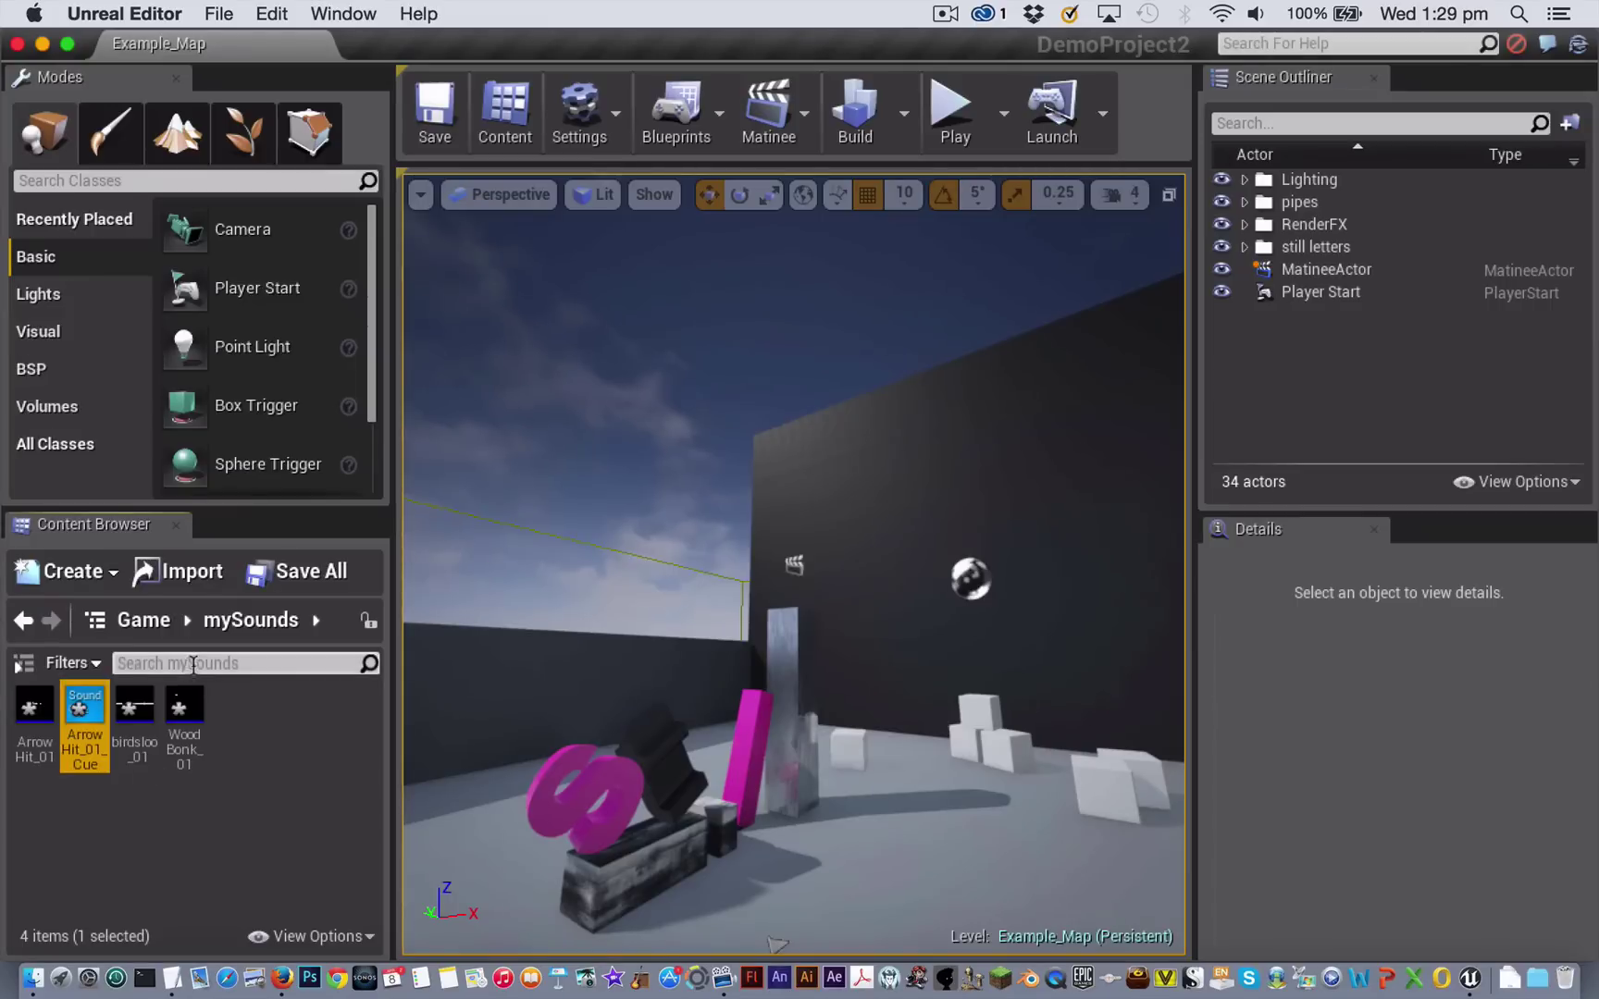
{"action": "left_click", "coordinate": [135, 708]}
{"action": "right_click", "coordinate": [135, 708]}
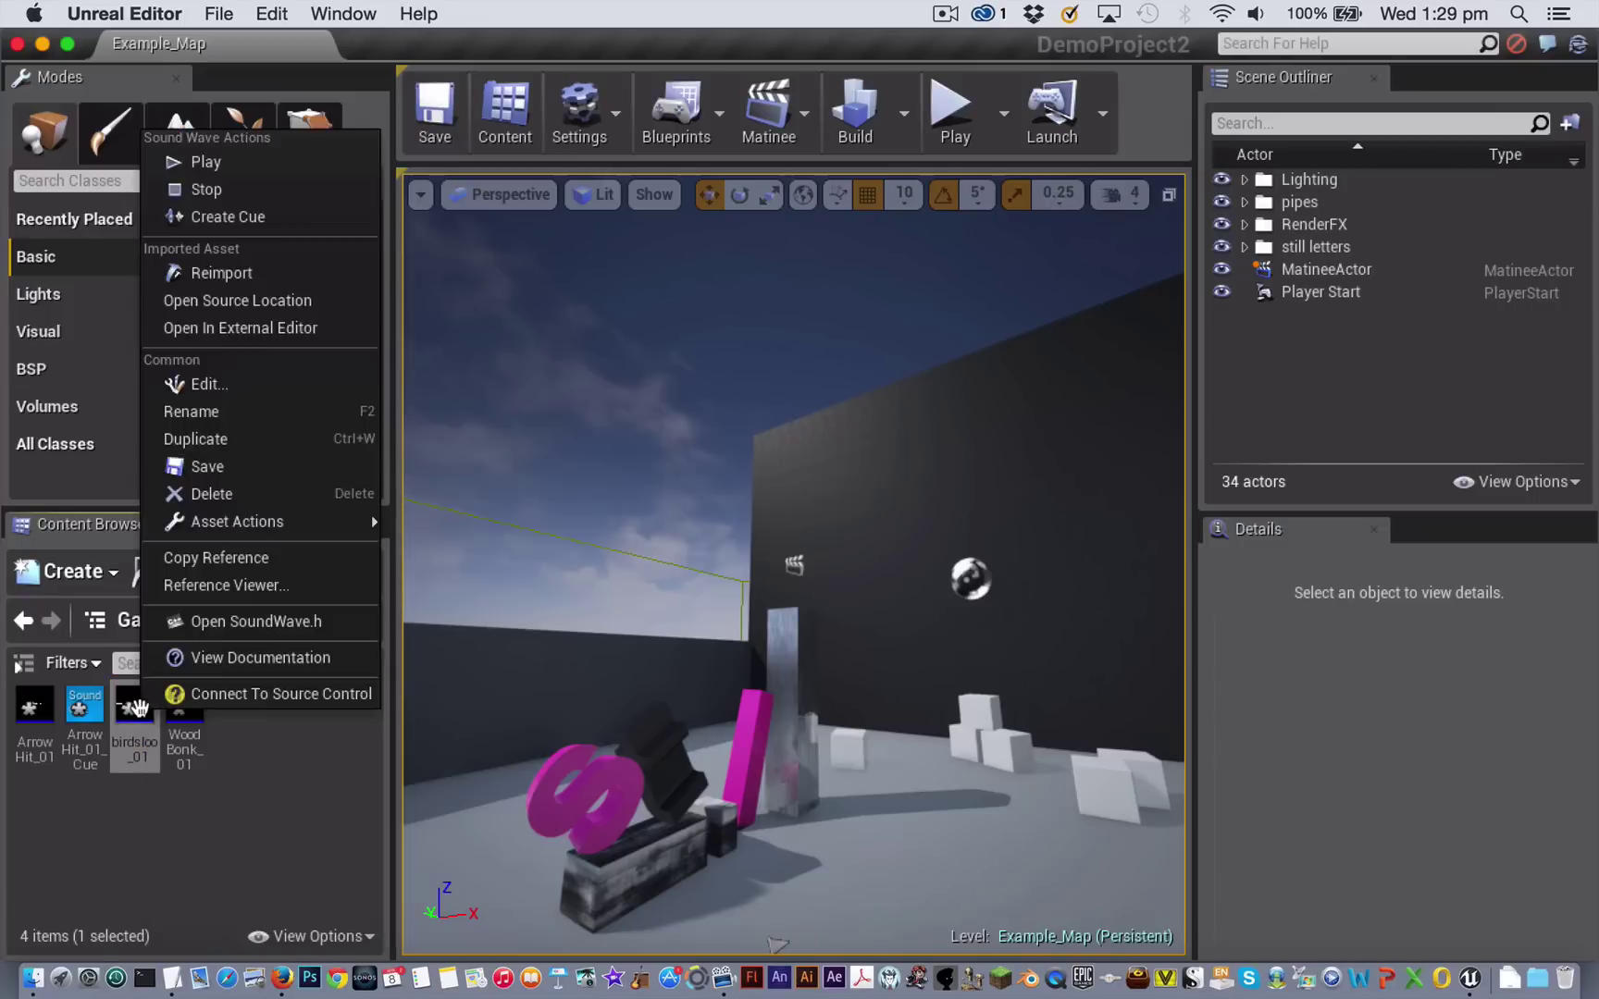
{"action": "left_click", "coordinate": [252, 222]}
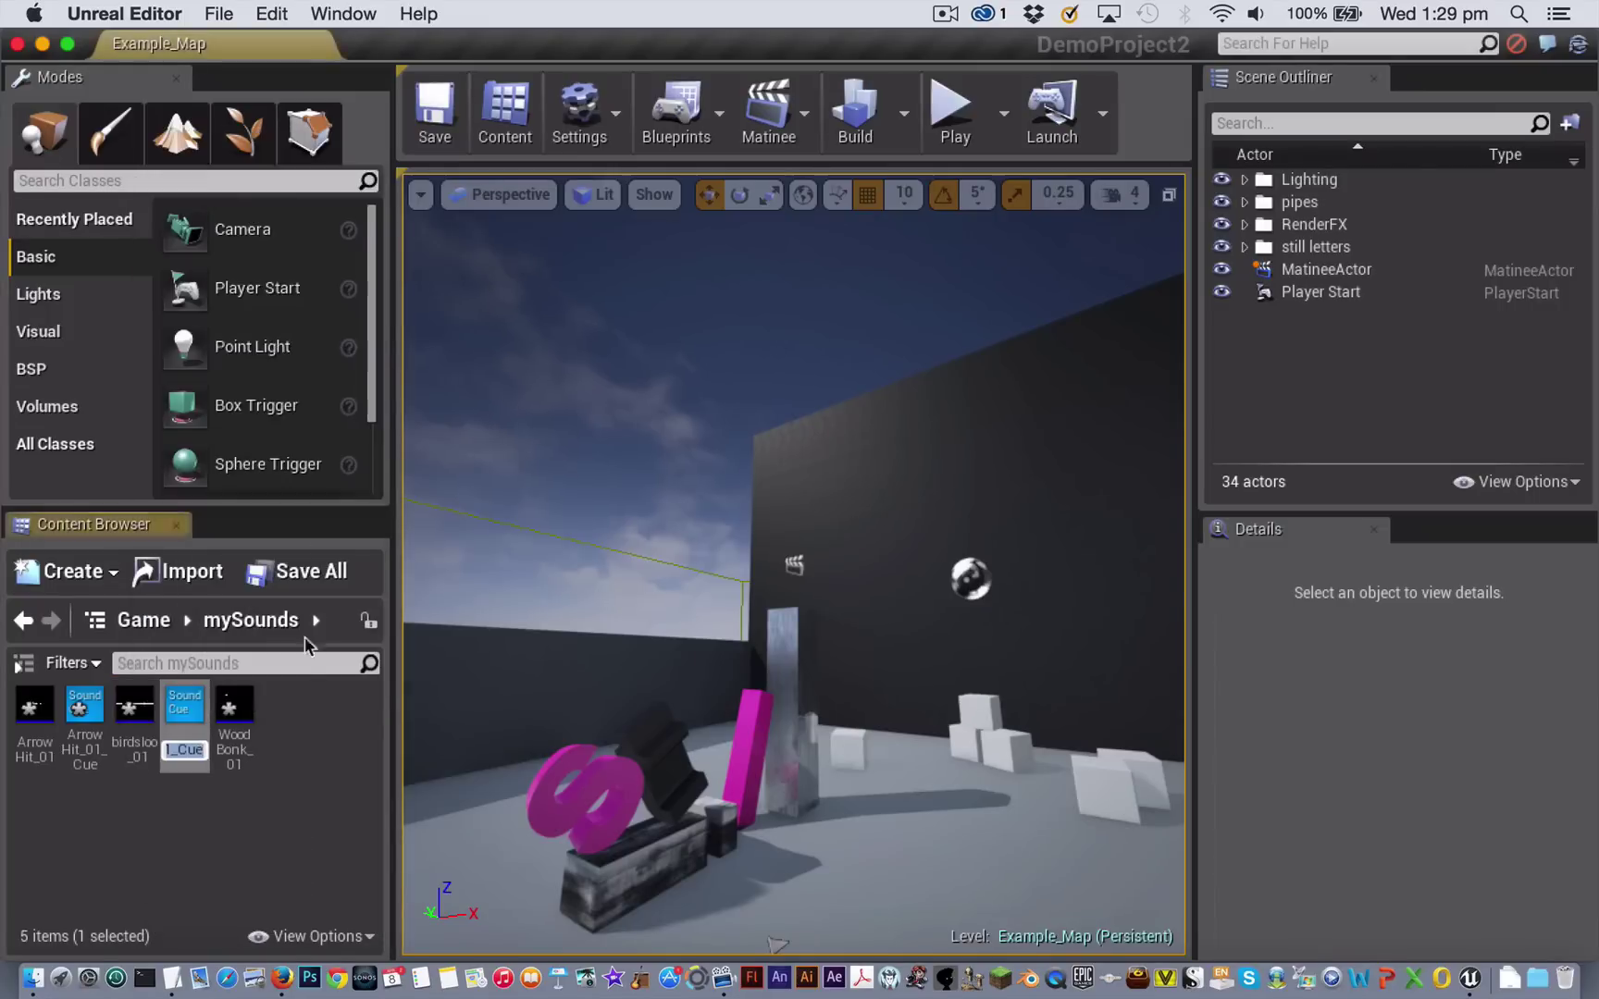
{"action": "key", "text": "Return"}
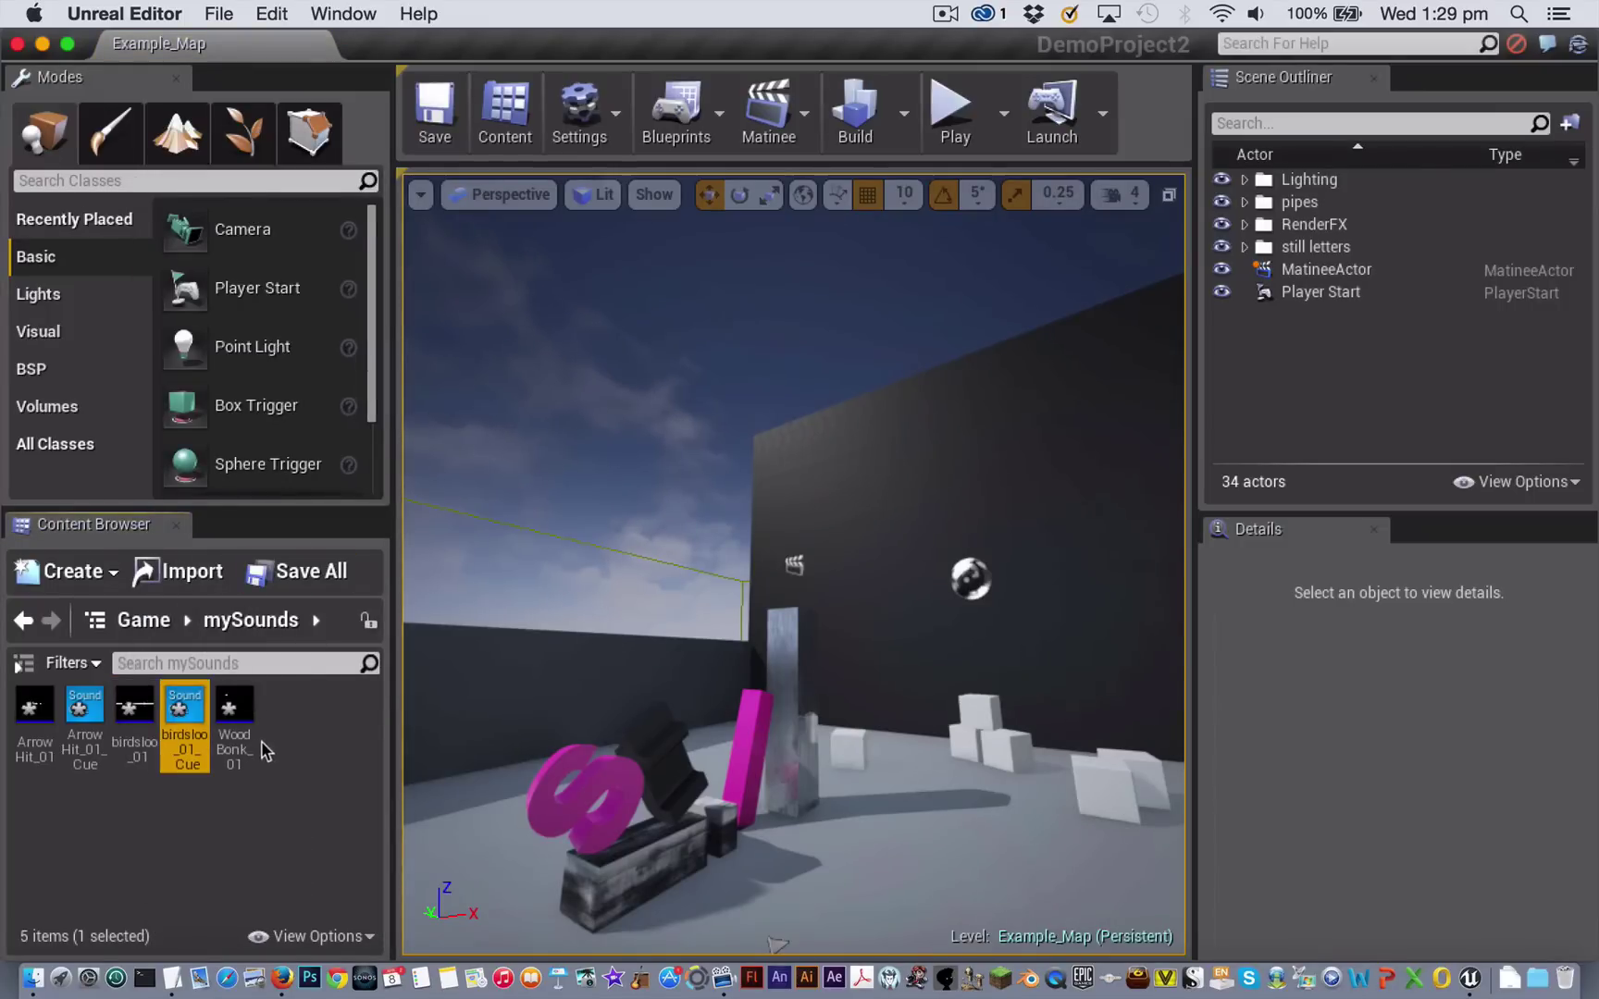
{"action": "left_click", "coordinate": [232, 708]}
{"action": "right_click", "coordinate": [229, 710]}
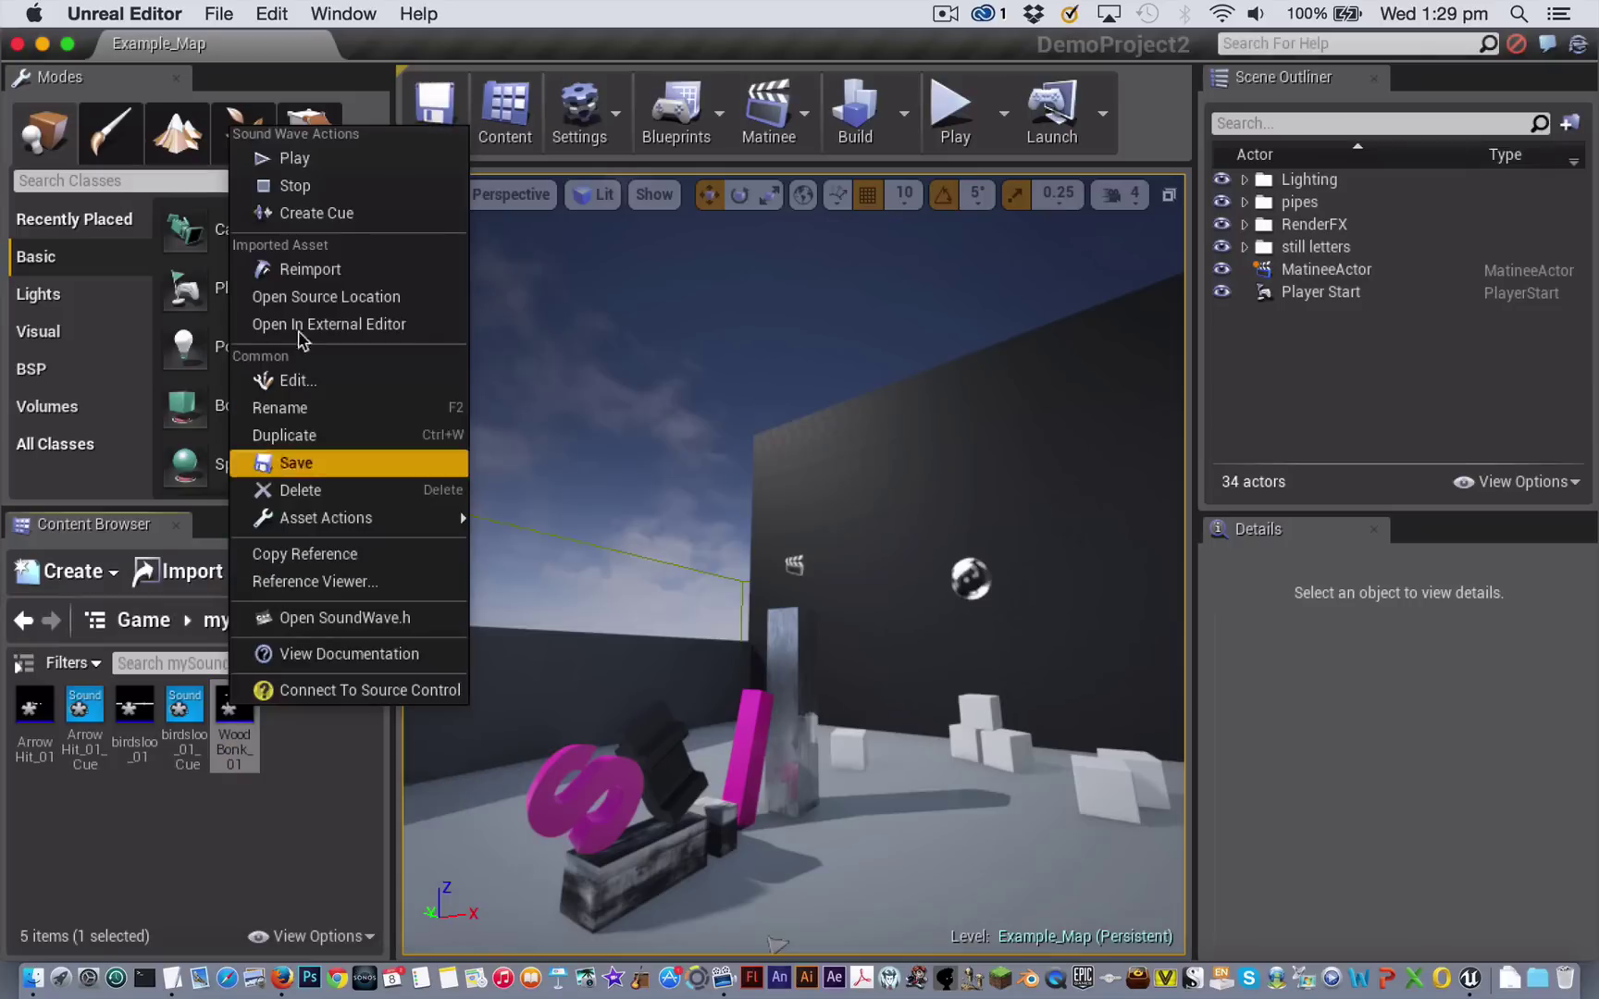
{"action": "left_click", "coordinate": [311, 220]}
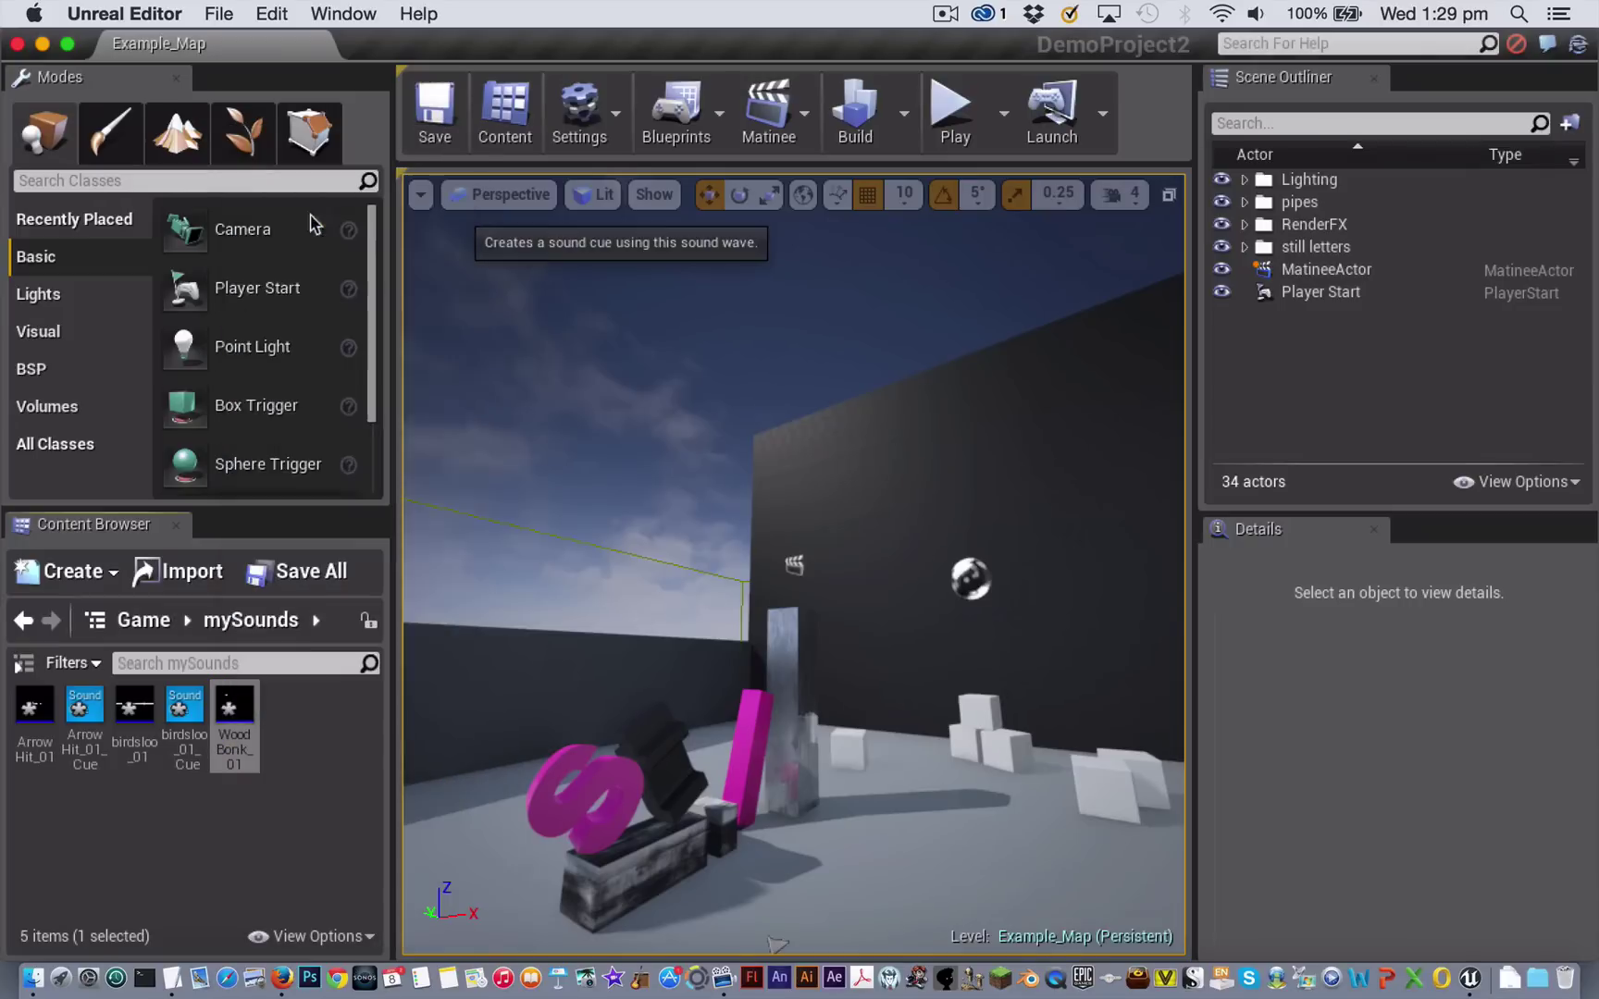
- Select the MatineeActor and open its sequence in the Matinee editor
{"action": "left_click", "coordinate": [1327, 269]}
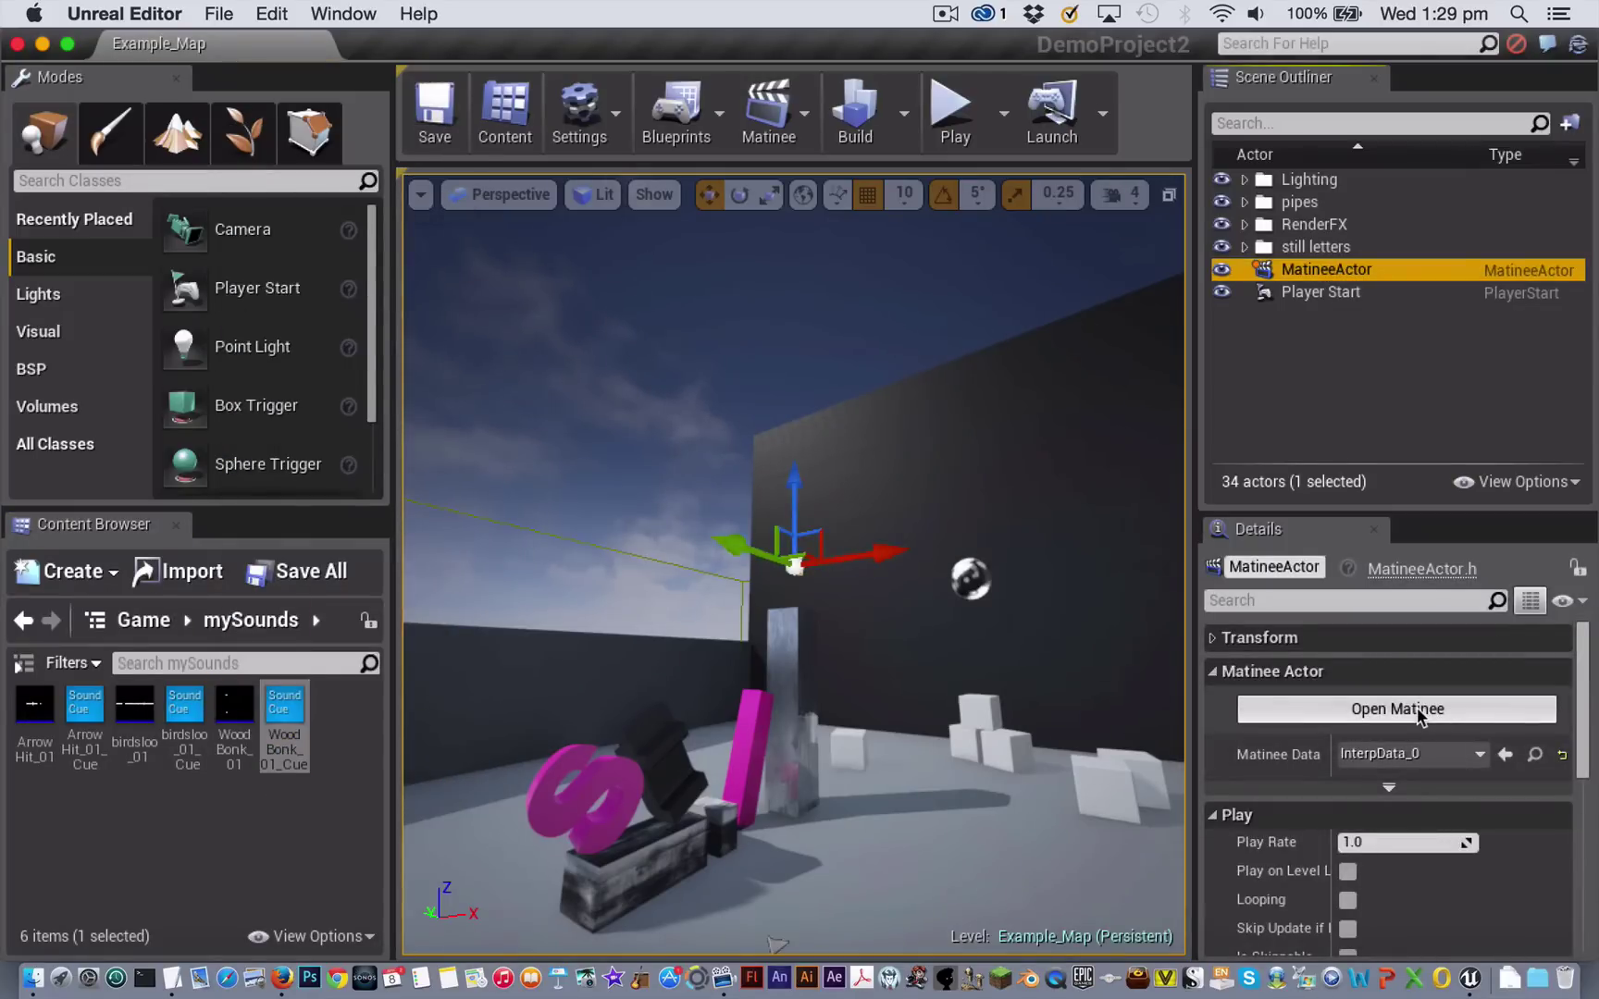
{"action": "left_click", "coordinate": [1476, 709]}
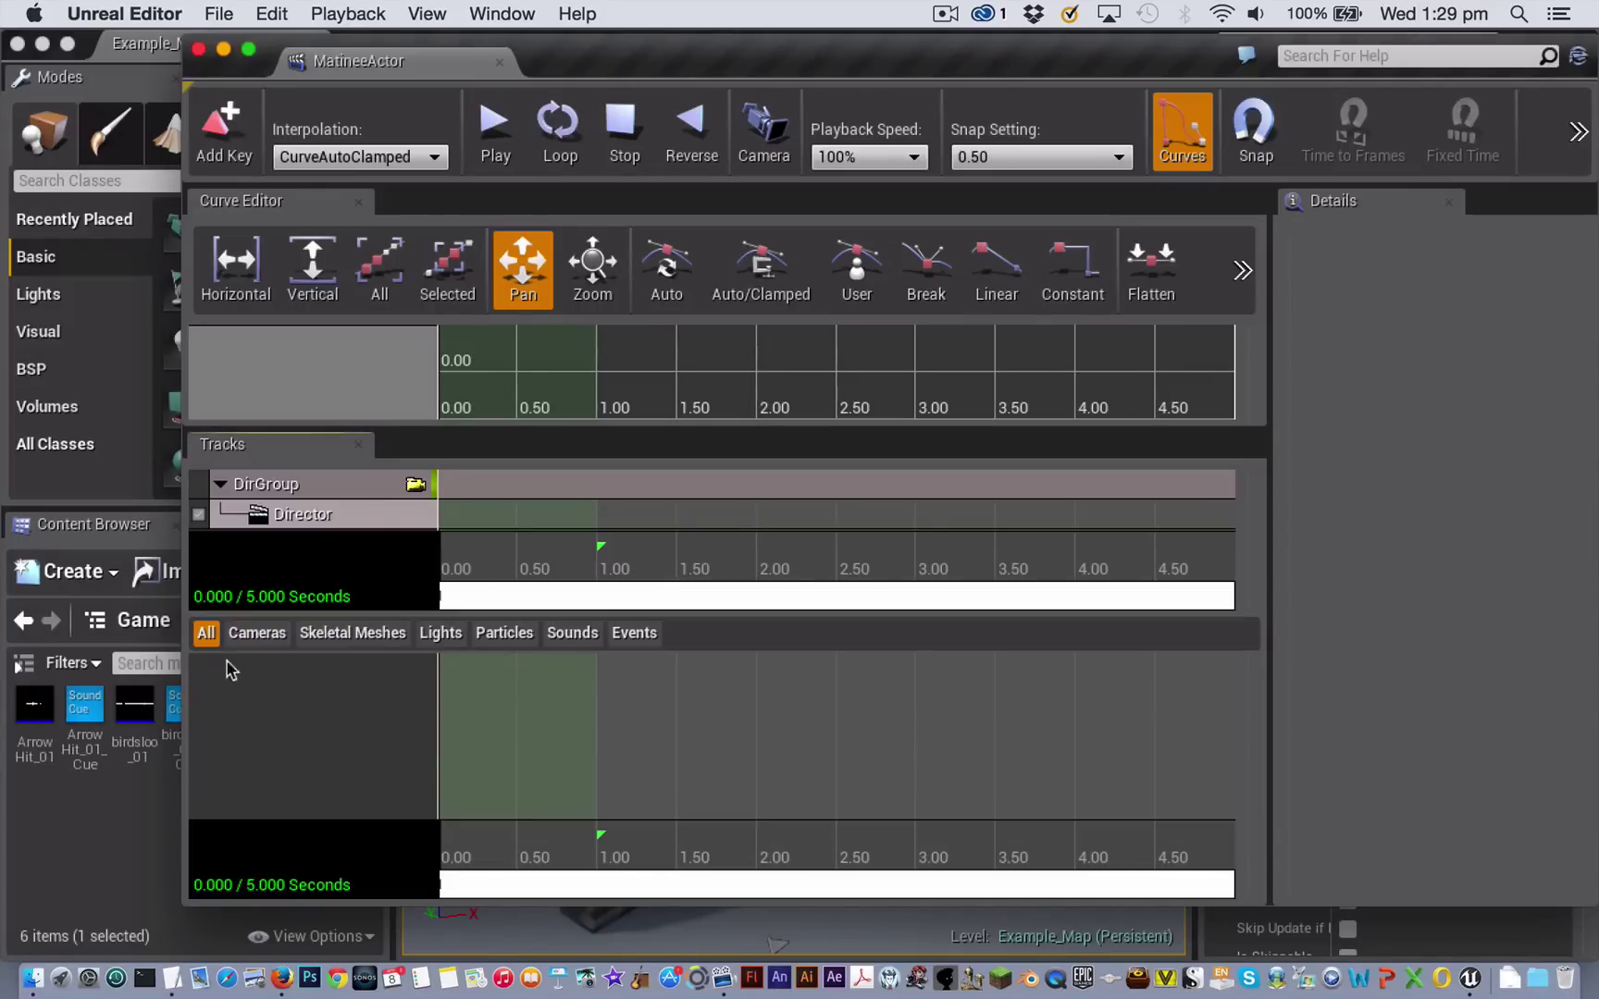
- Add a new empty group to the Matinee tracks and name it AudioGroup
{"action": "right_click", "coordinate": [270, 694]}
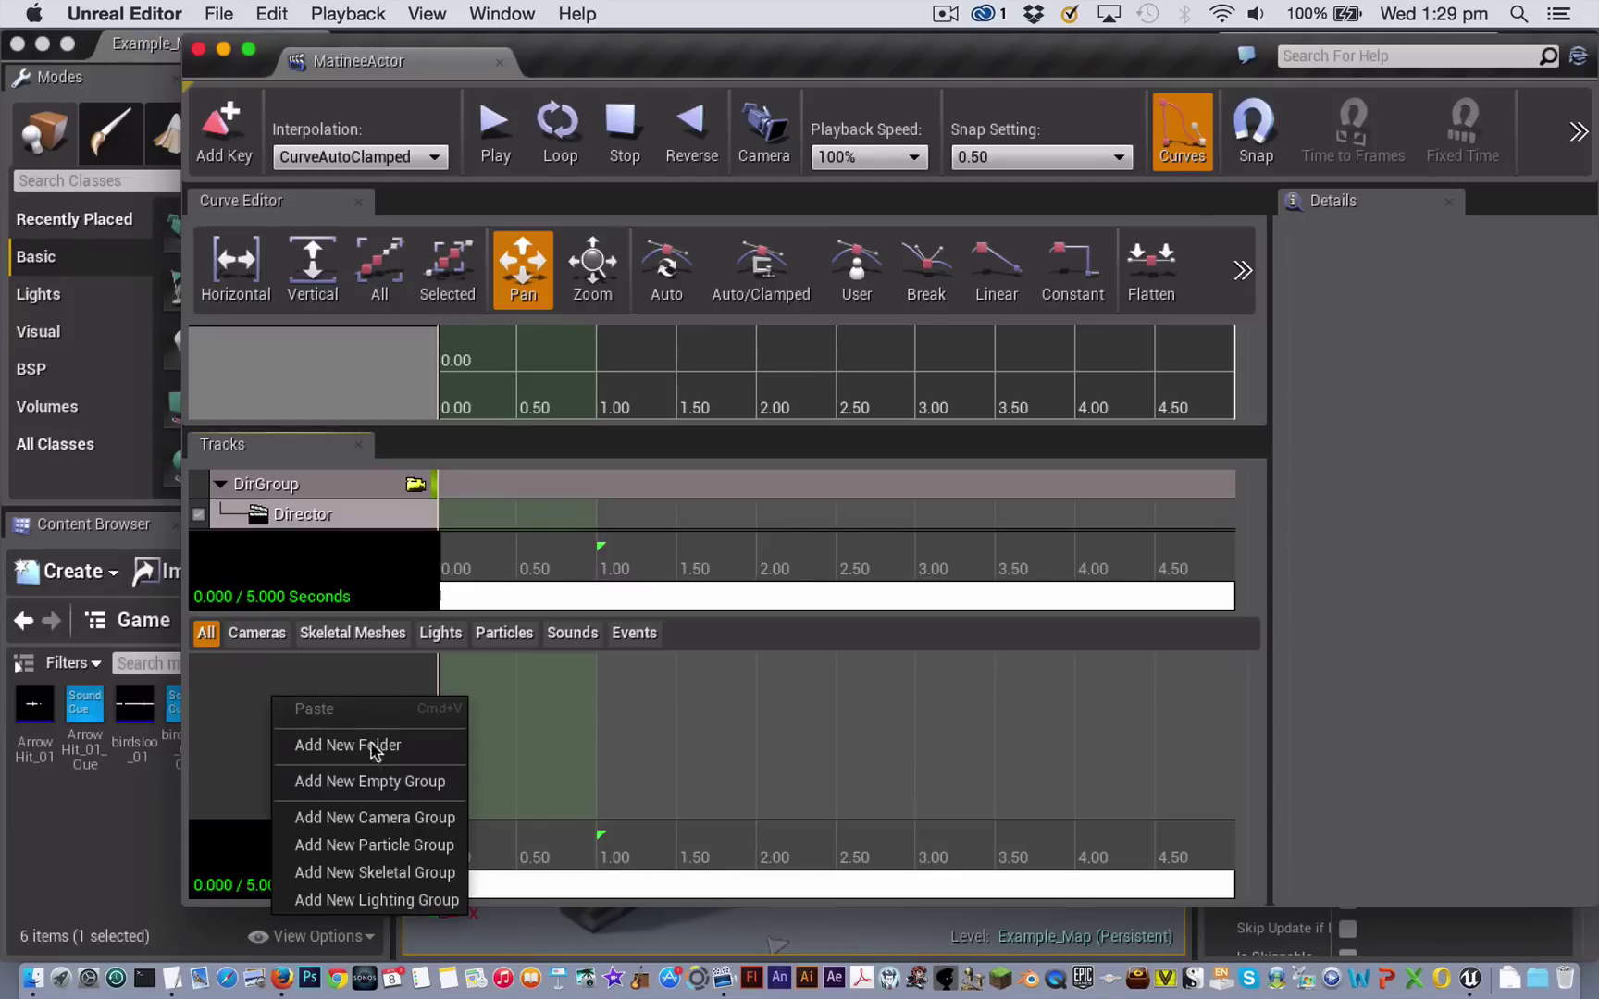
{"action": "left_click", "coordinate": [398, 782]}
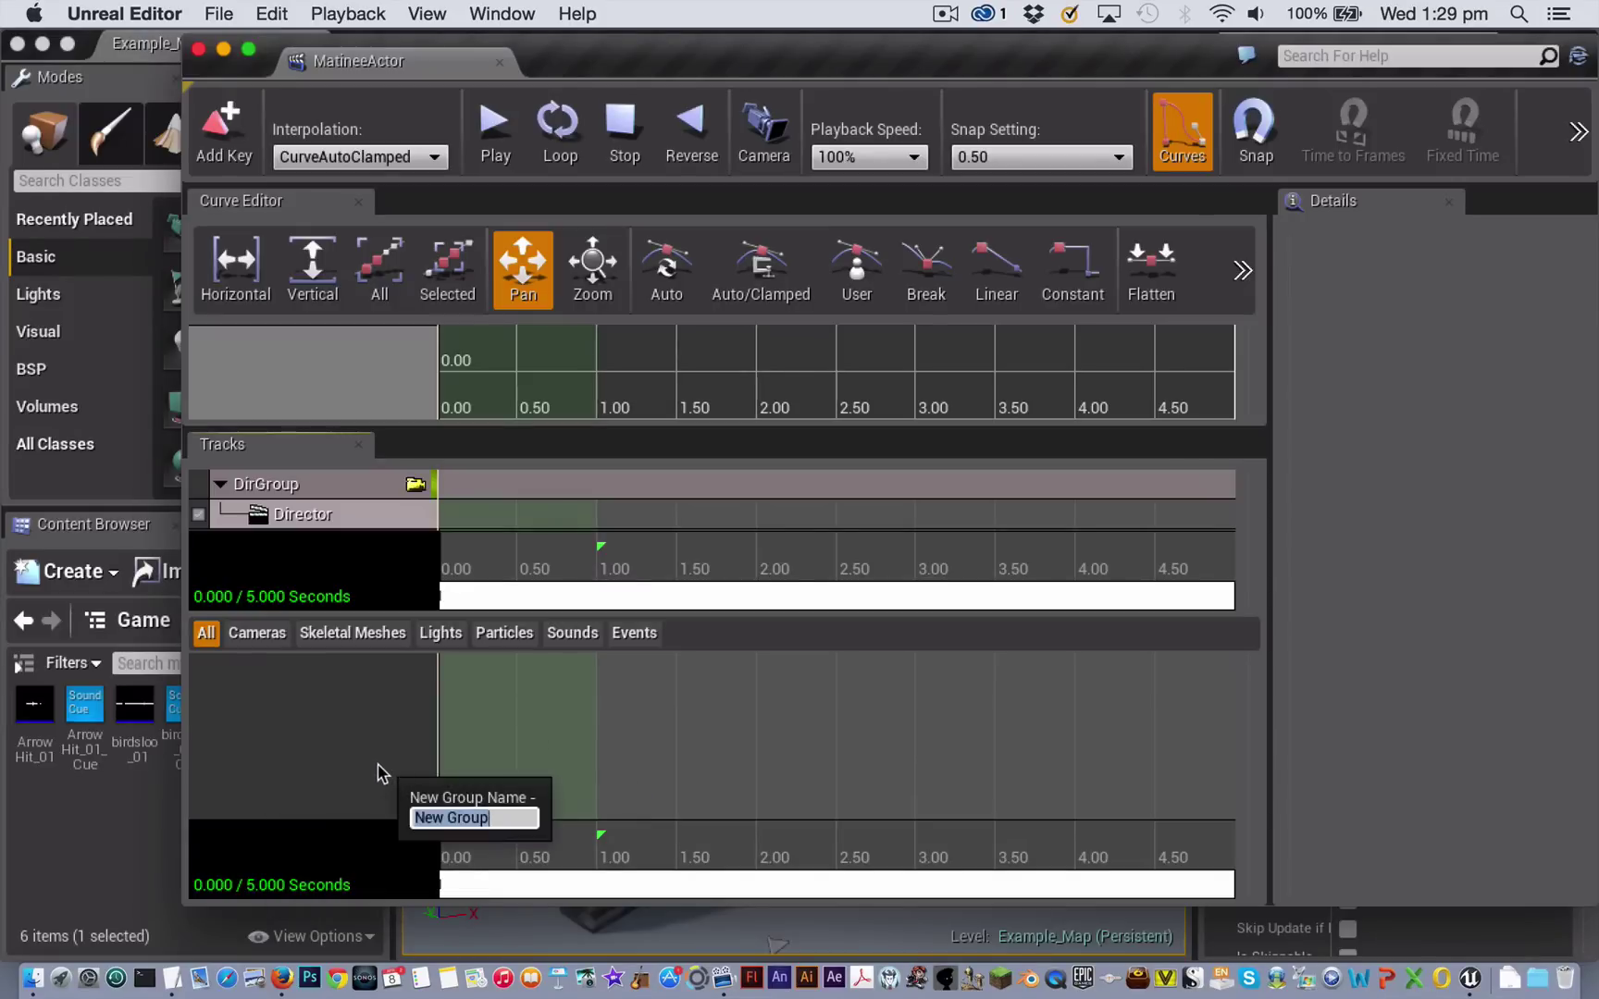
{"action": "type", "text": "AudioGroup"}
{"action": "key", "text": "Return"}
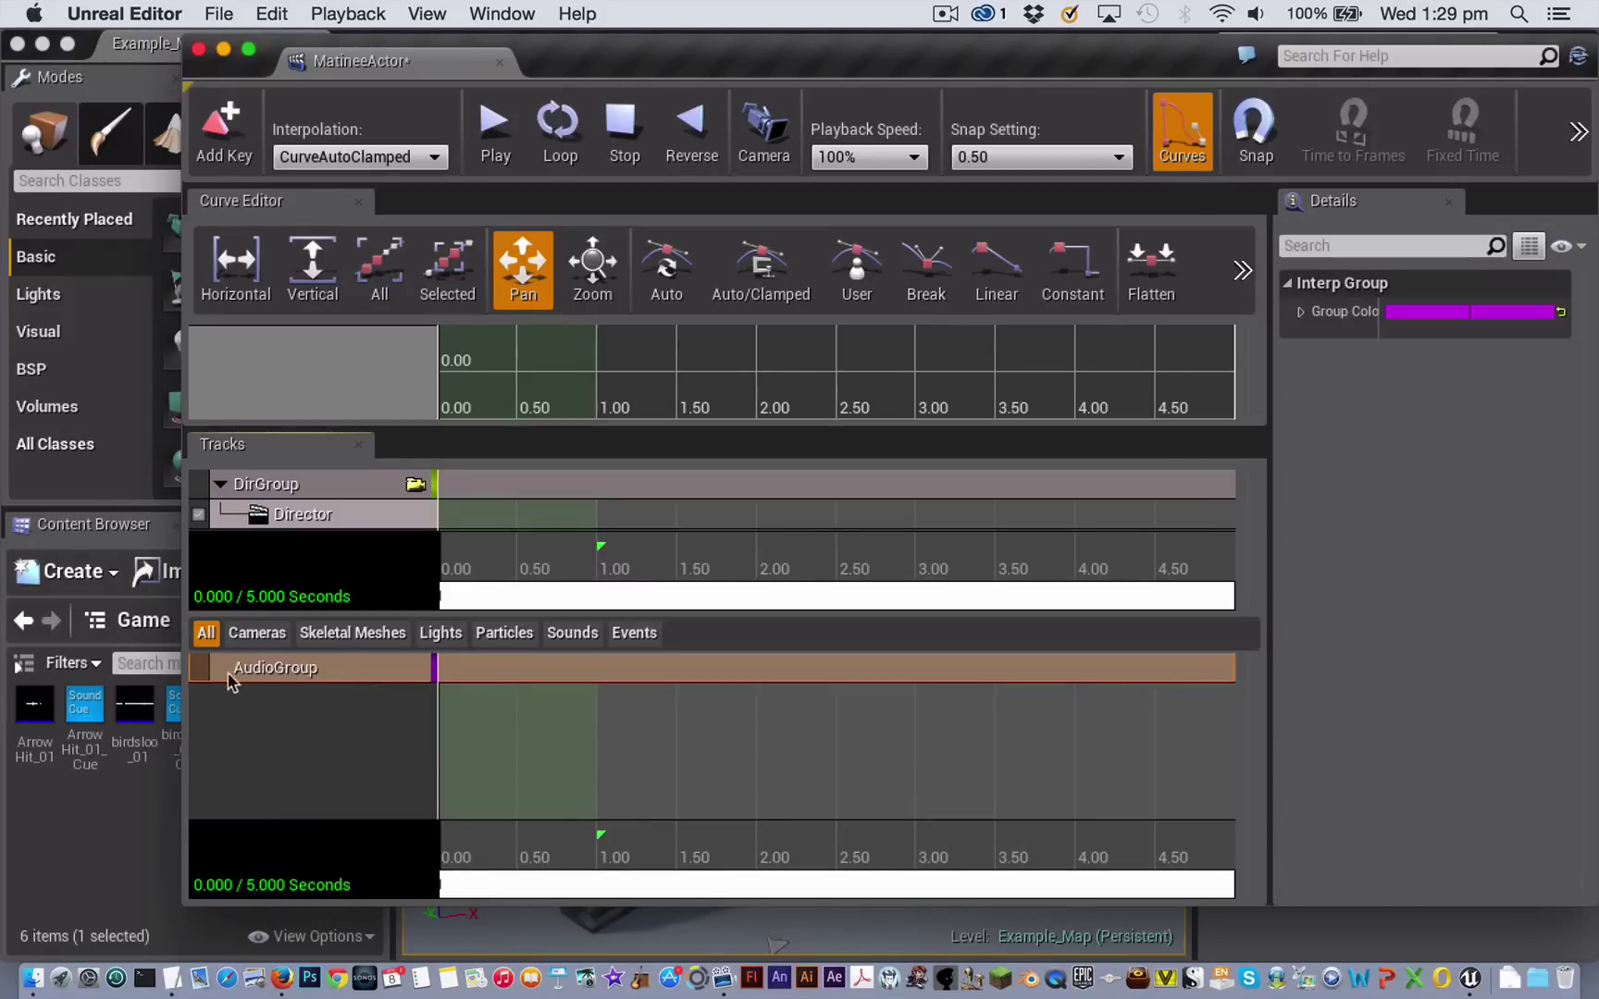
- Add a new Sound track to AudioGroup and zoom the timeline out
{"action": "right_click", "coordinate": [374, 675]}
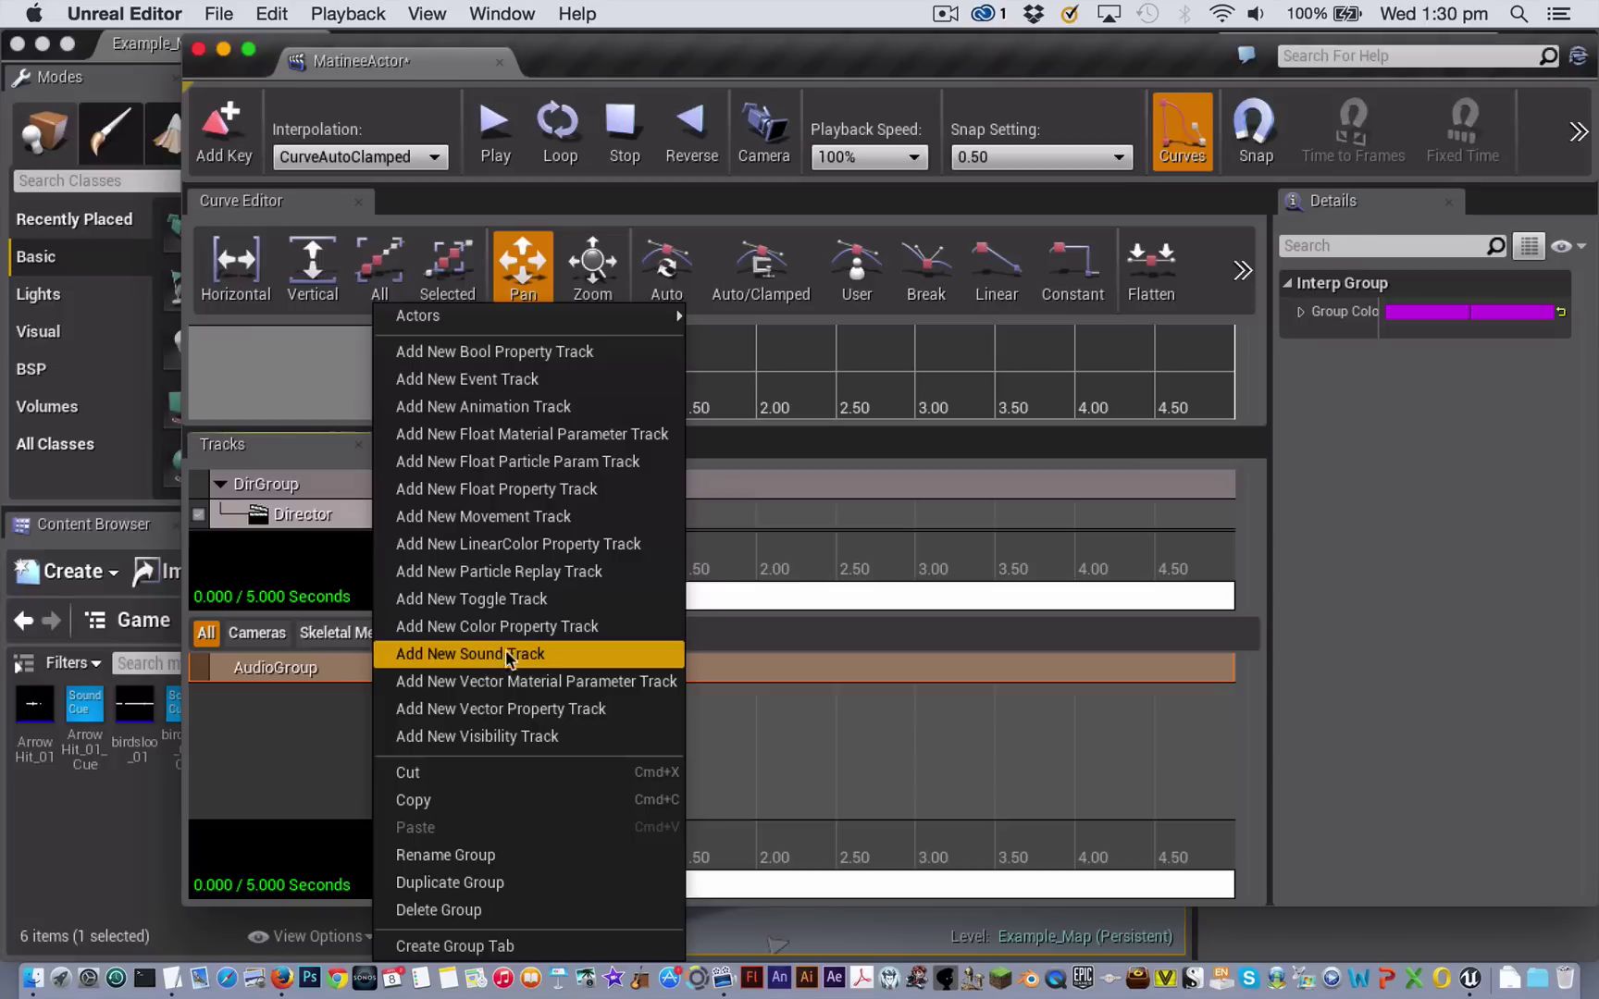
{"action": "left_click", "coordinate": [572, 652]}
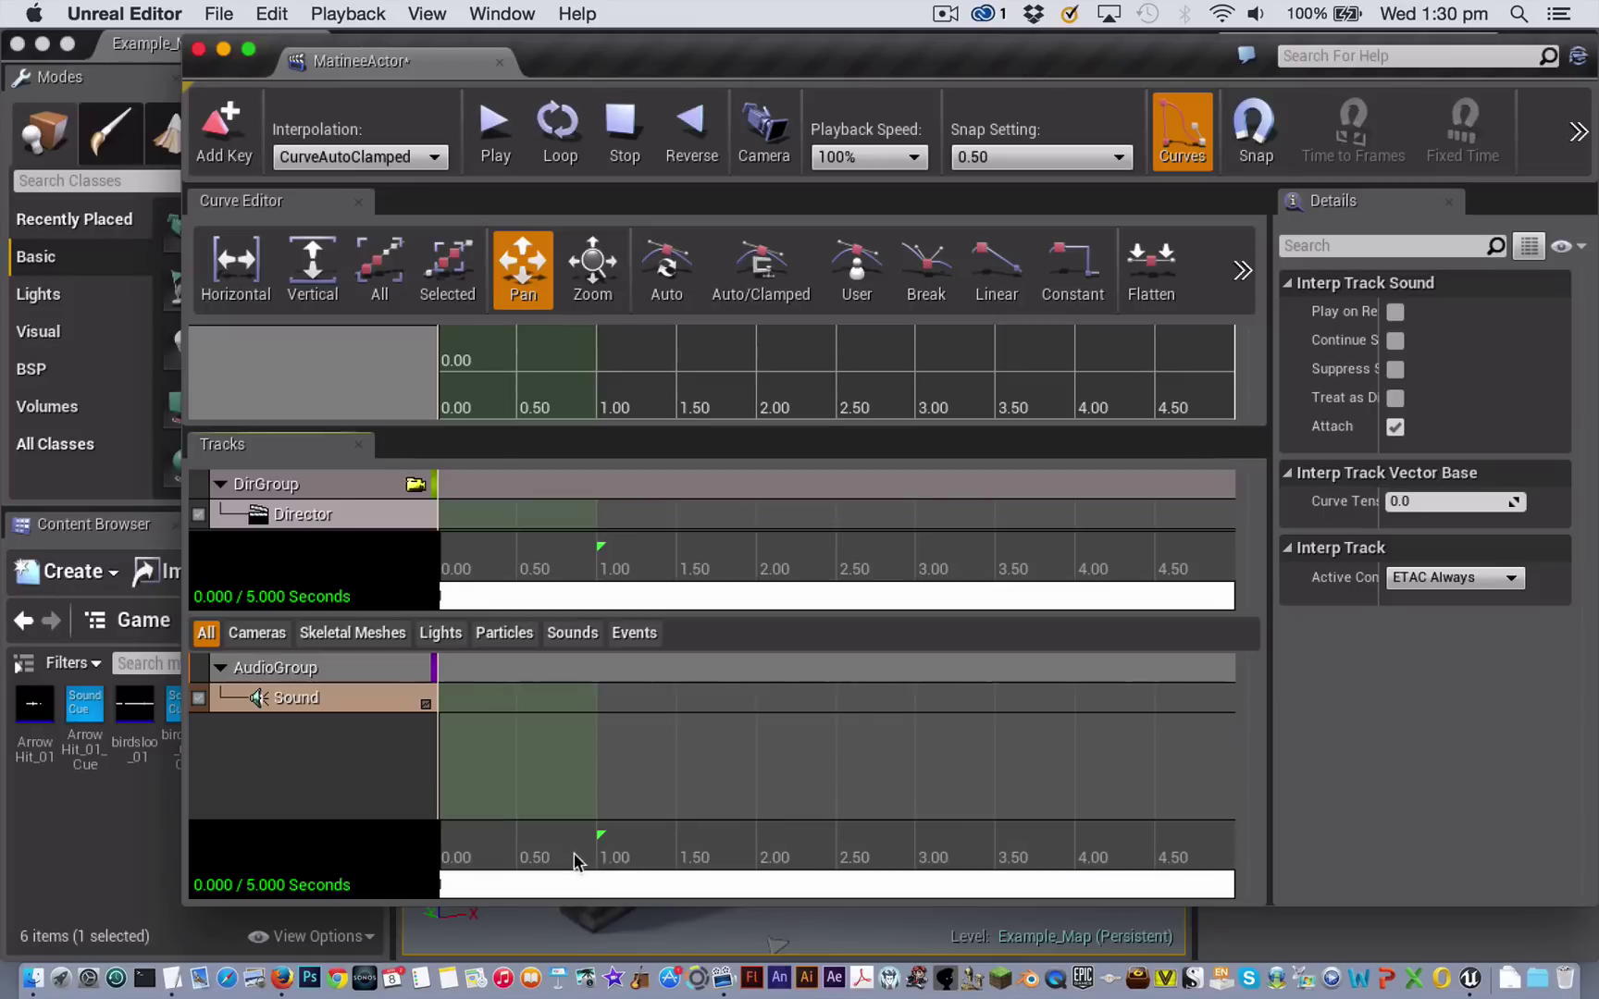
{"action": "scroll", "coordinate": [573, 861], "scroll_direction": "down", "scroll_amount": 3}
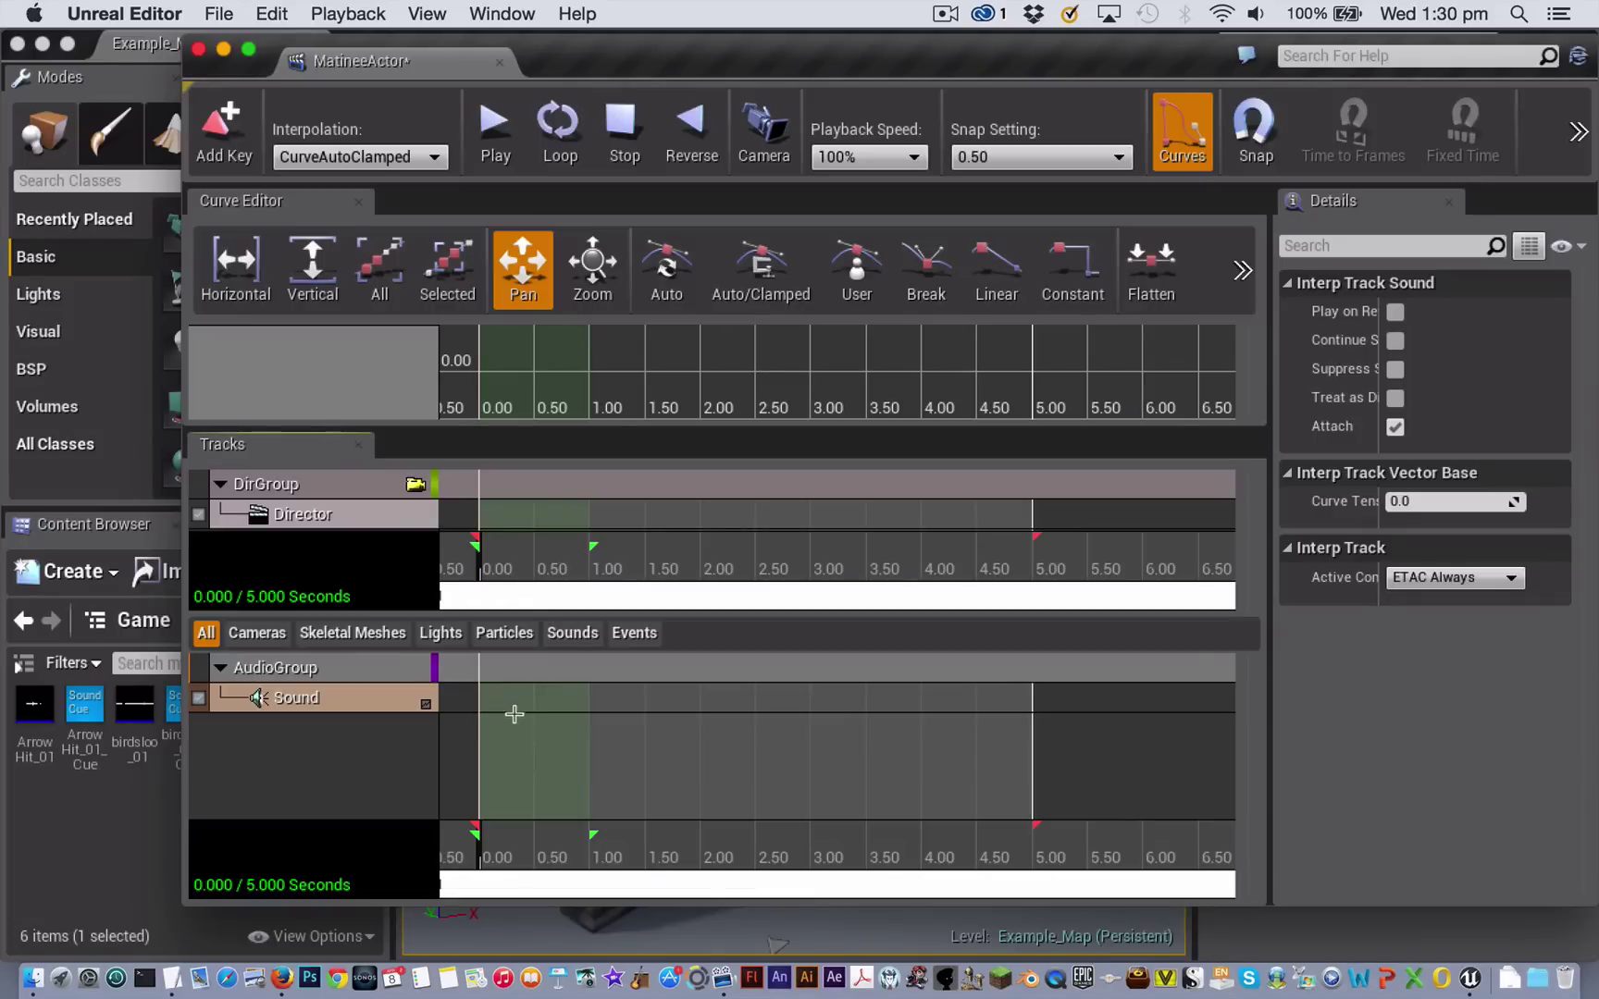
- Select birdsloop_01_Cue in the Content Browser and set the Matinee time to 0.00 s
{"action": "left_click", "coordinate": [223, 49]}
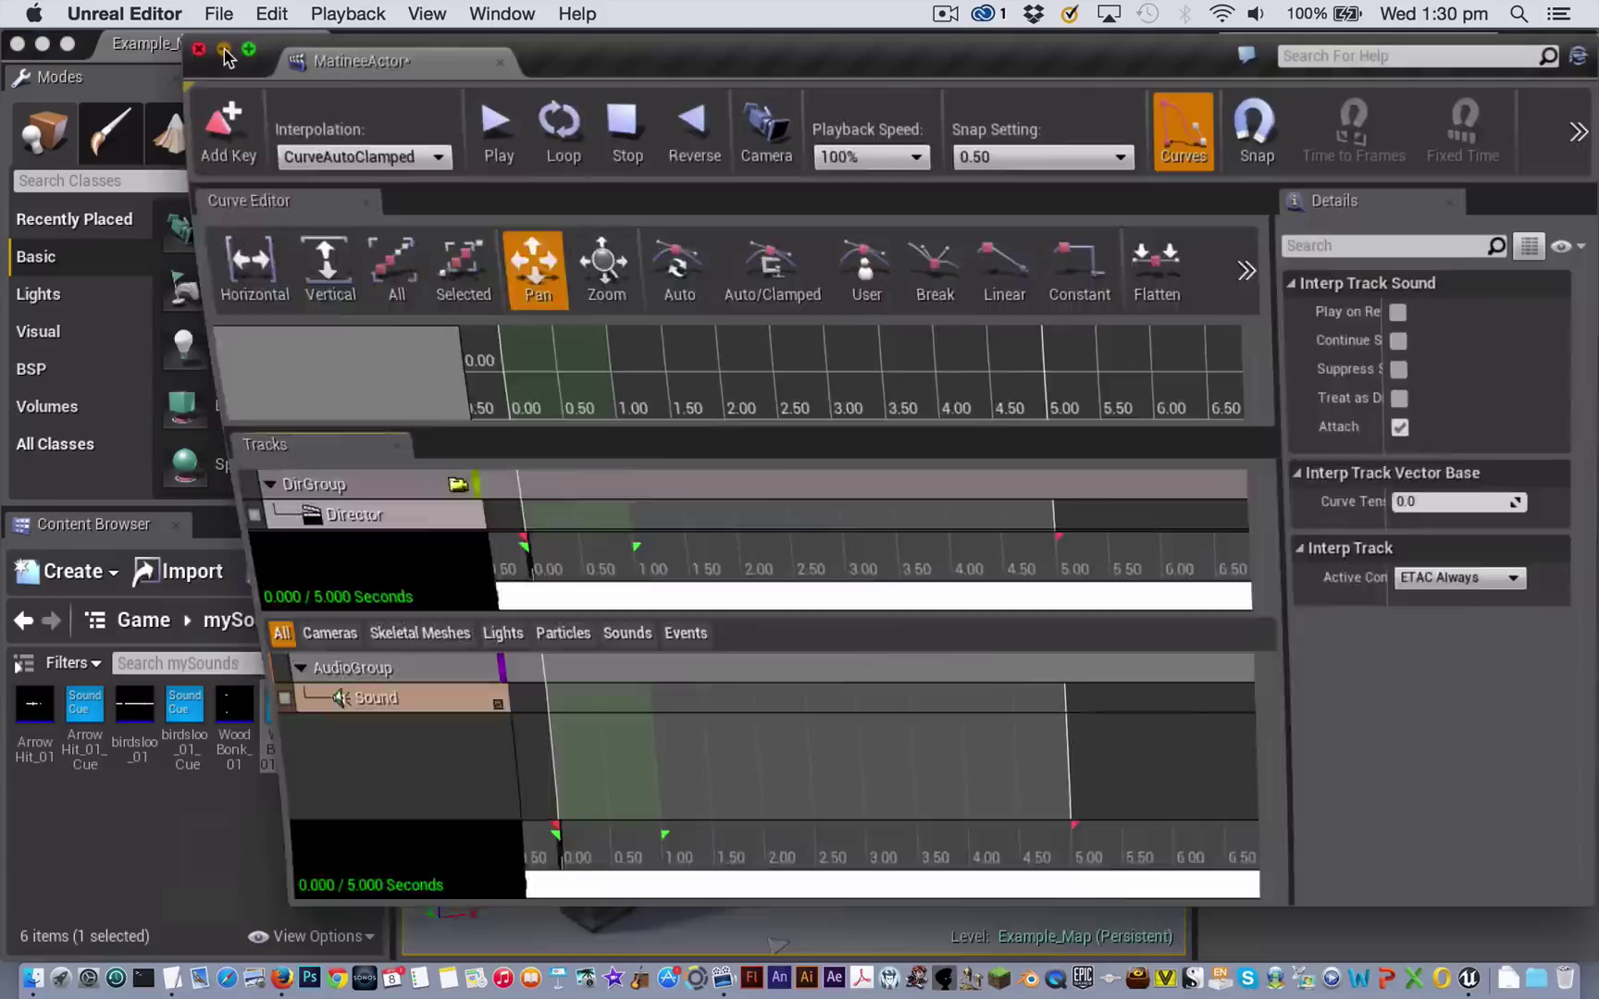
{"action": "left_click", "coordinate": [187, 714]}
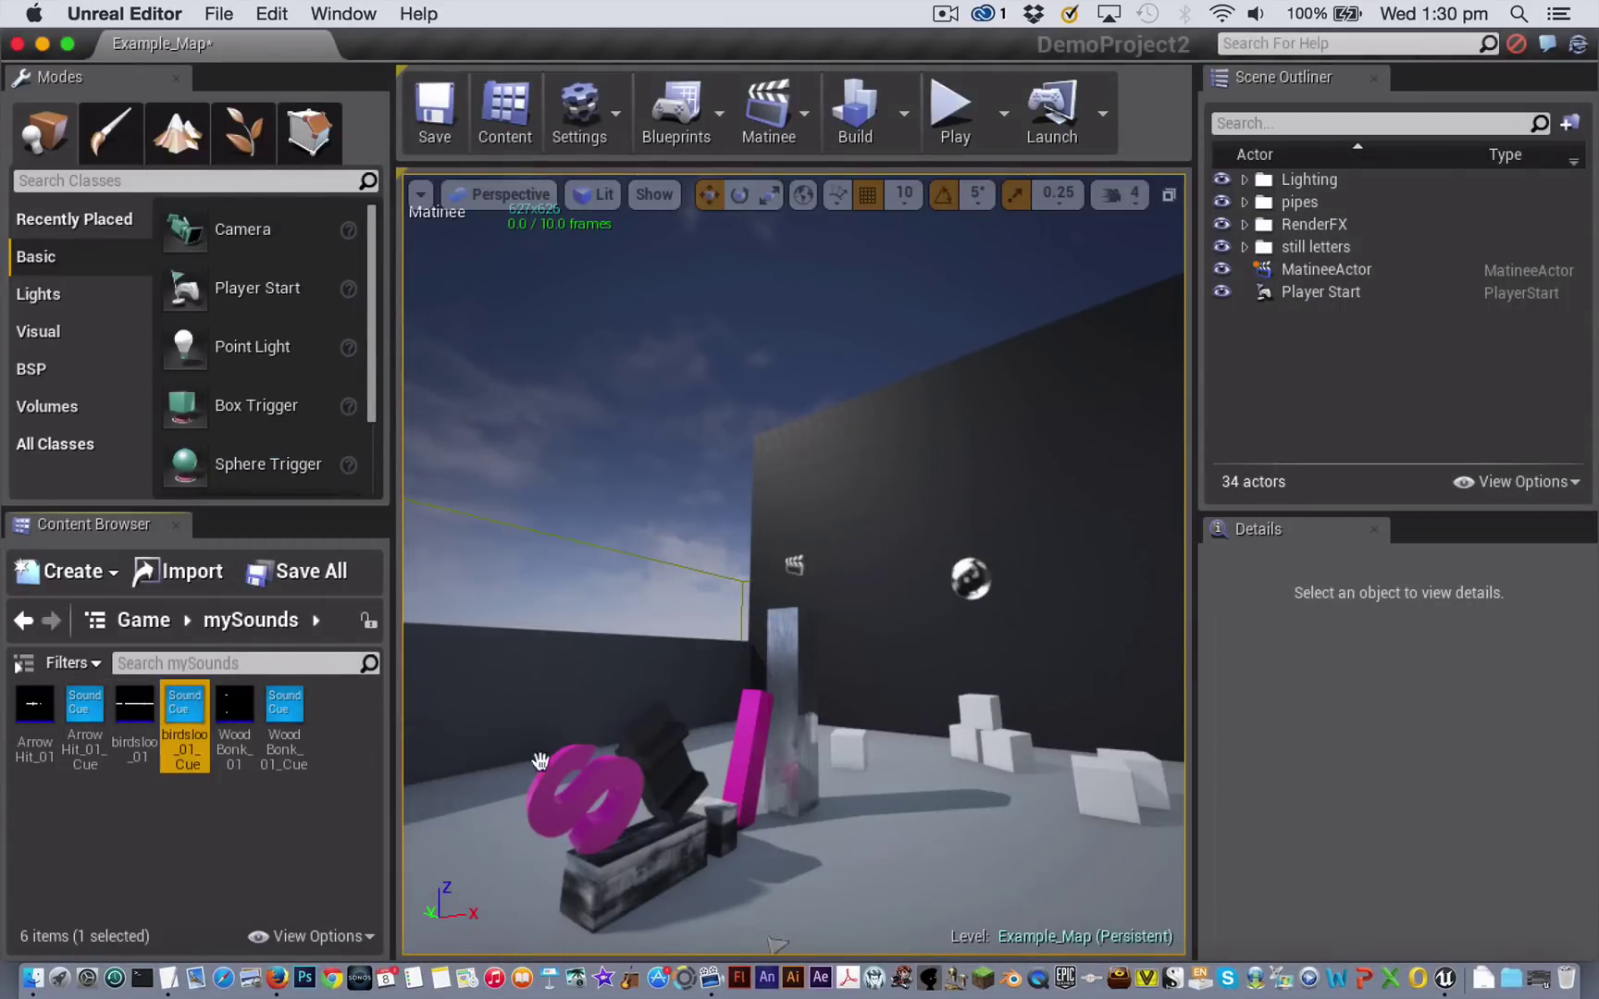
{"action": "left_click", "coordinate": [1538, 979]}
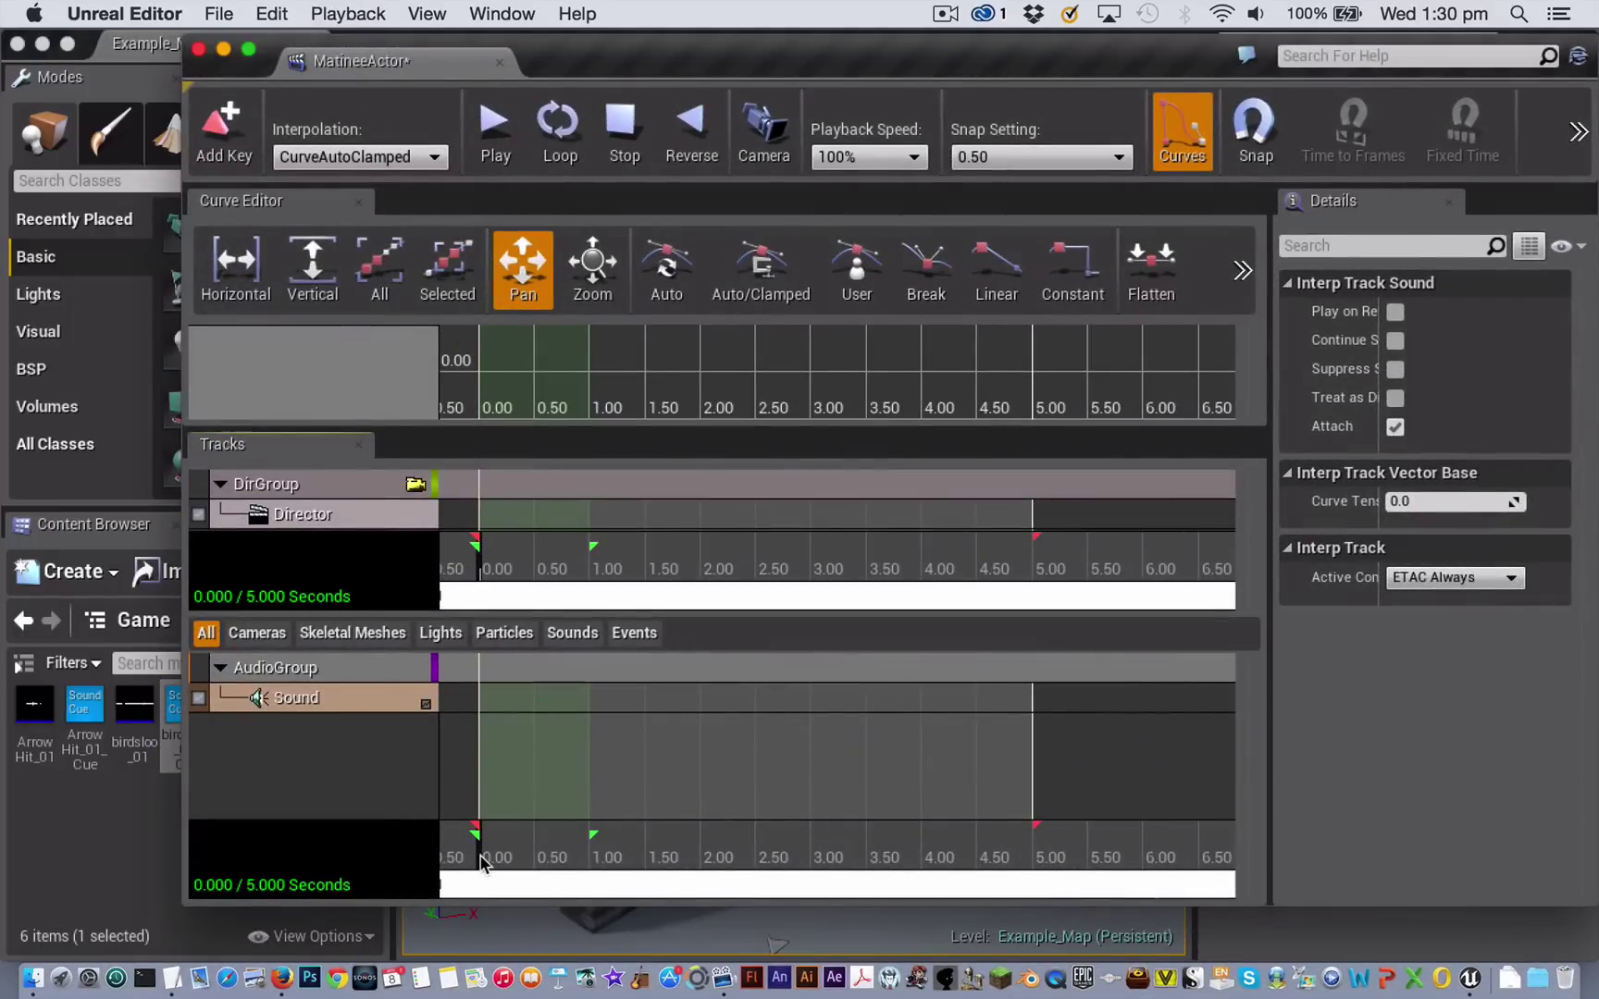
{"action": "left_click", "coordinate": [481, 861]}
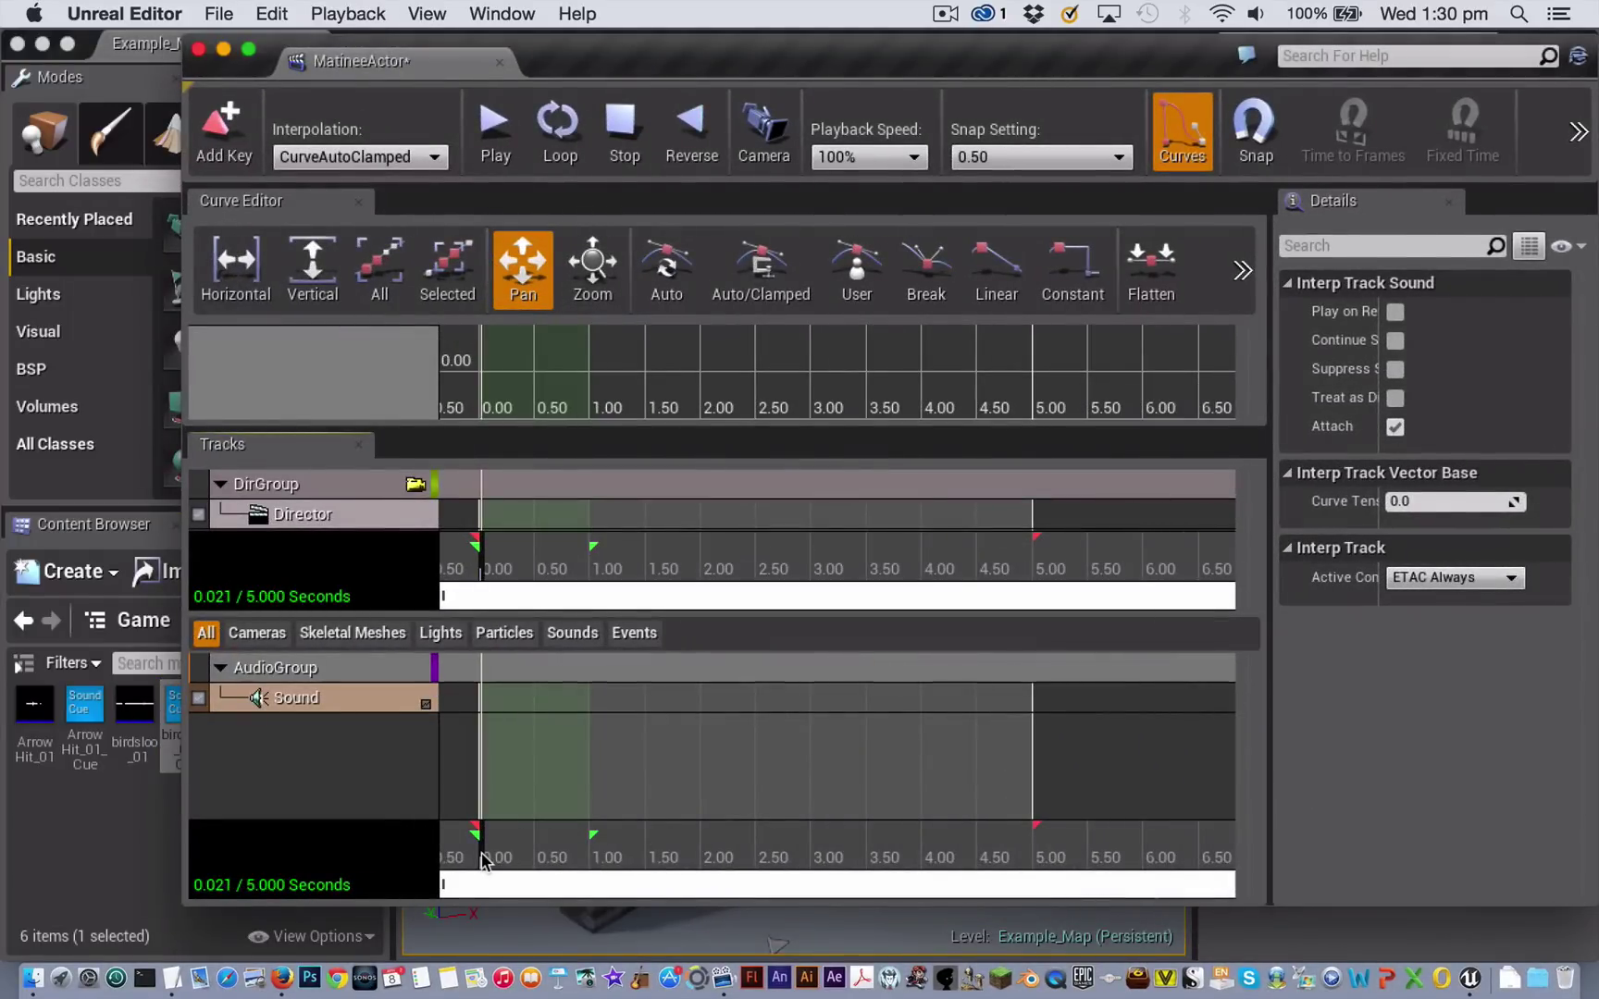
{"action": "left_click", "coordinate": [473, 861]}
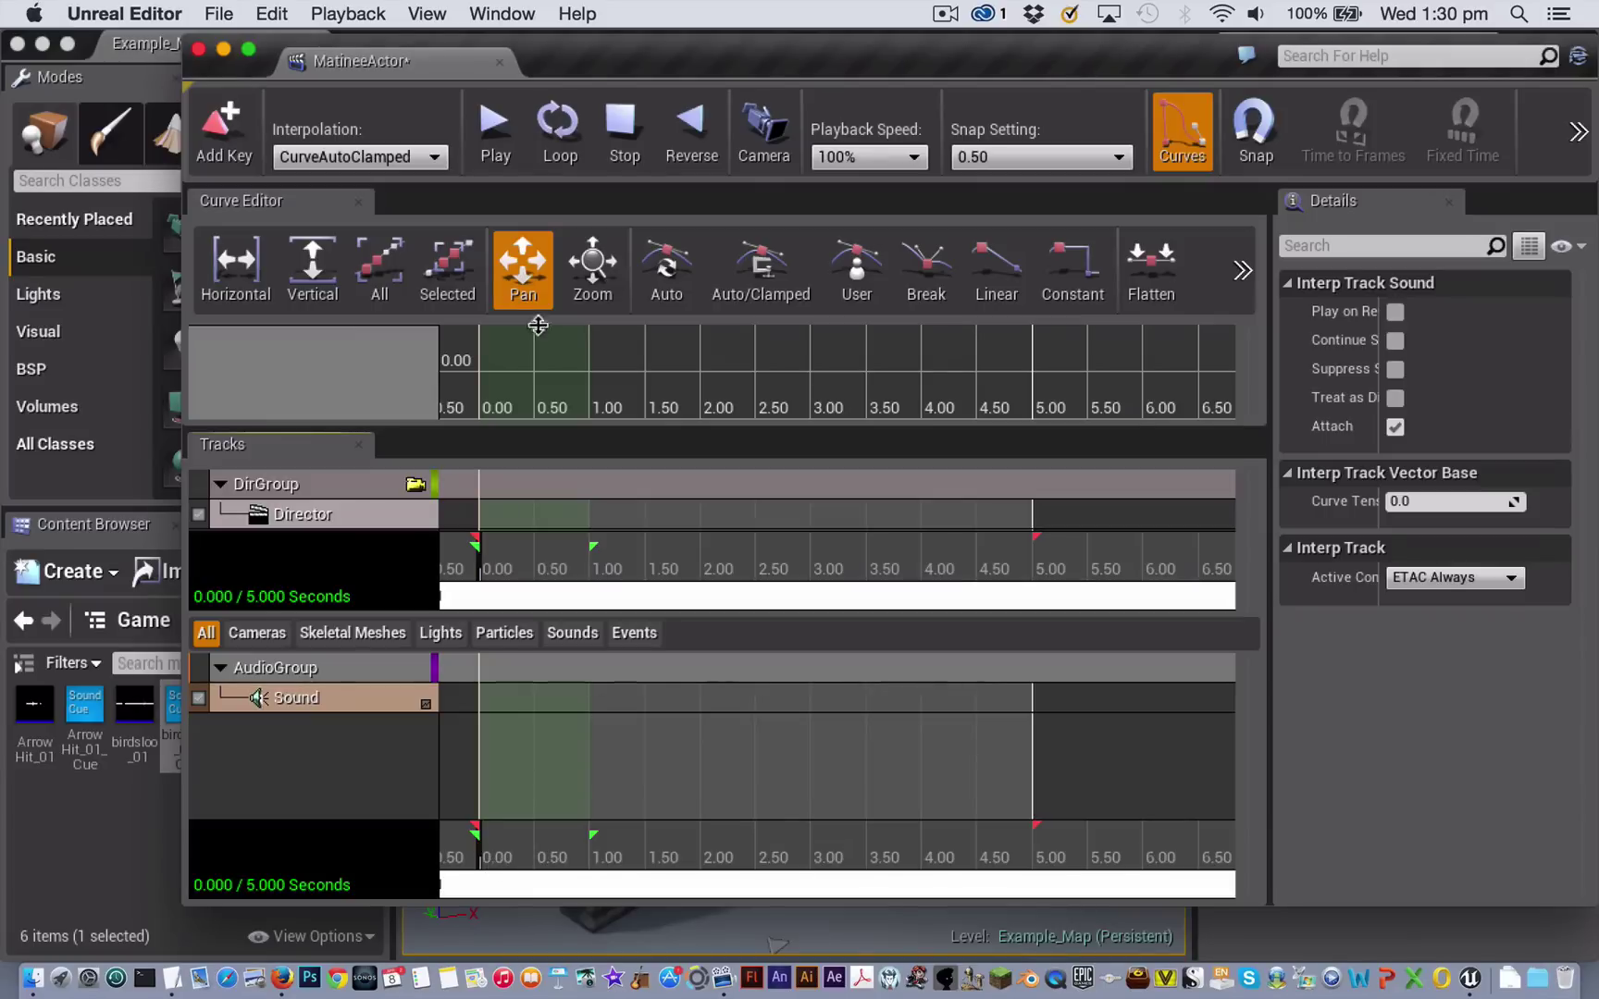
- Add a birdsloop_01_Cue key at 0.00 s on the Sound track, then select AudioGroup
{"action": "left_click", "coordinate": [215, 143]}
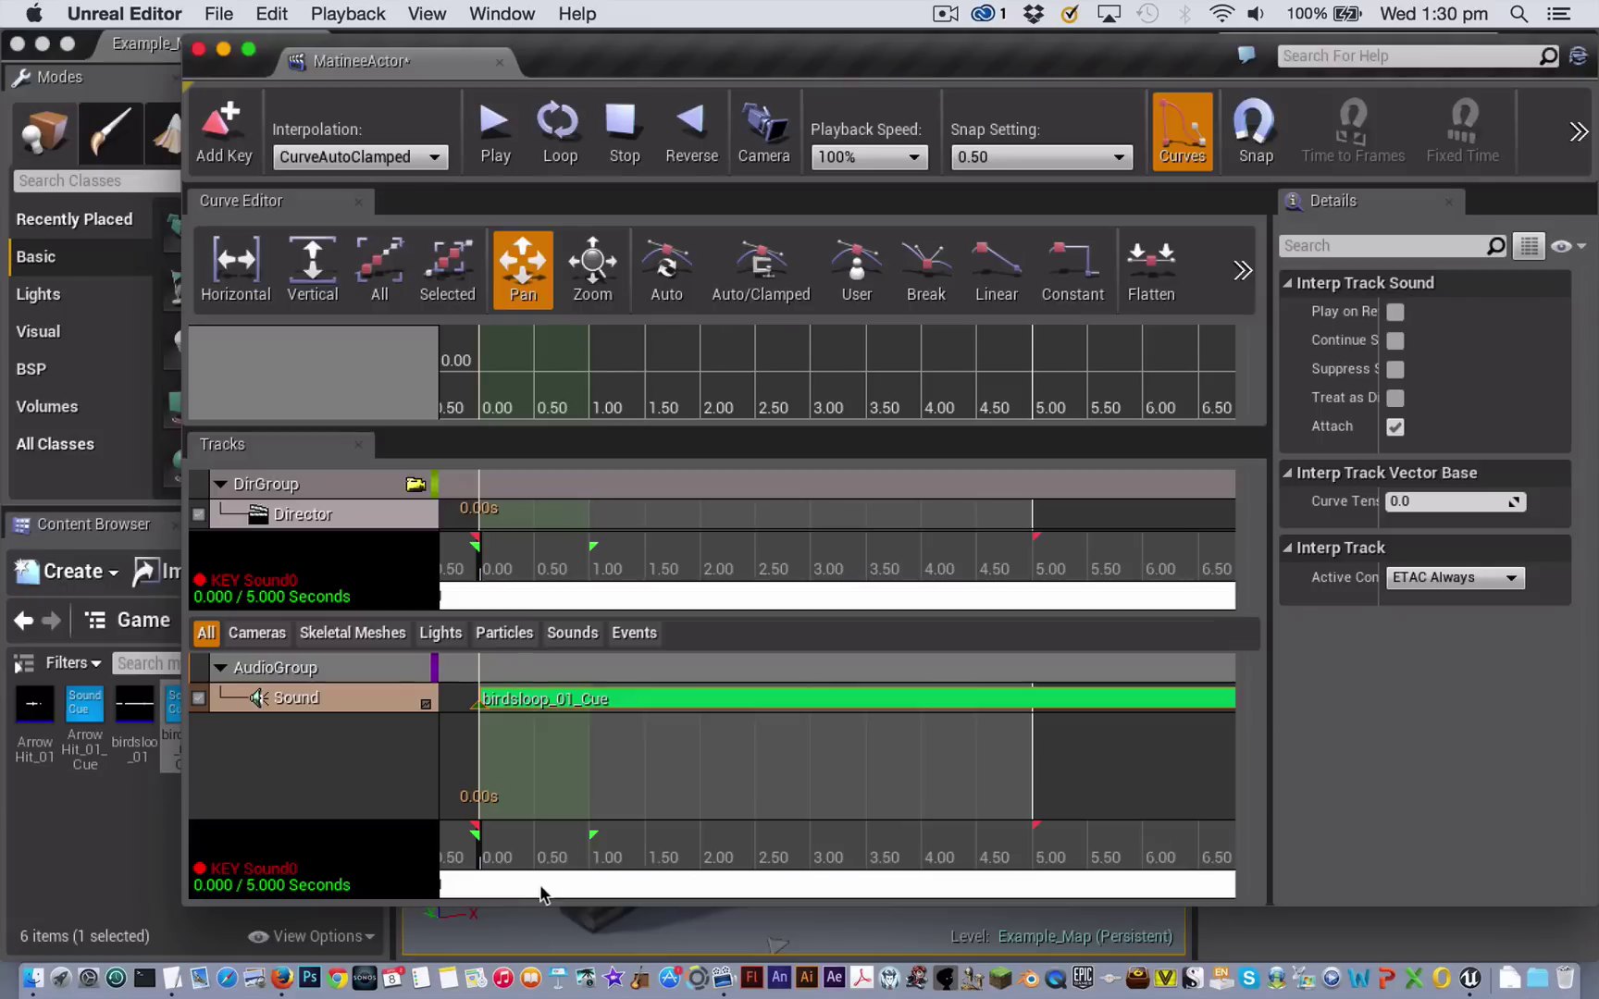
{"action": "left_click_drag", "start_coordinate": [556, 894], "coordinate": [482, 842]}
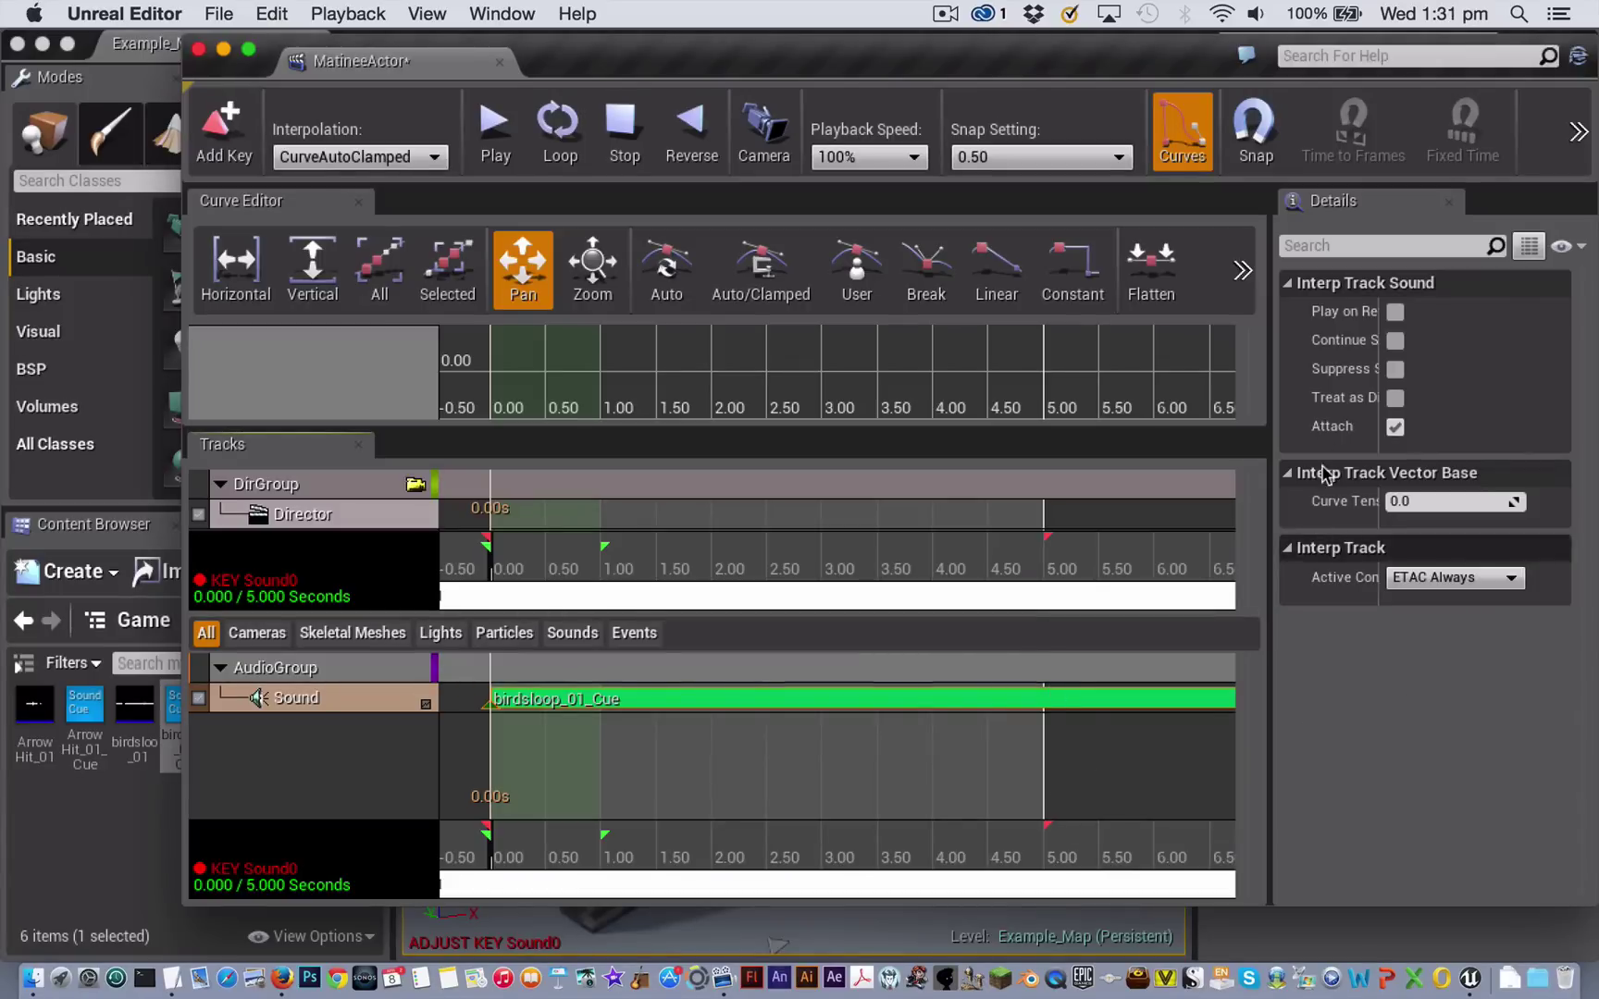
{"action": "mouse_move", "coordinate": [1339, 343]}
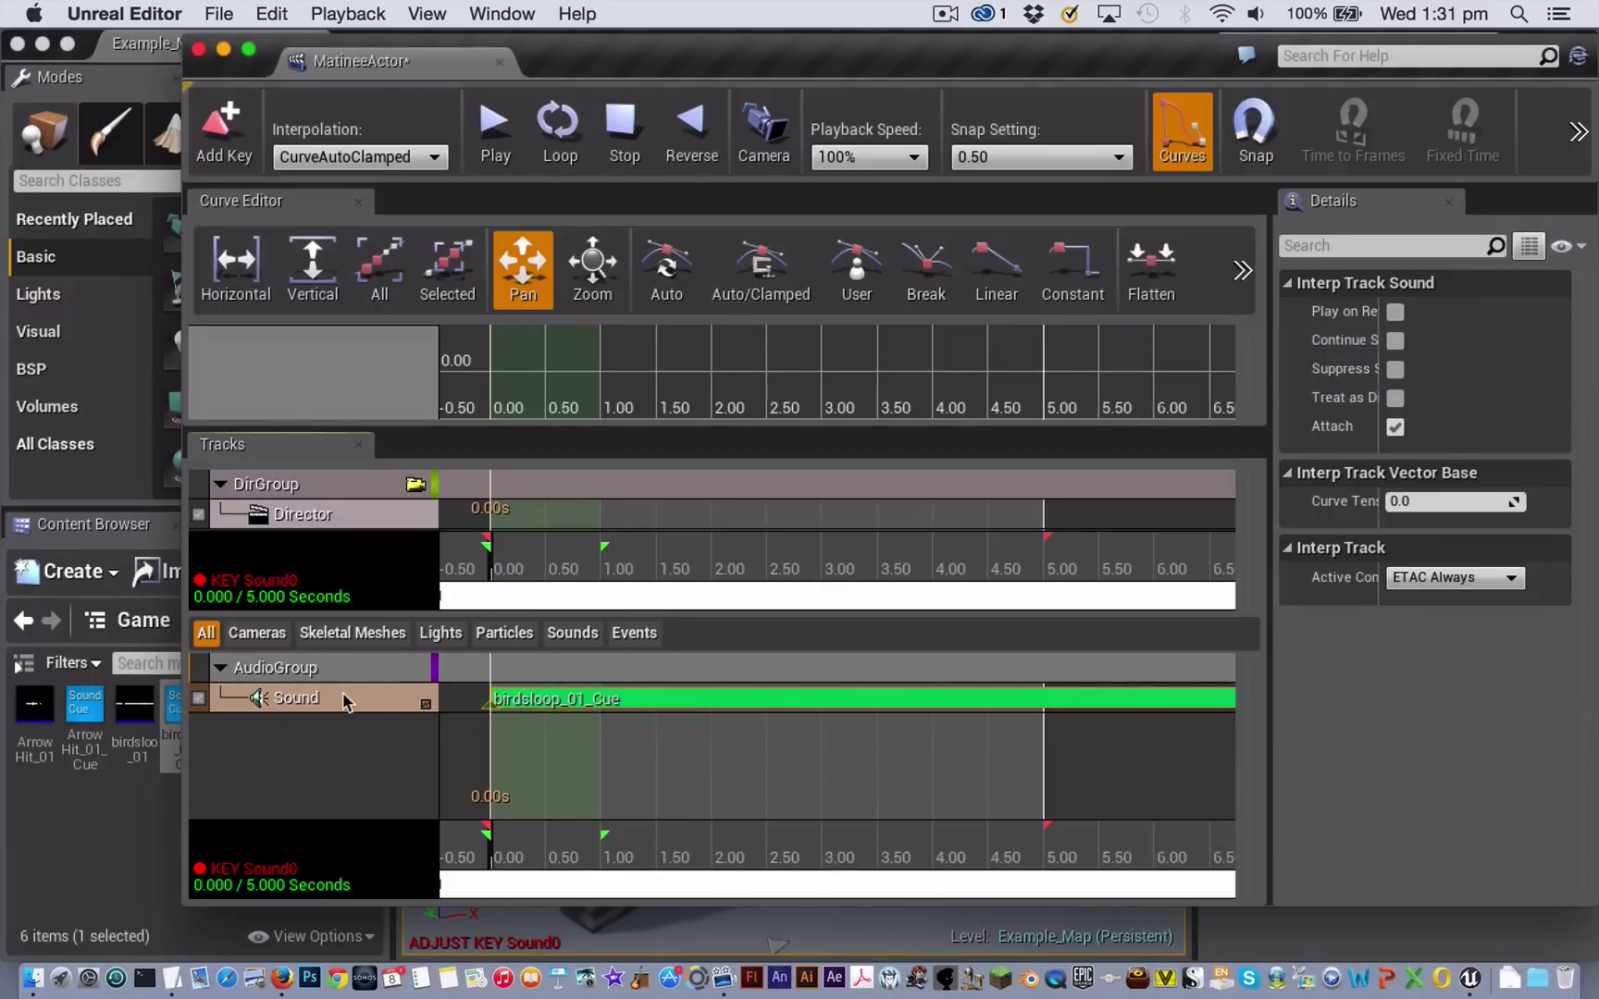
{"action": "left_click", "coordinate": [323, 668]}
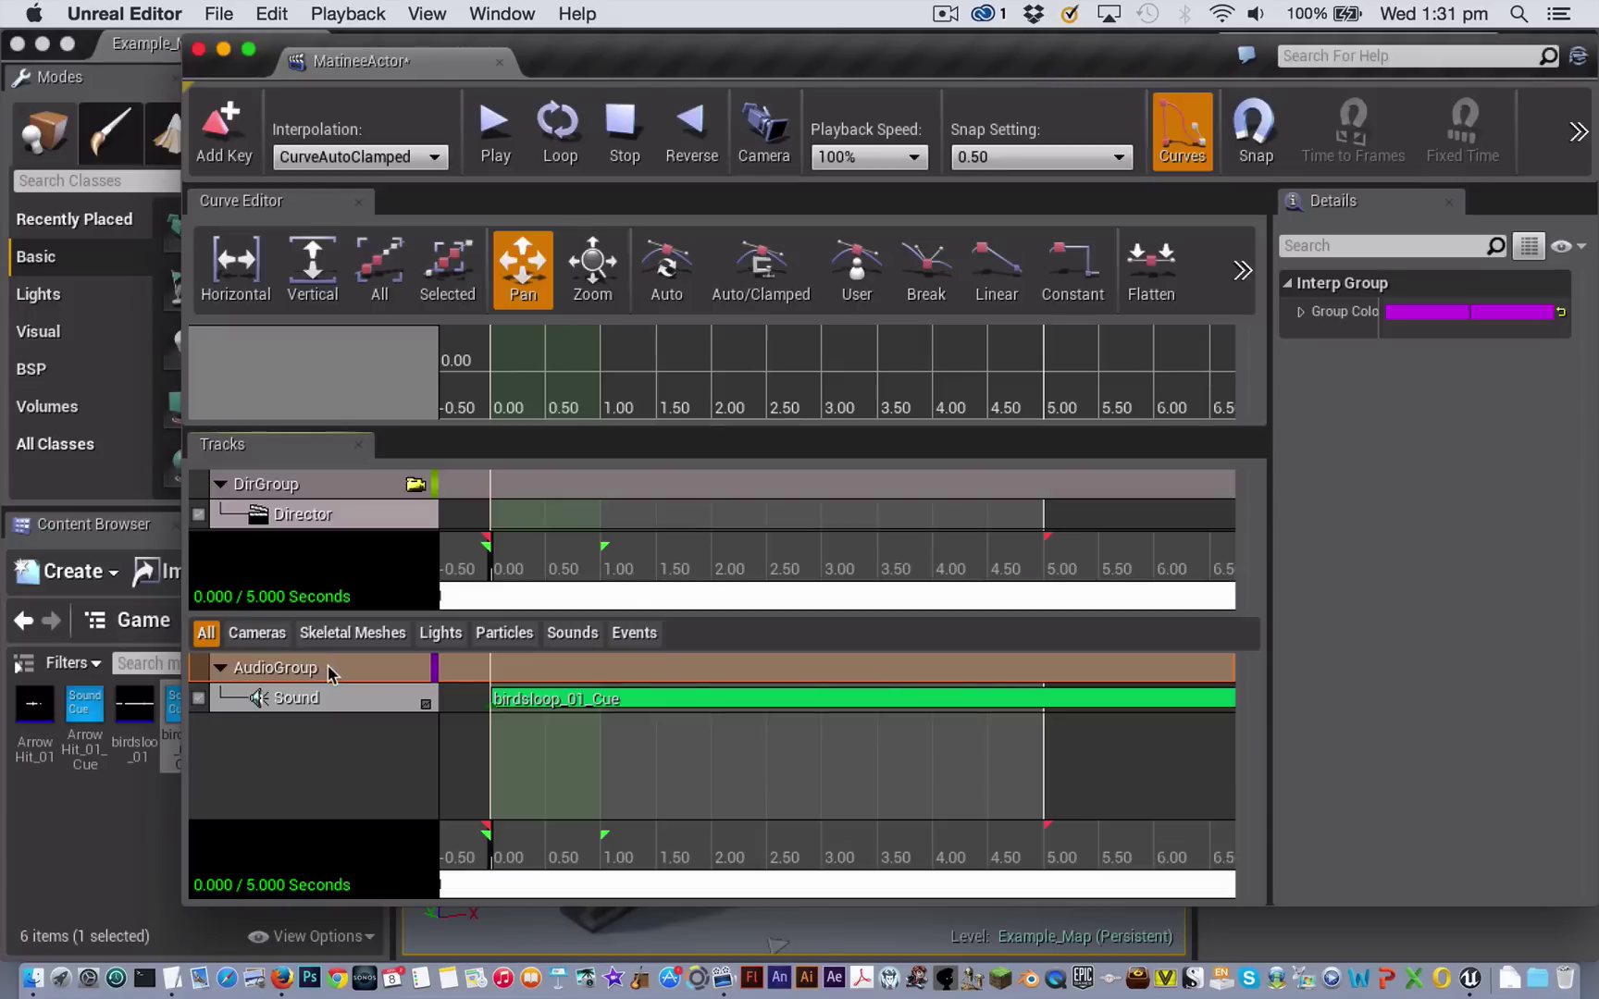
{"action": "right_click", "coordinate": [330, 673]}
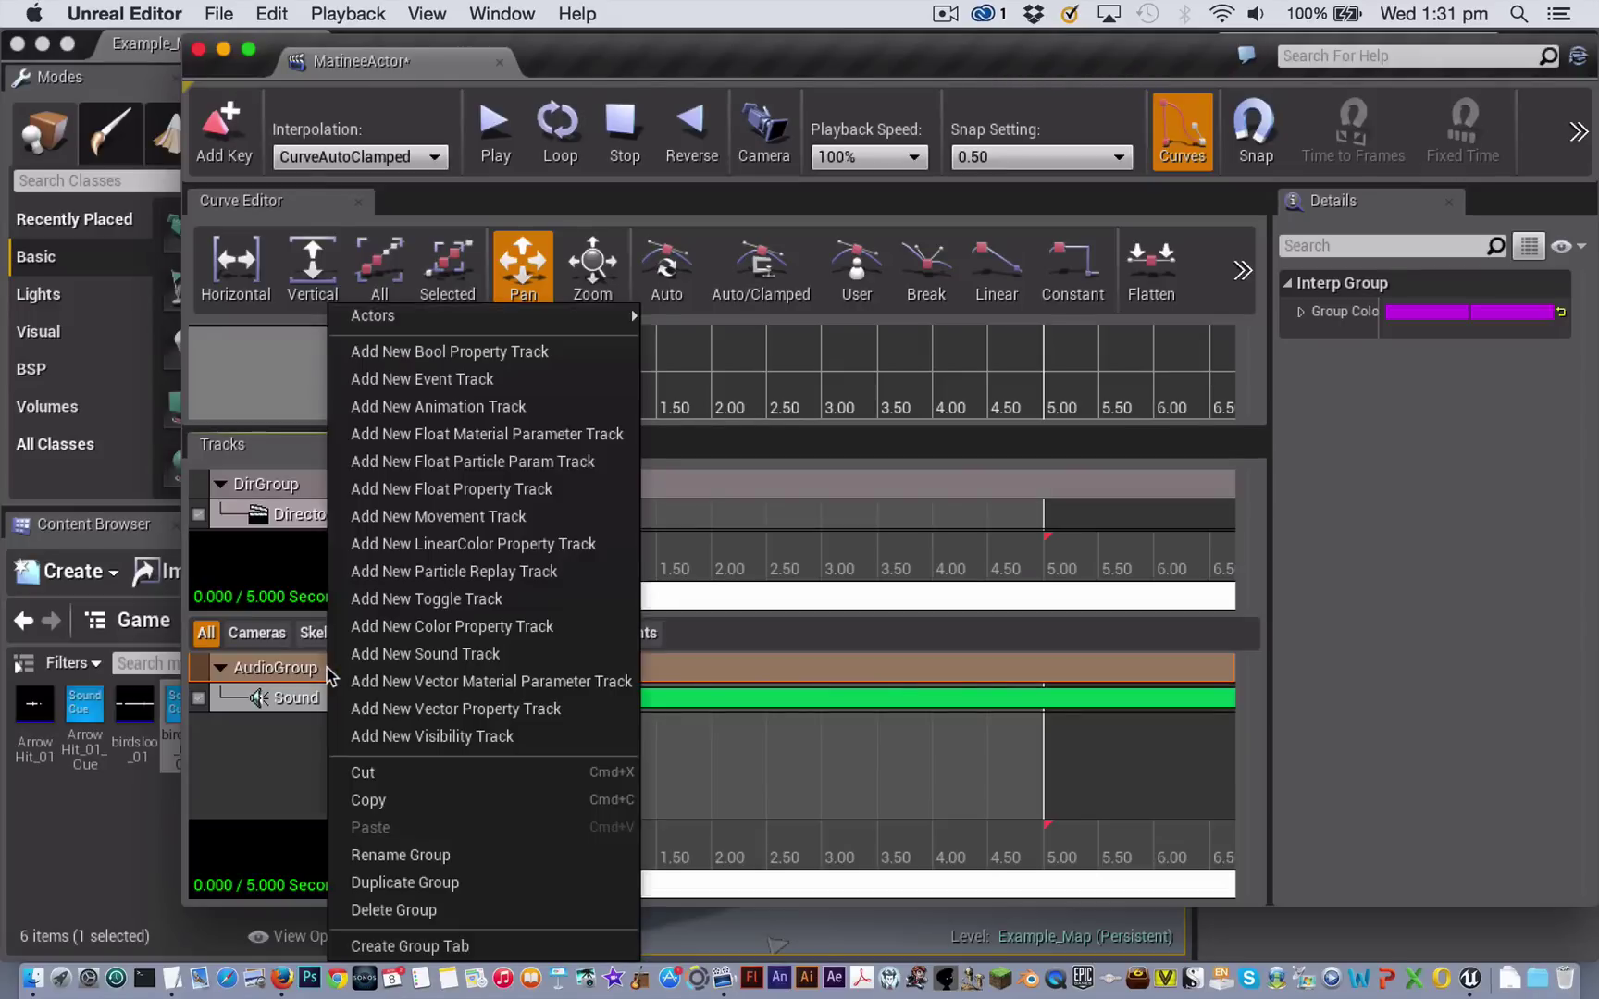
- Add a second Sound track to AudioGroup and pick WoodBonk_01_Cue as the sound
{"action": "left_click", "coordinate": [458, 653]}
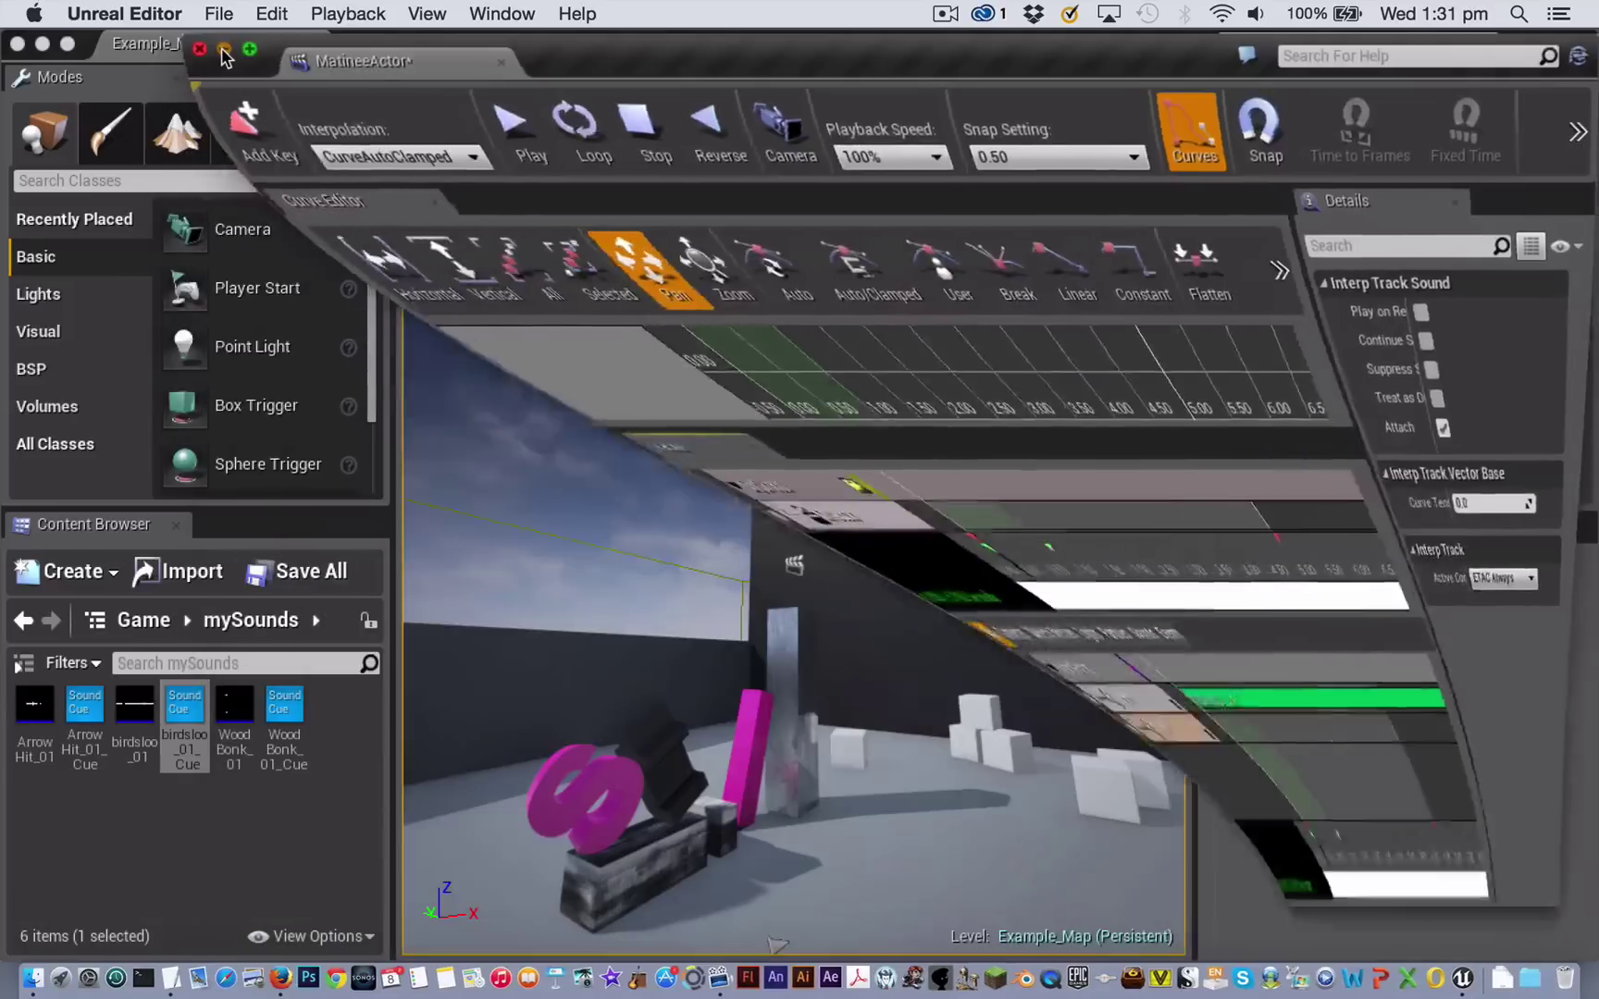
{"action": "left_click", "coordinate": [223, 49]}
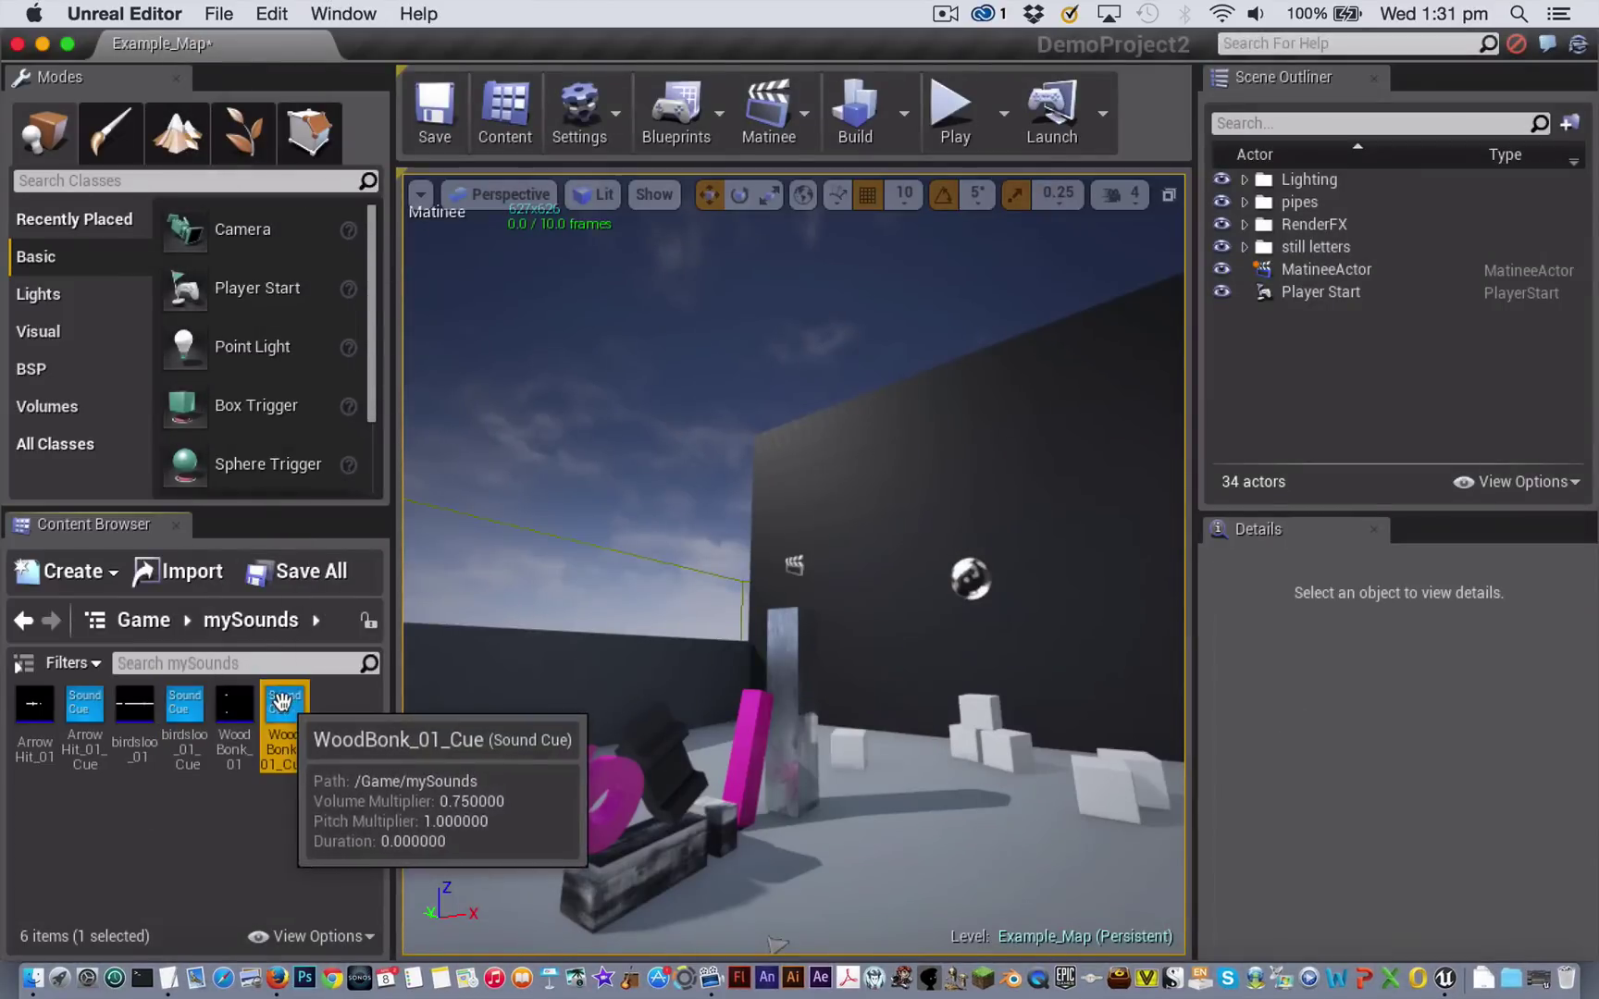
{"action": "left_click", "coordinate": [1536, 979]}
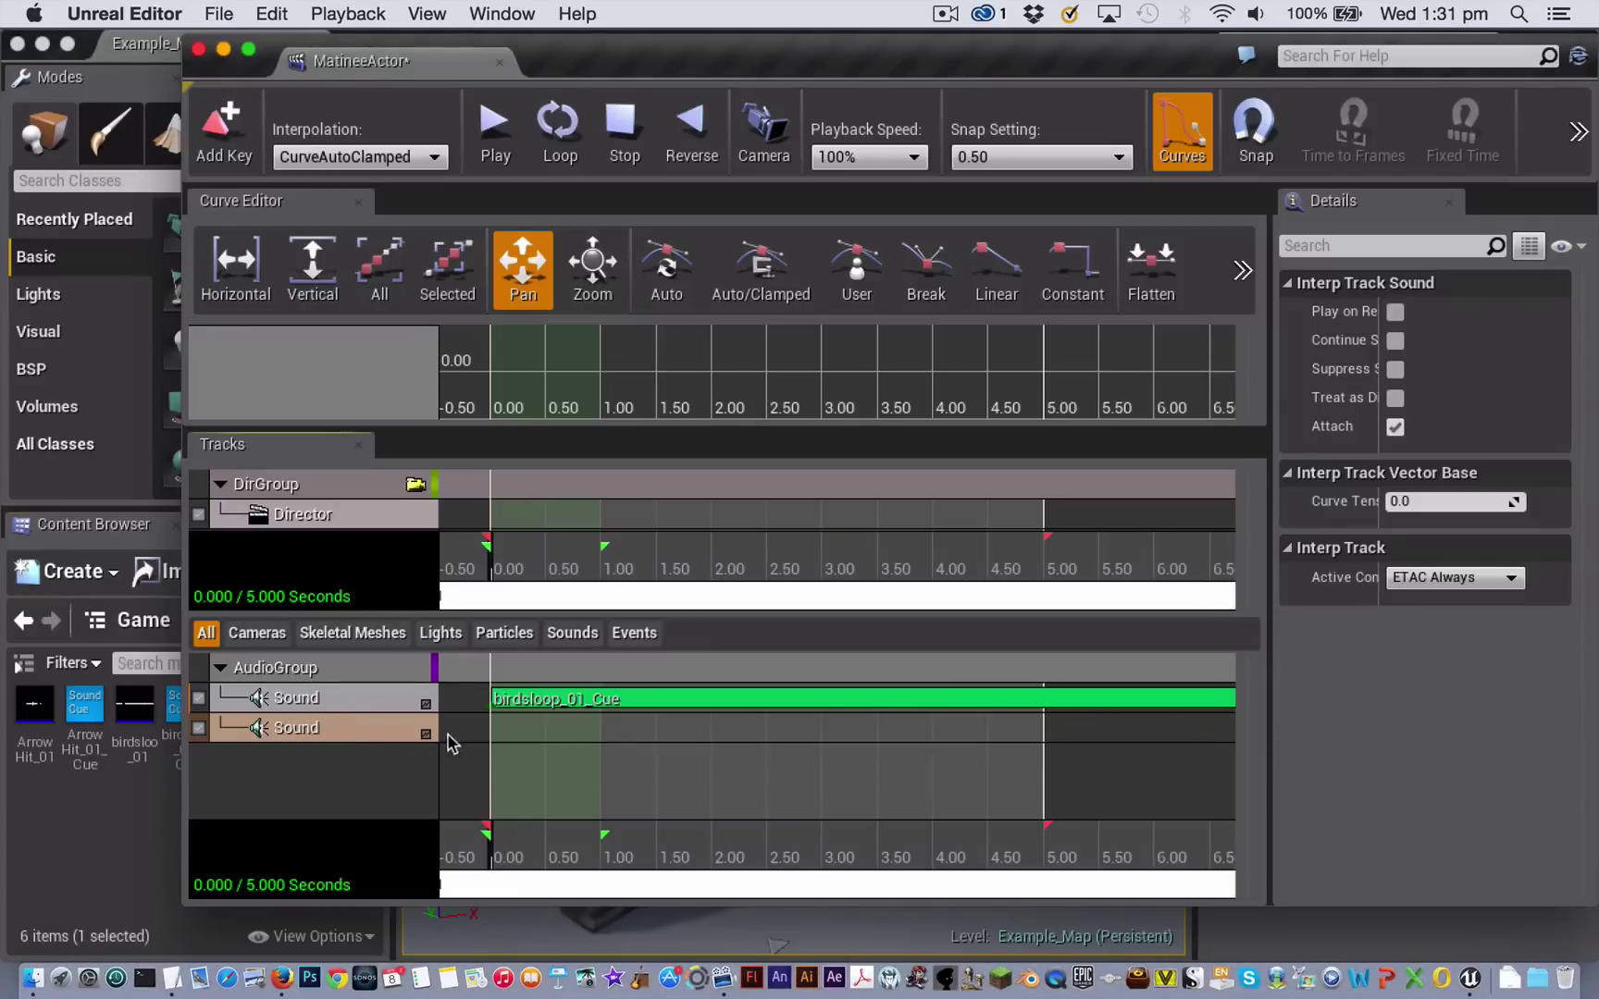
- Place WoodBonk_01_Cue keys at about 1.01 s and 3.52 s on the new track
{"action": "left_click", "coordinate": [602, 860]}
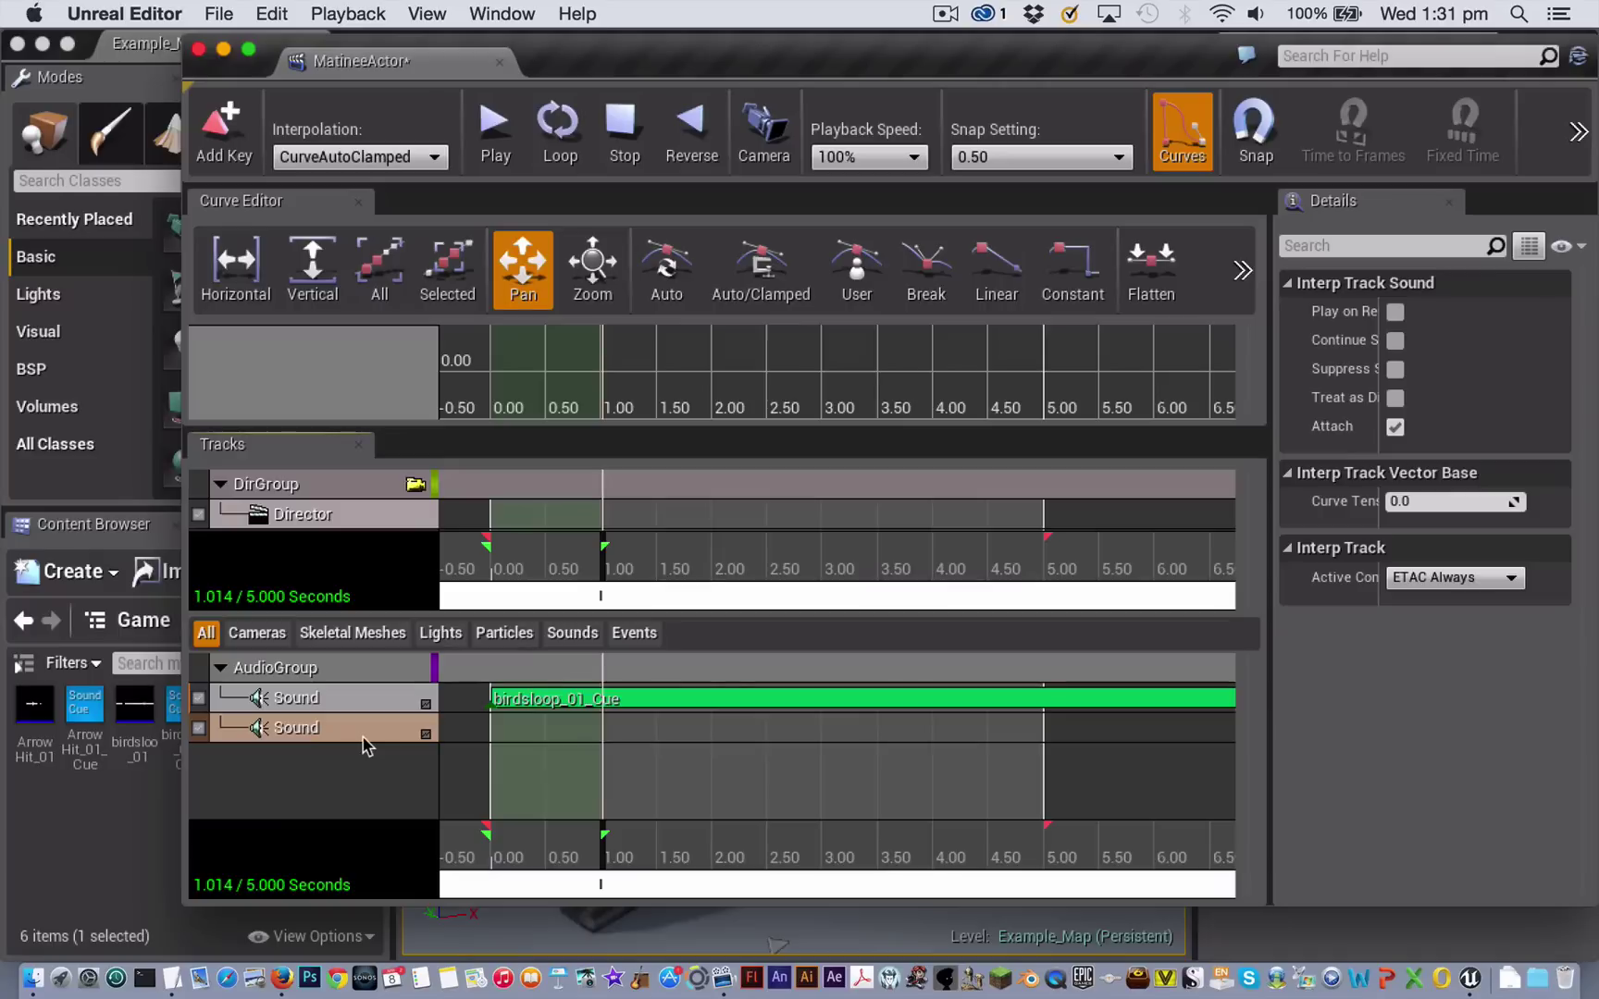
{"action": "key", "text": "Return"}
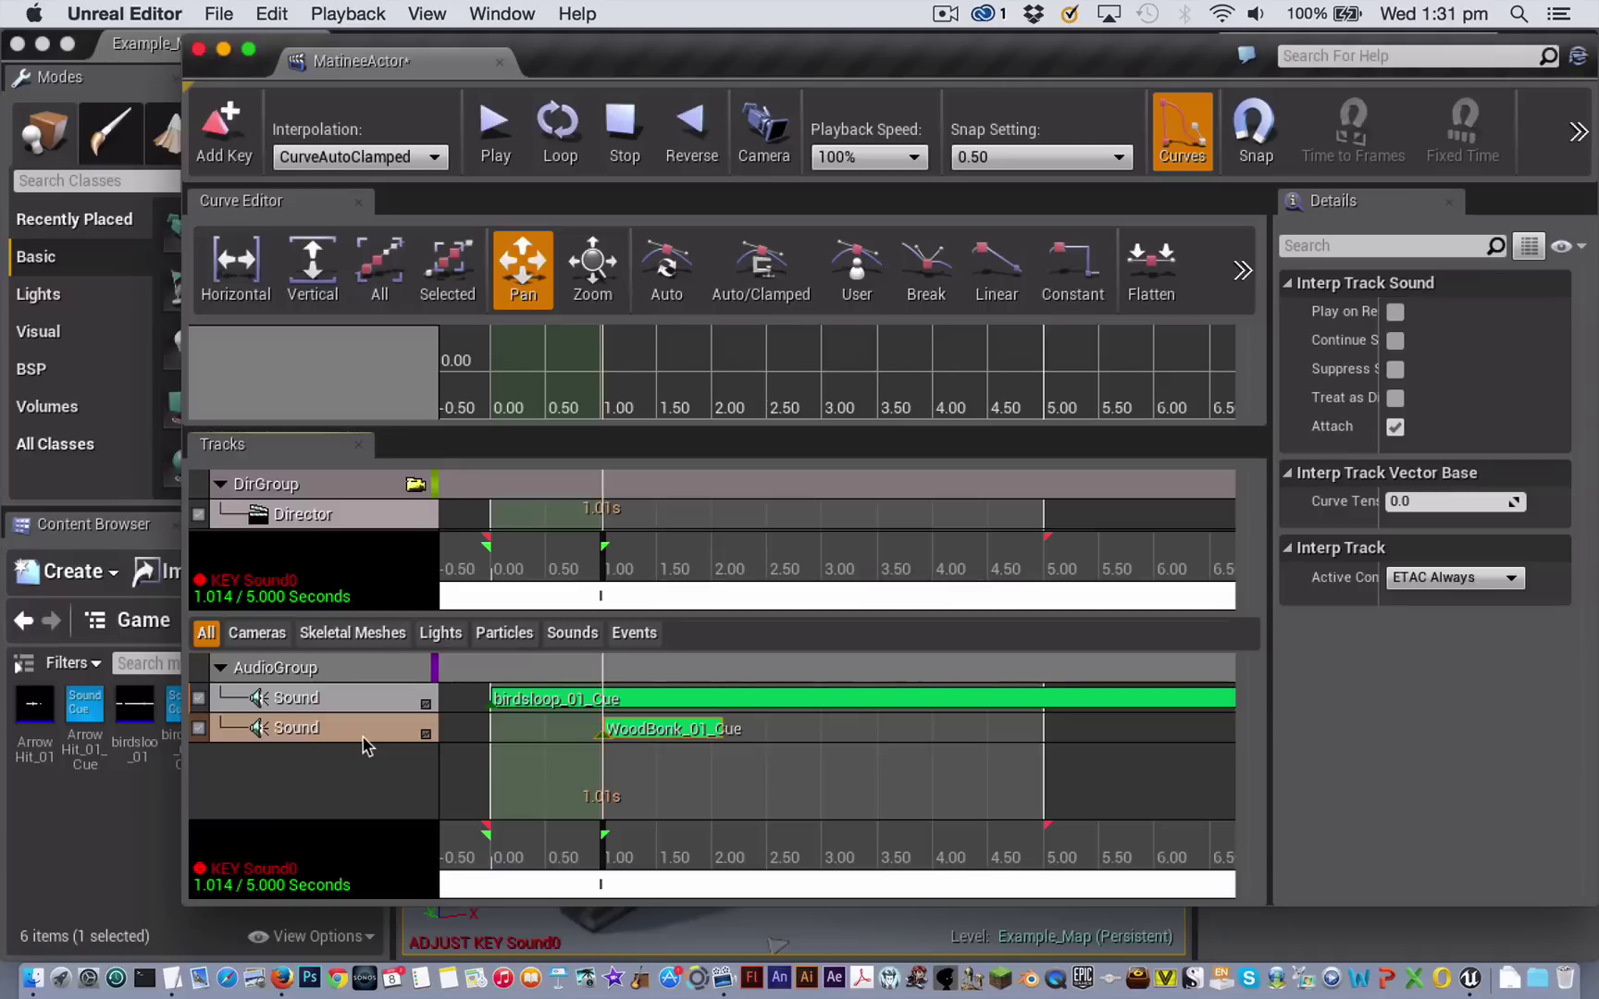
{"action": "left_click", "coordinate": [881, 851]}
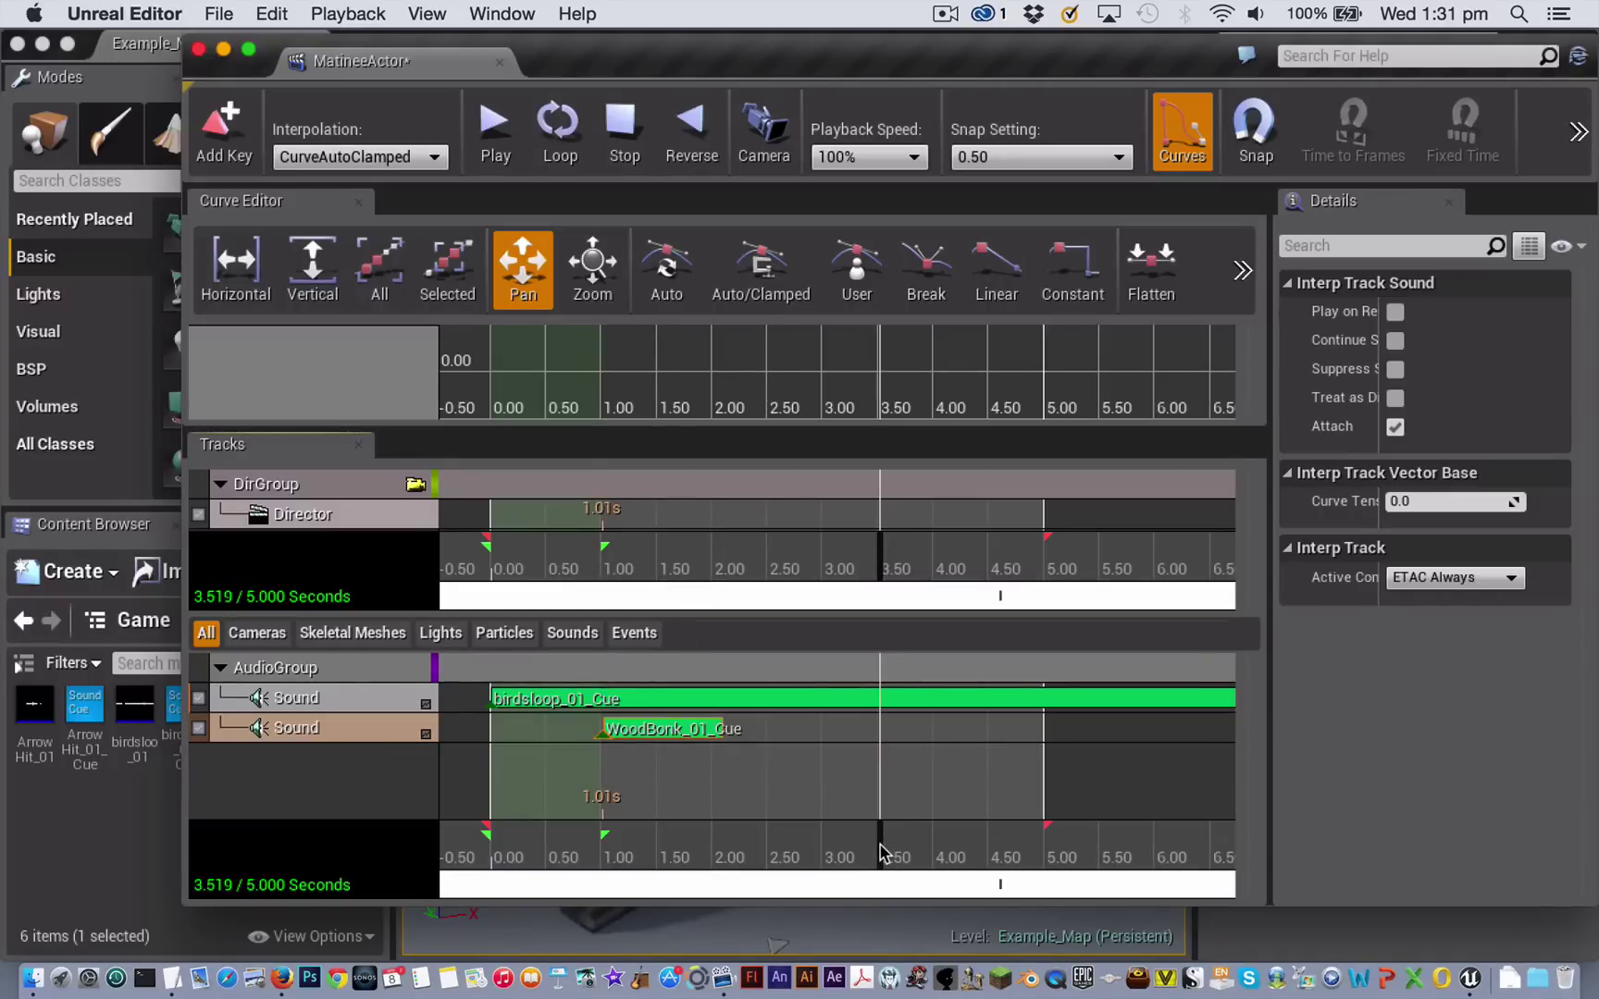
{"action": "key", "text": "Return"}
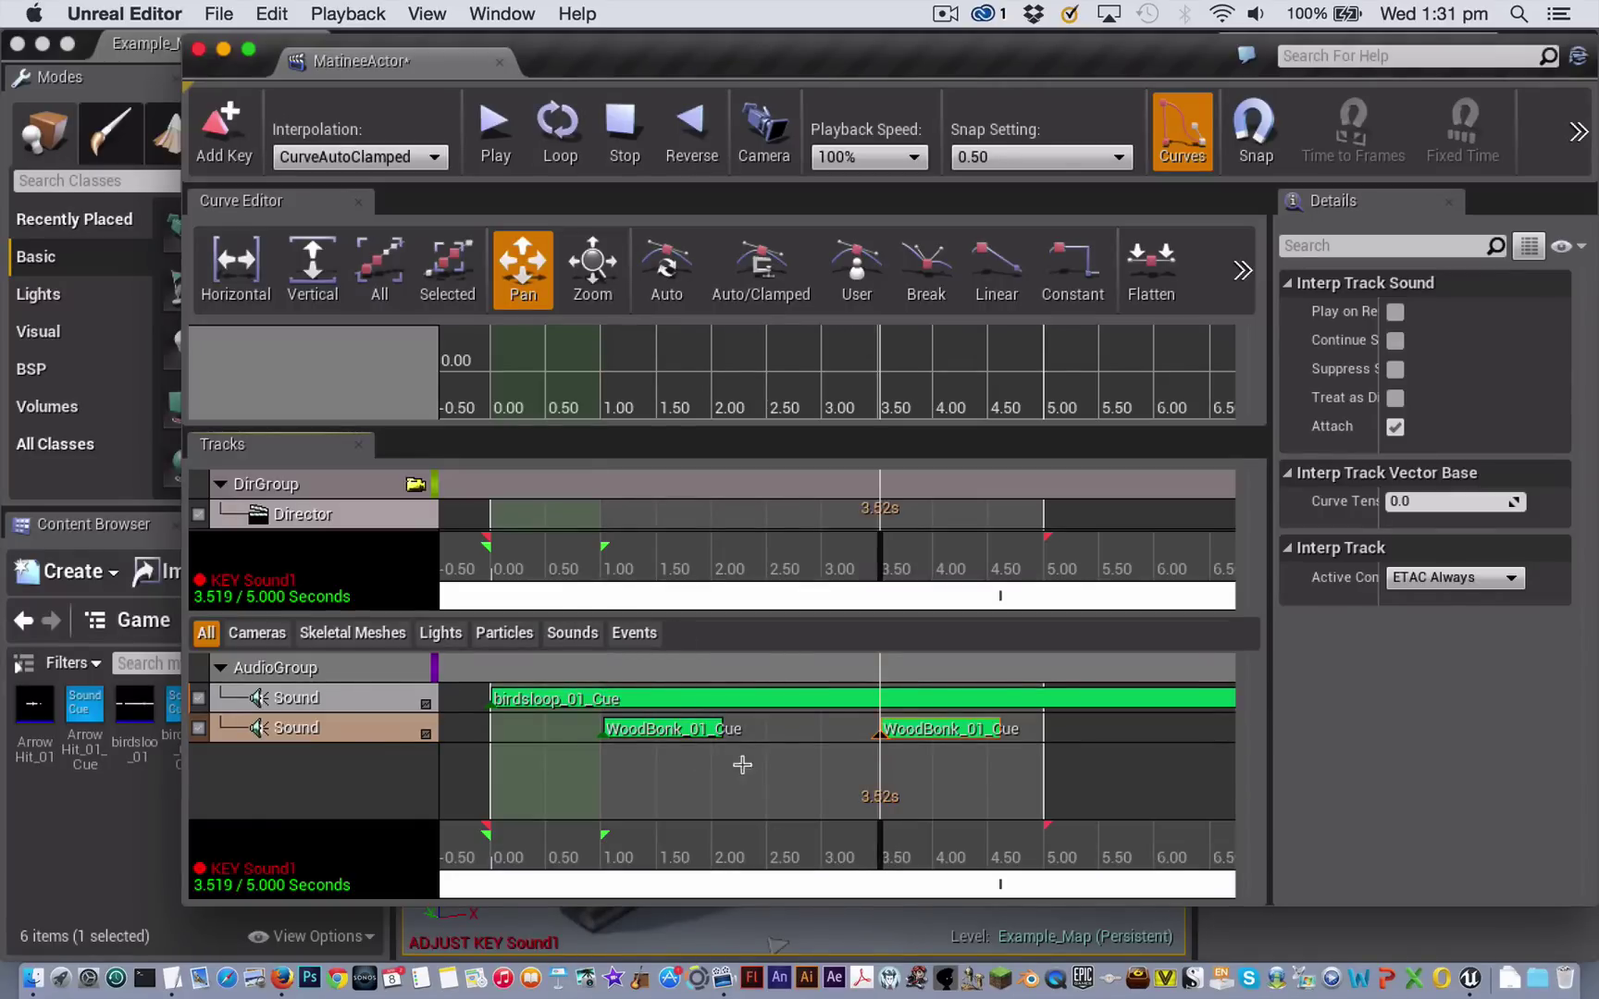
{"action": "left_click", "coordinate": [603, 731]}
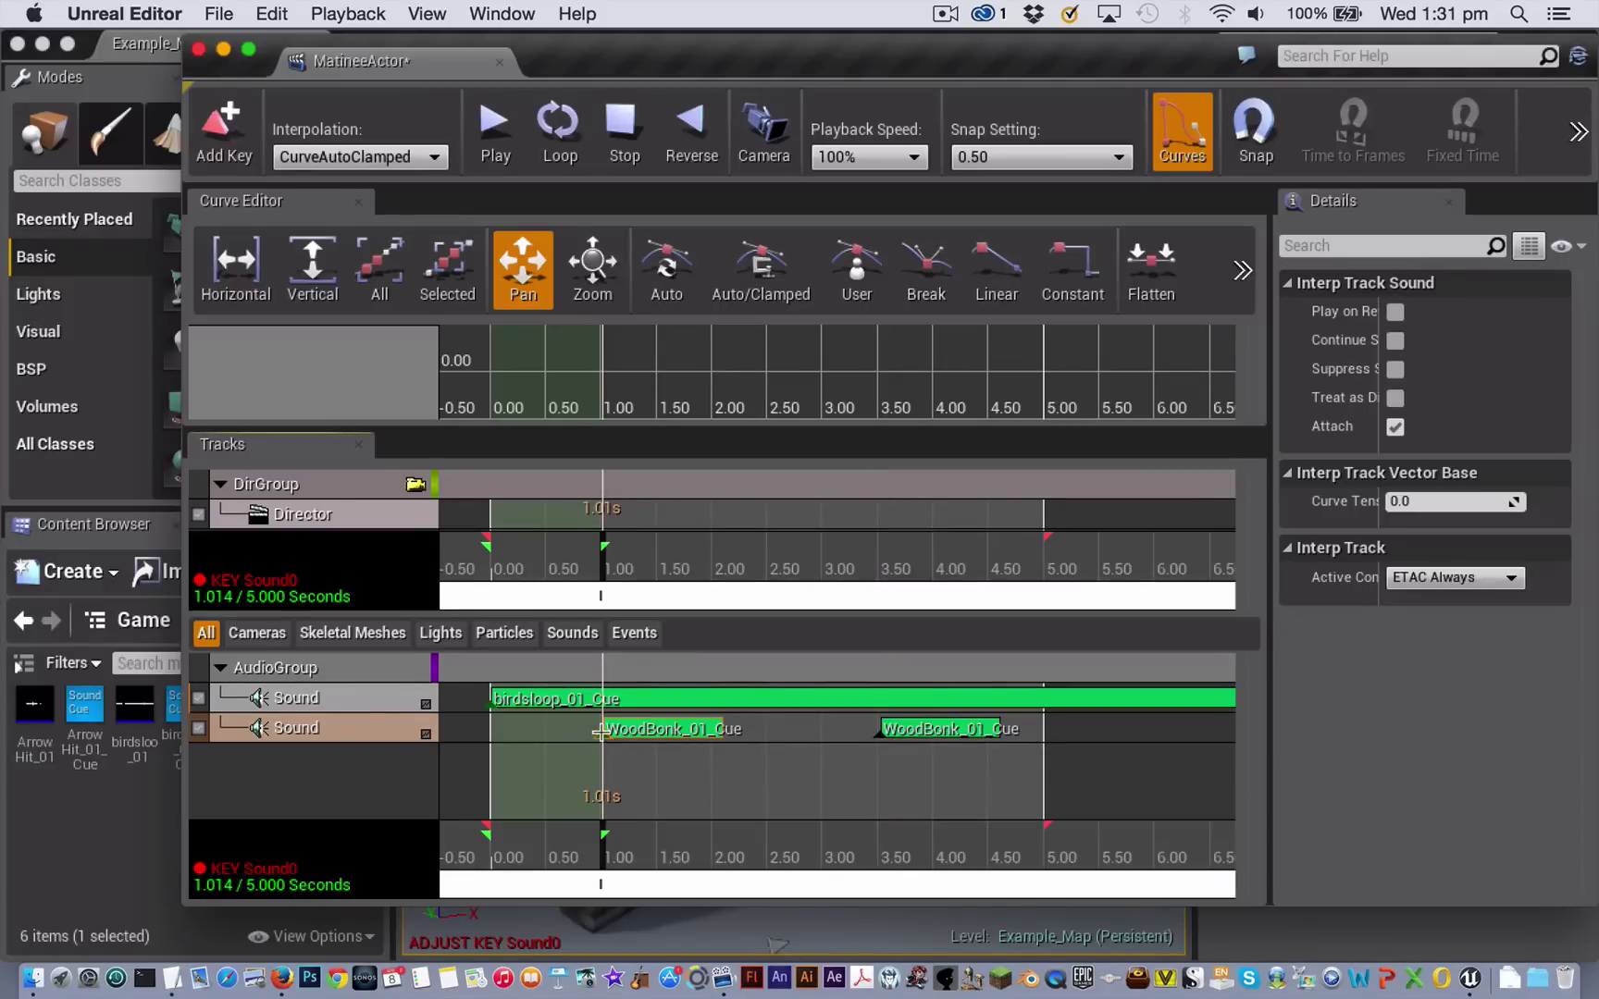
- Set the first WoodBonk_01_Cue key's volume to 2.00 and the second's to 0.50
{"action": "right_click", "coordinate": [600, 736]}
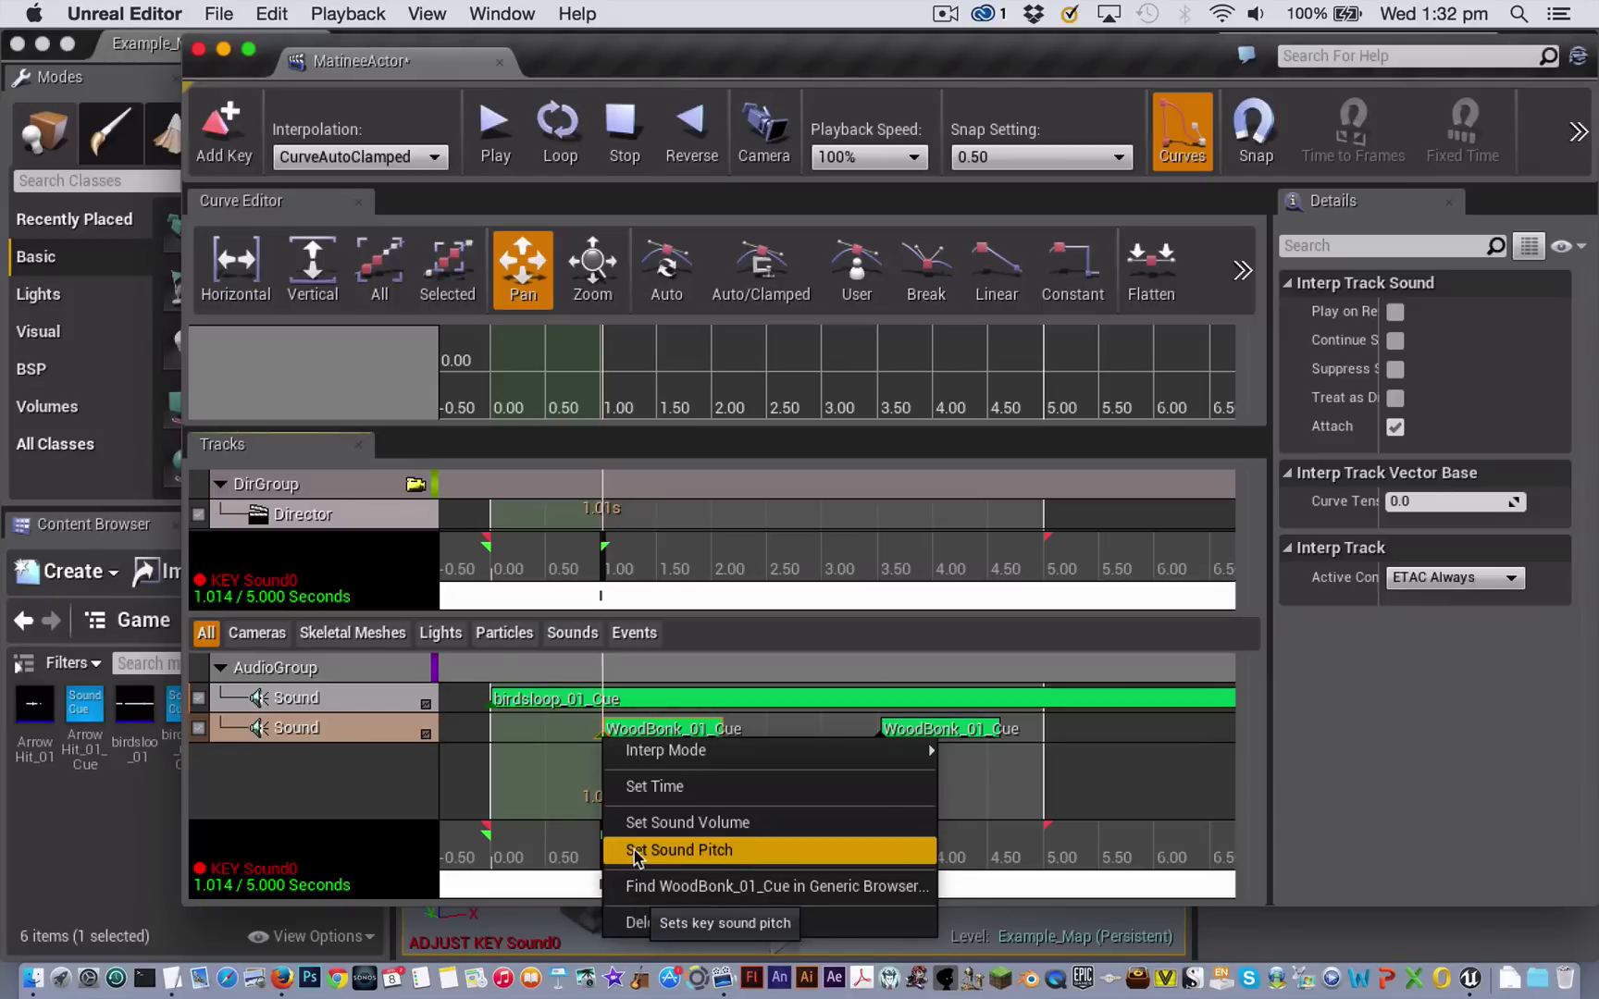
{"action": "left_click", "coordinate": [639, 851]}
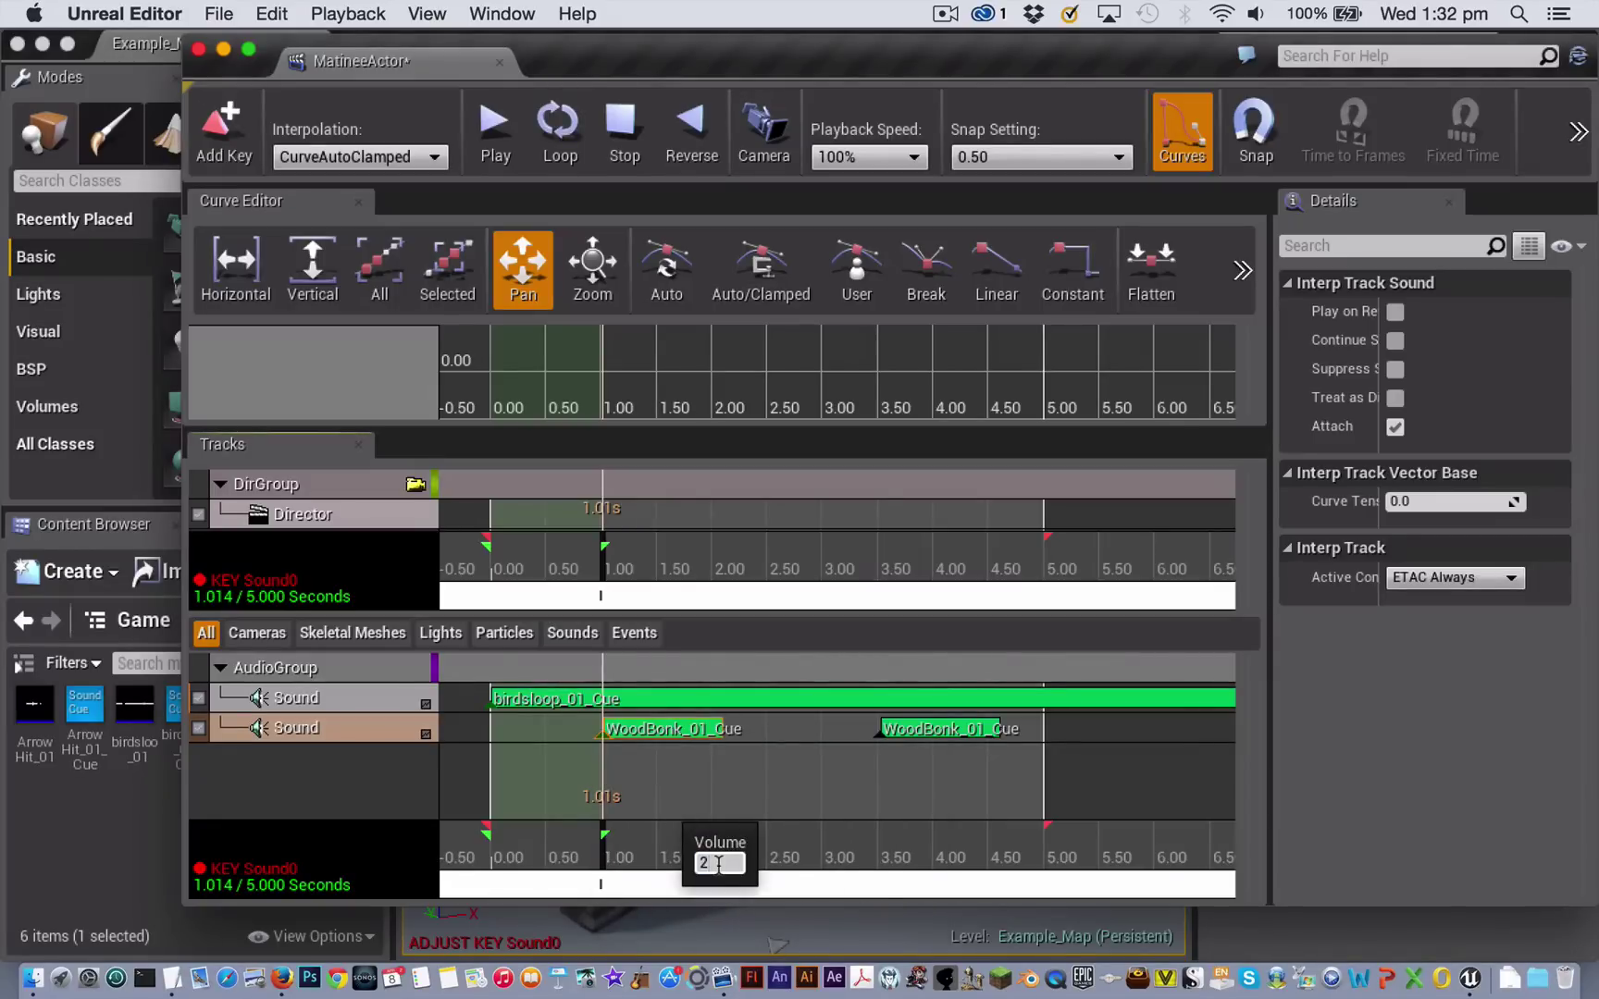
{"action": "key", "text": "Return"}
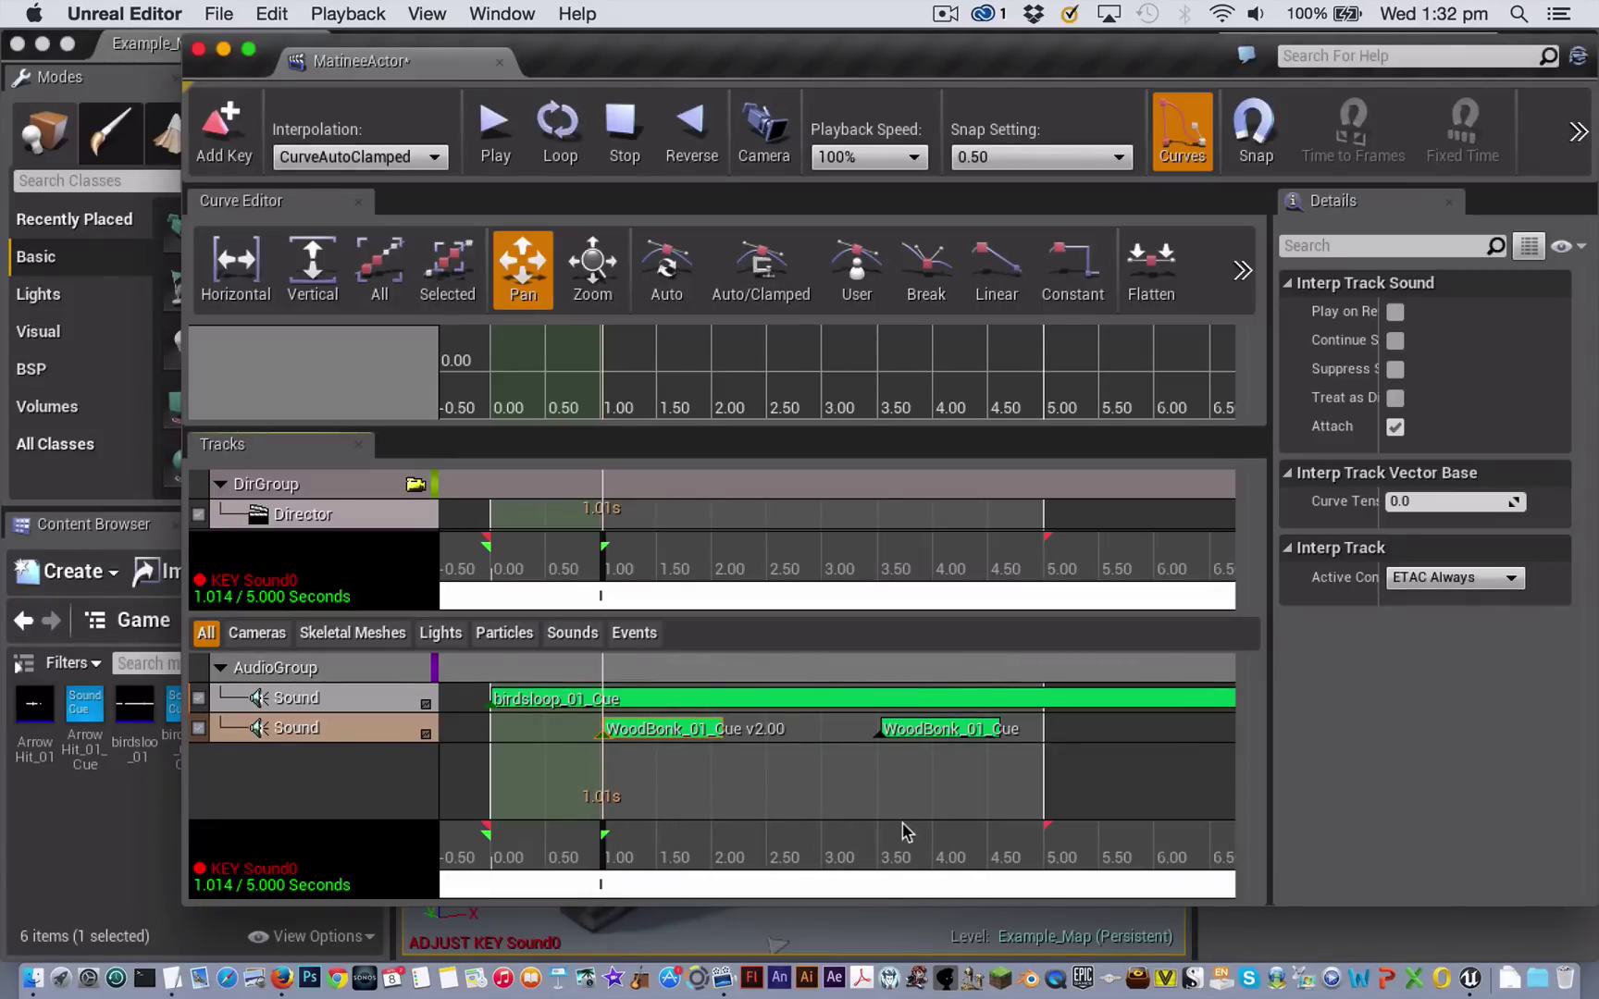
{"action": "left_click", "coordinate": [877, 736]}
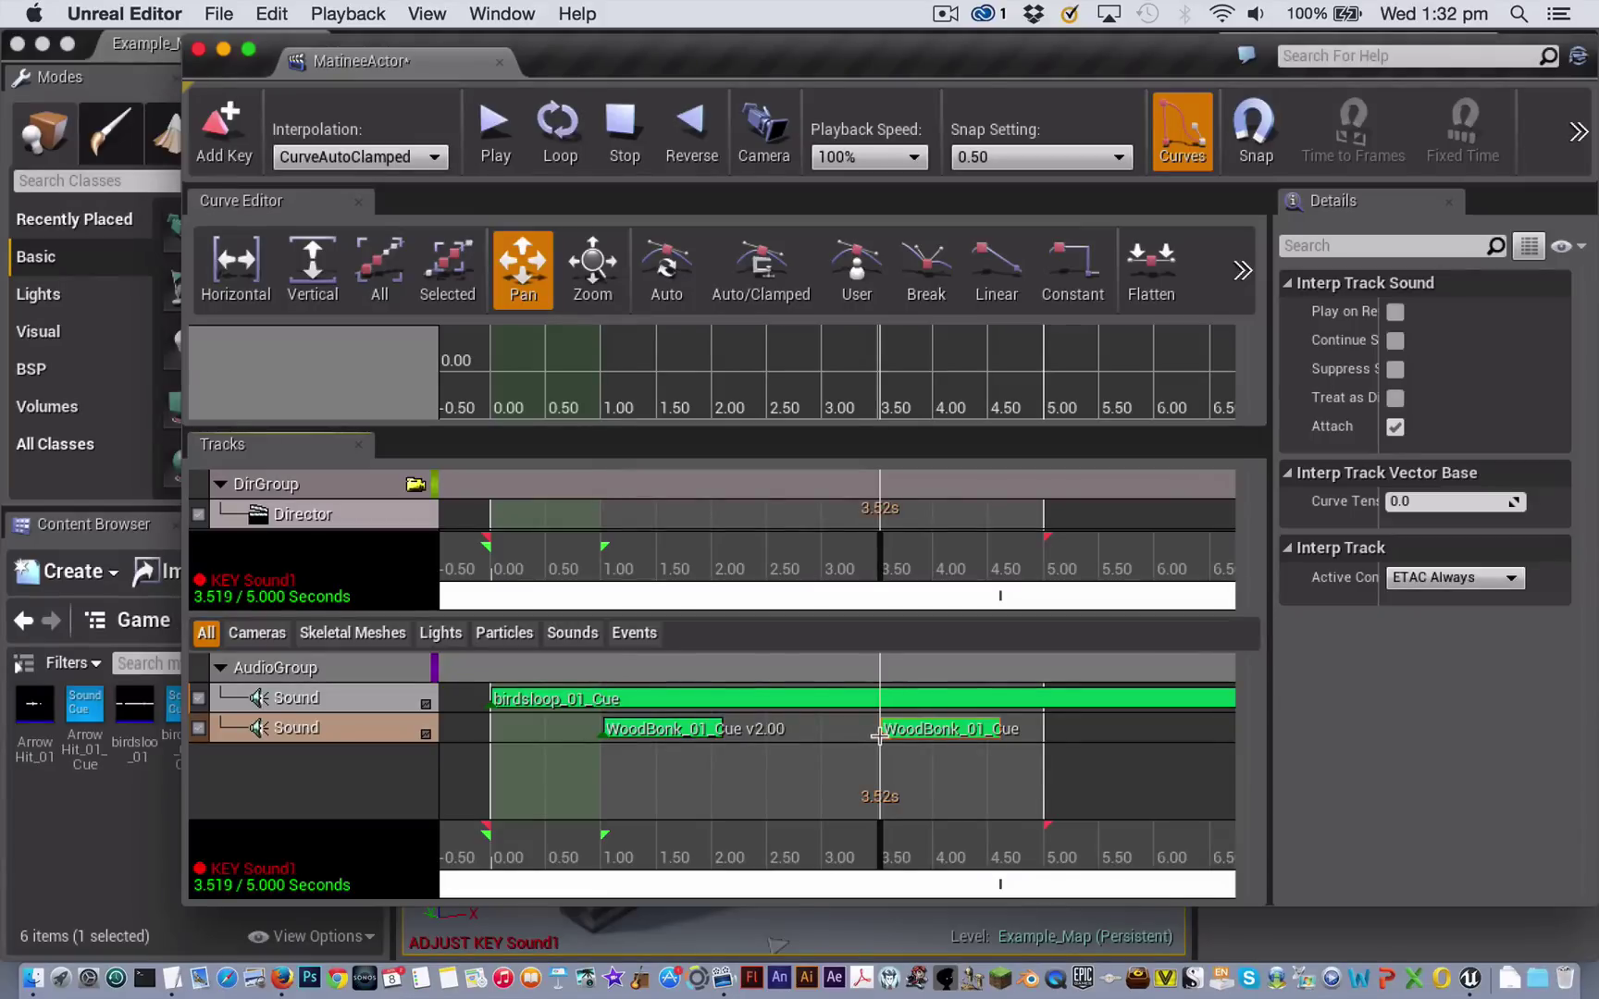
{"action": "right_click", "coordinate": [879, 736]}
{"action": "left_click", "coordinate": [958, 826]}
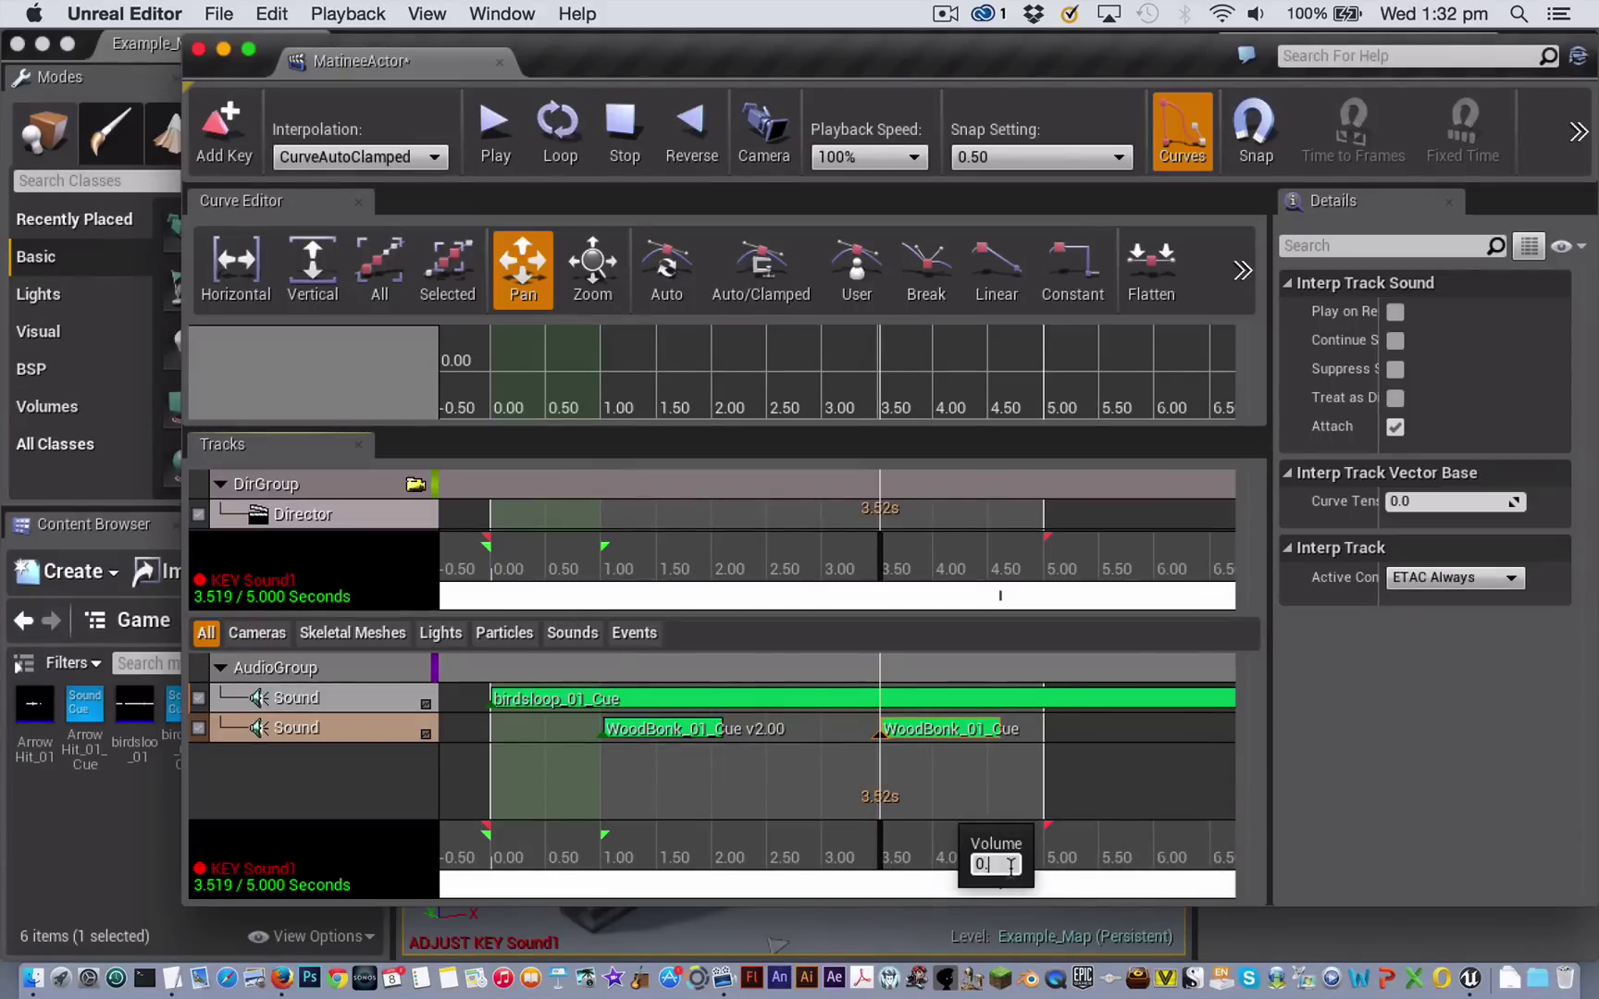
{"action": "key", "text": "Return"}
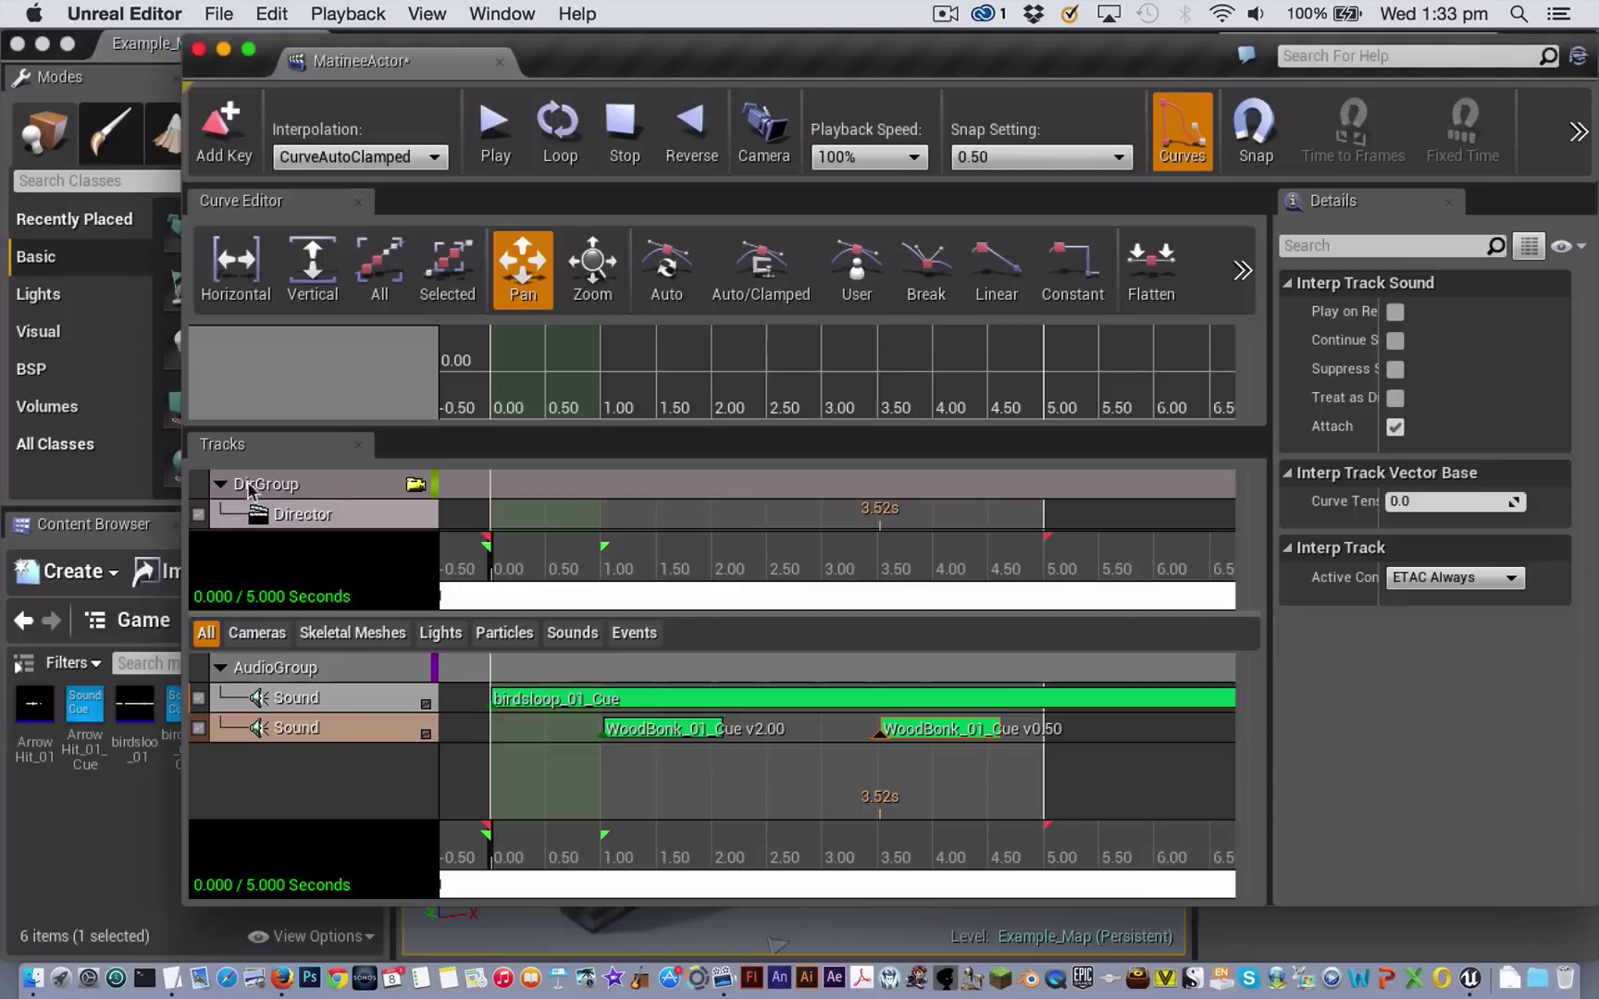
- Add an Audio Master track to DirGroup and move the playhead to about 4 seconds
{"action": "right_click", "coordinate": [328, 483]}
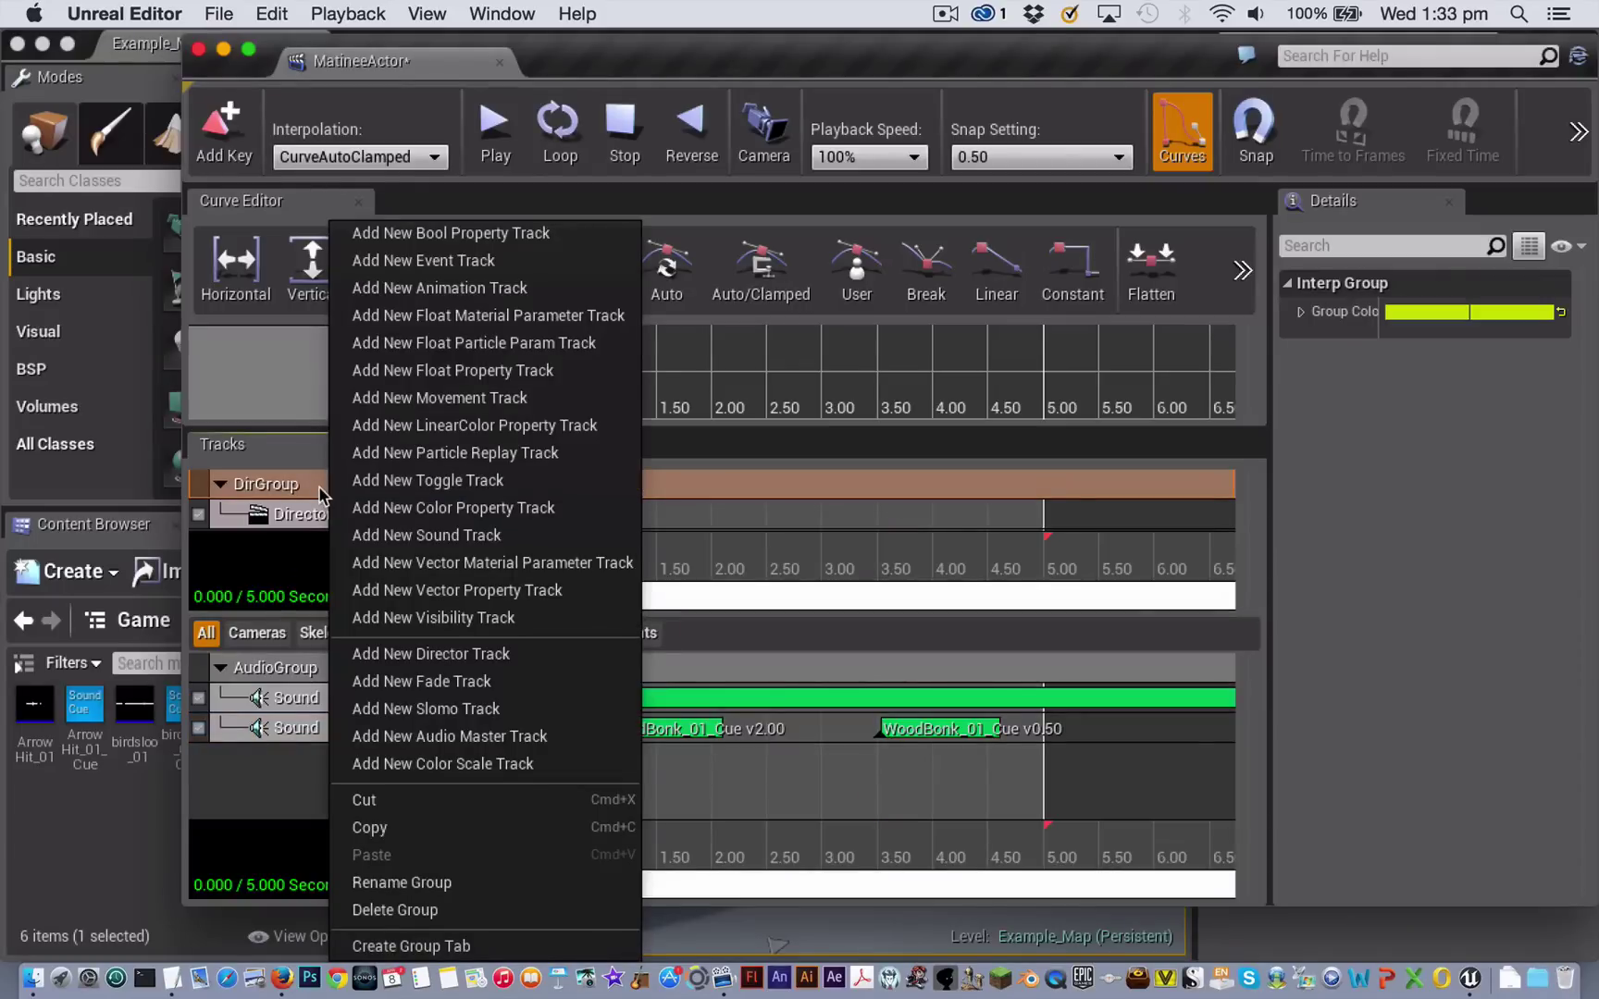
{"action": "left_click", "coordinate": [462, 738]}
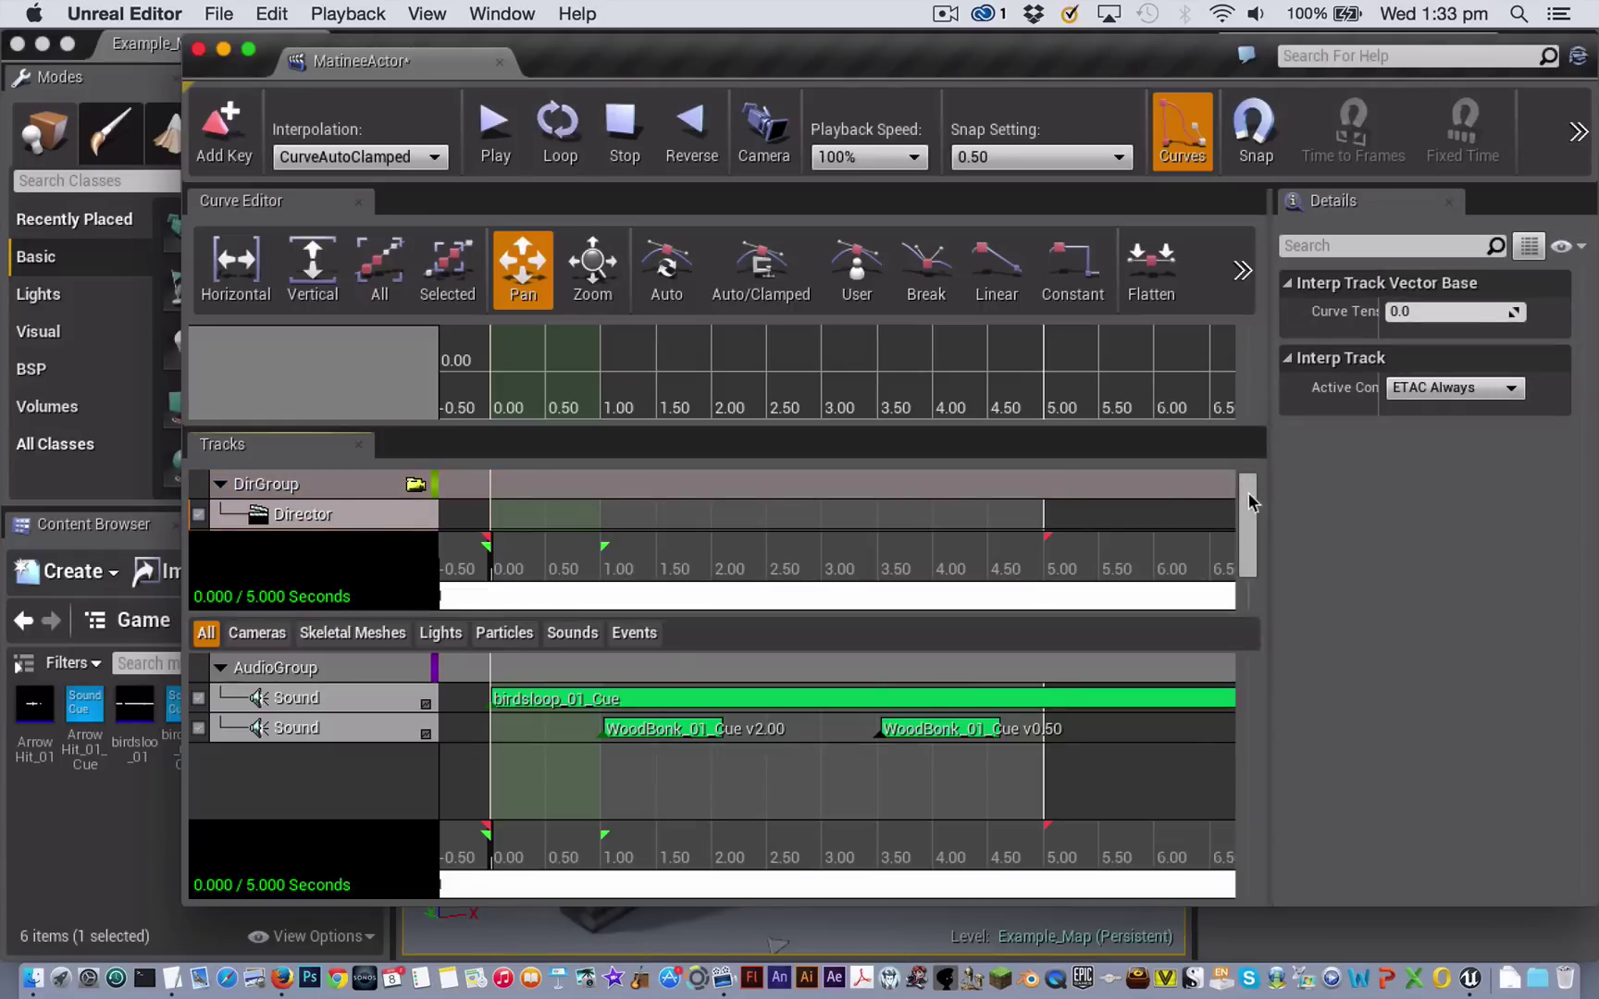
{"action": "left_click_drag", "start_coordinate": [1248, 501], "coordinate": [1246, 559]}
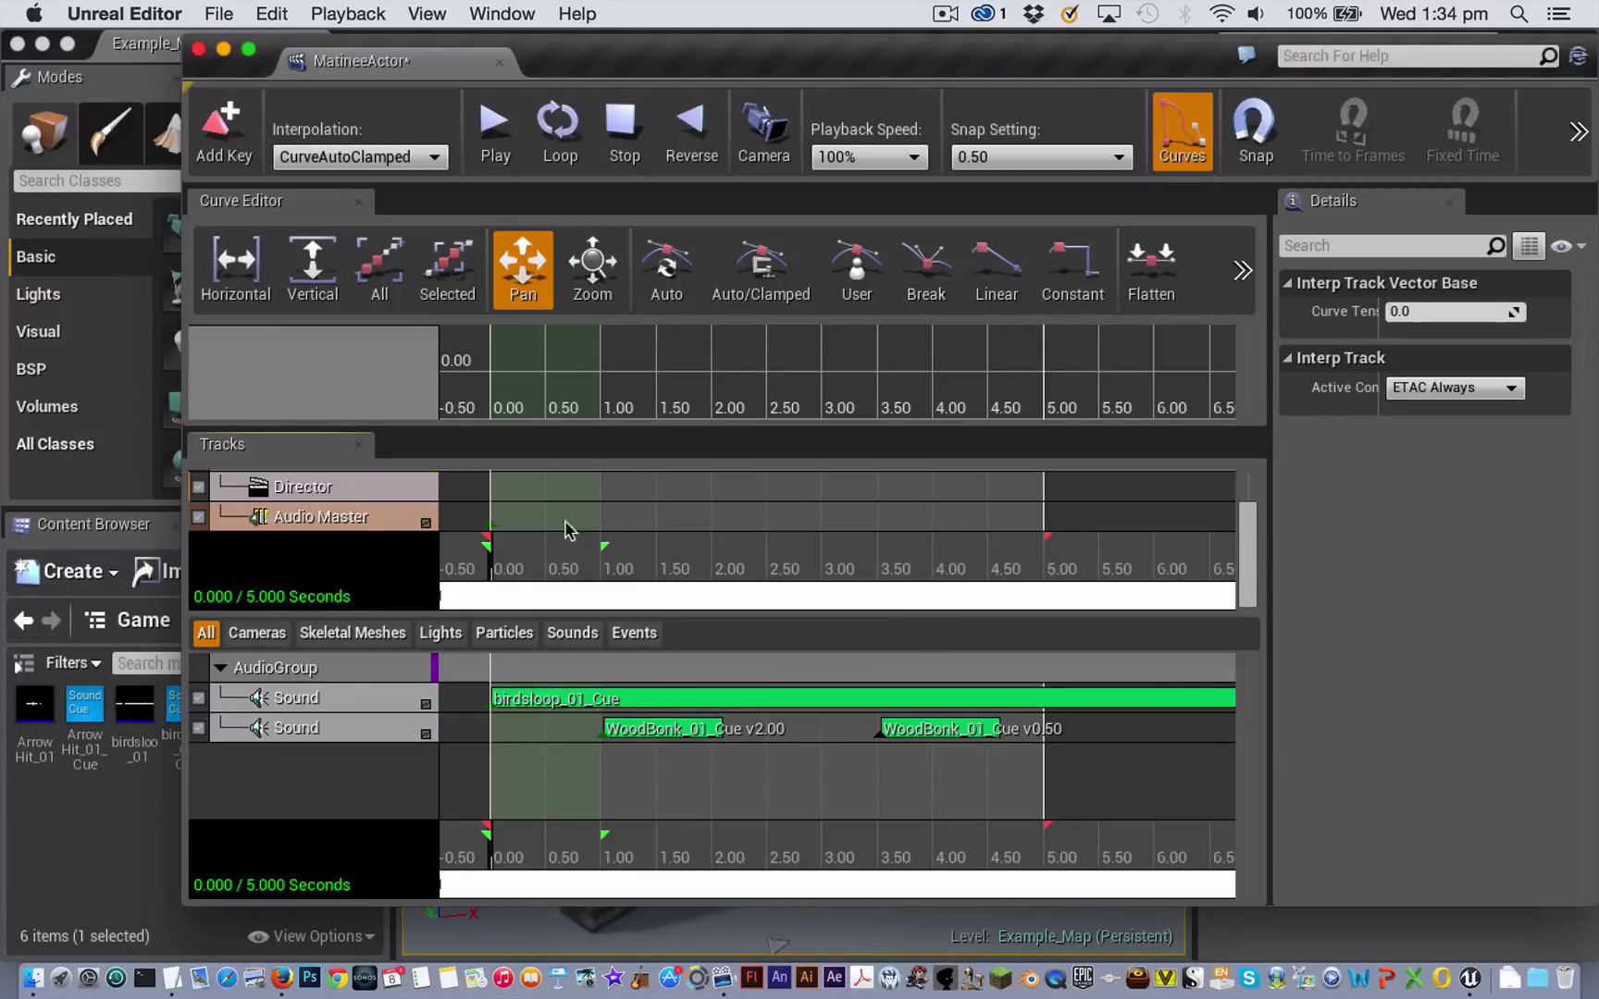
{"action": "left_click", "coordinate": [933, 564]}
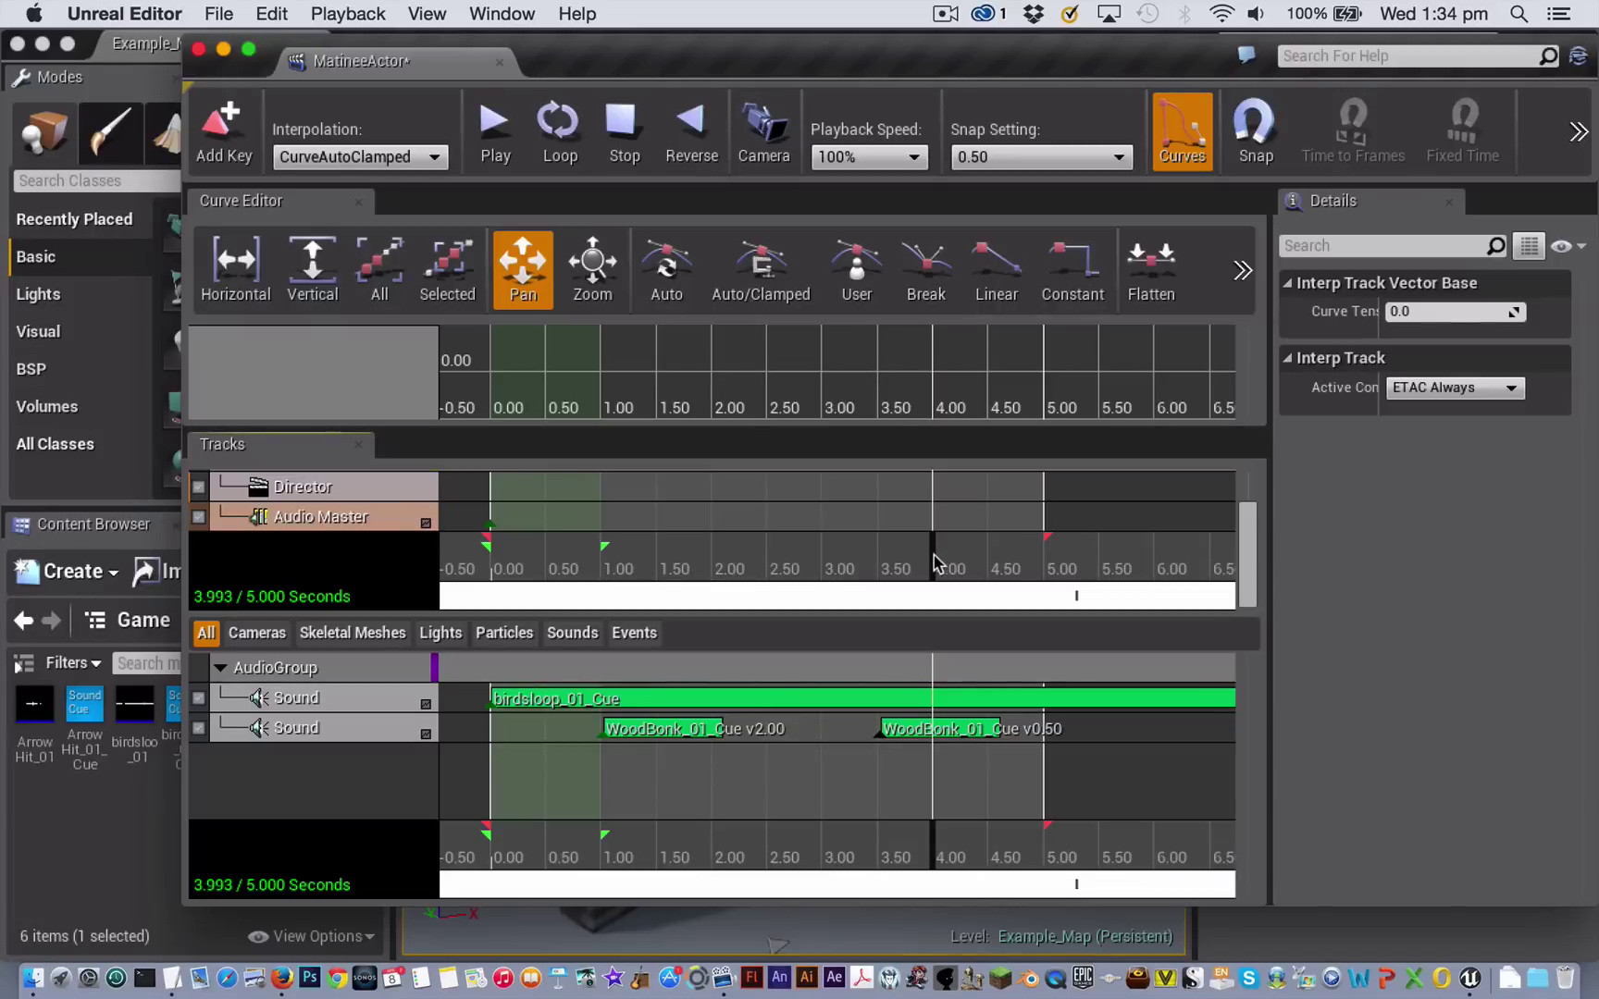
- Add Audio Master keys at 3.99 s and at the 5.00 s end
{"action": "left_click", "coordinate": [224, 148]}
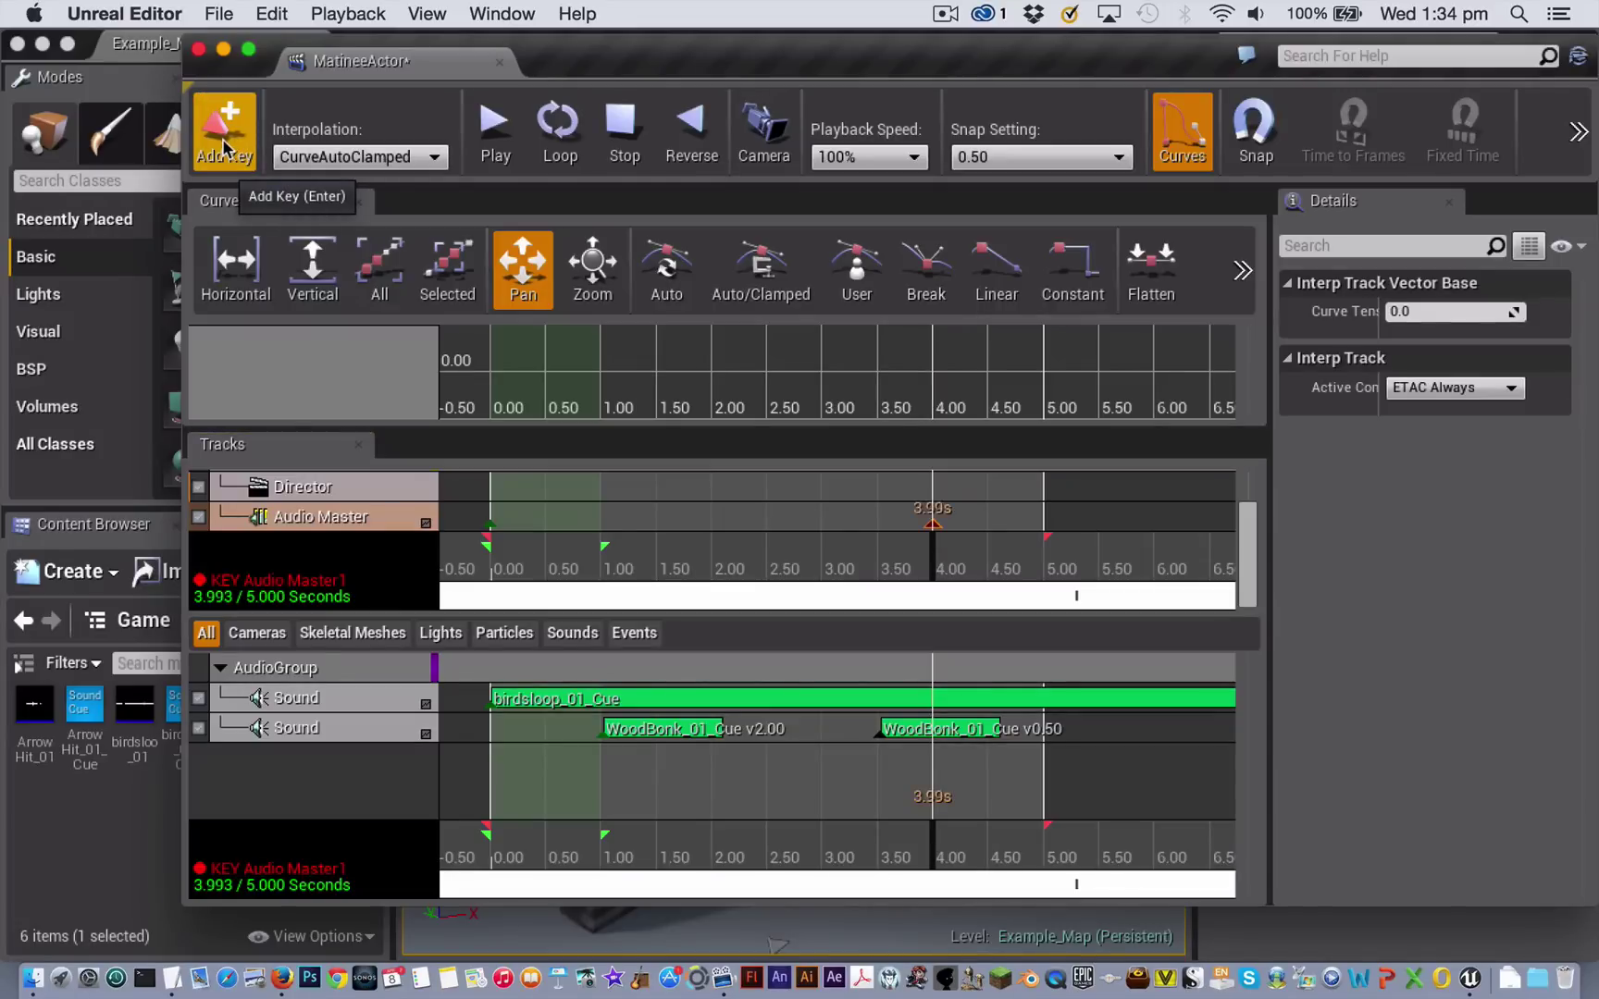
{"action": "left_click", "coordinate": [1045, 568]}
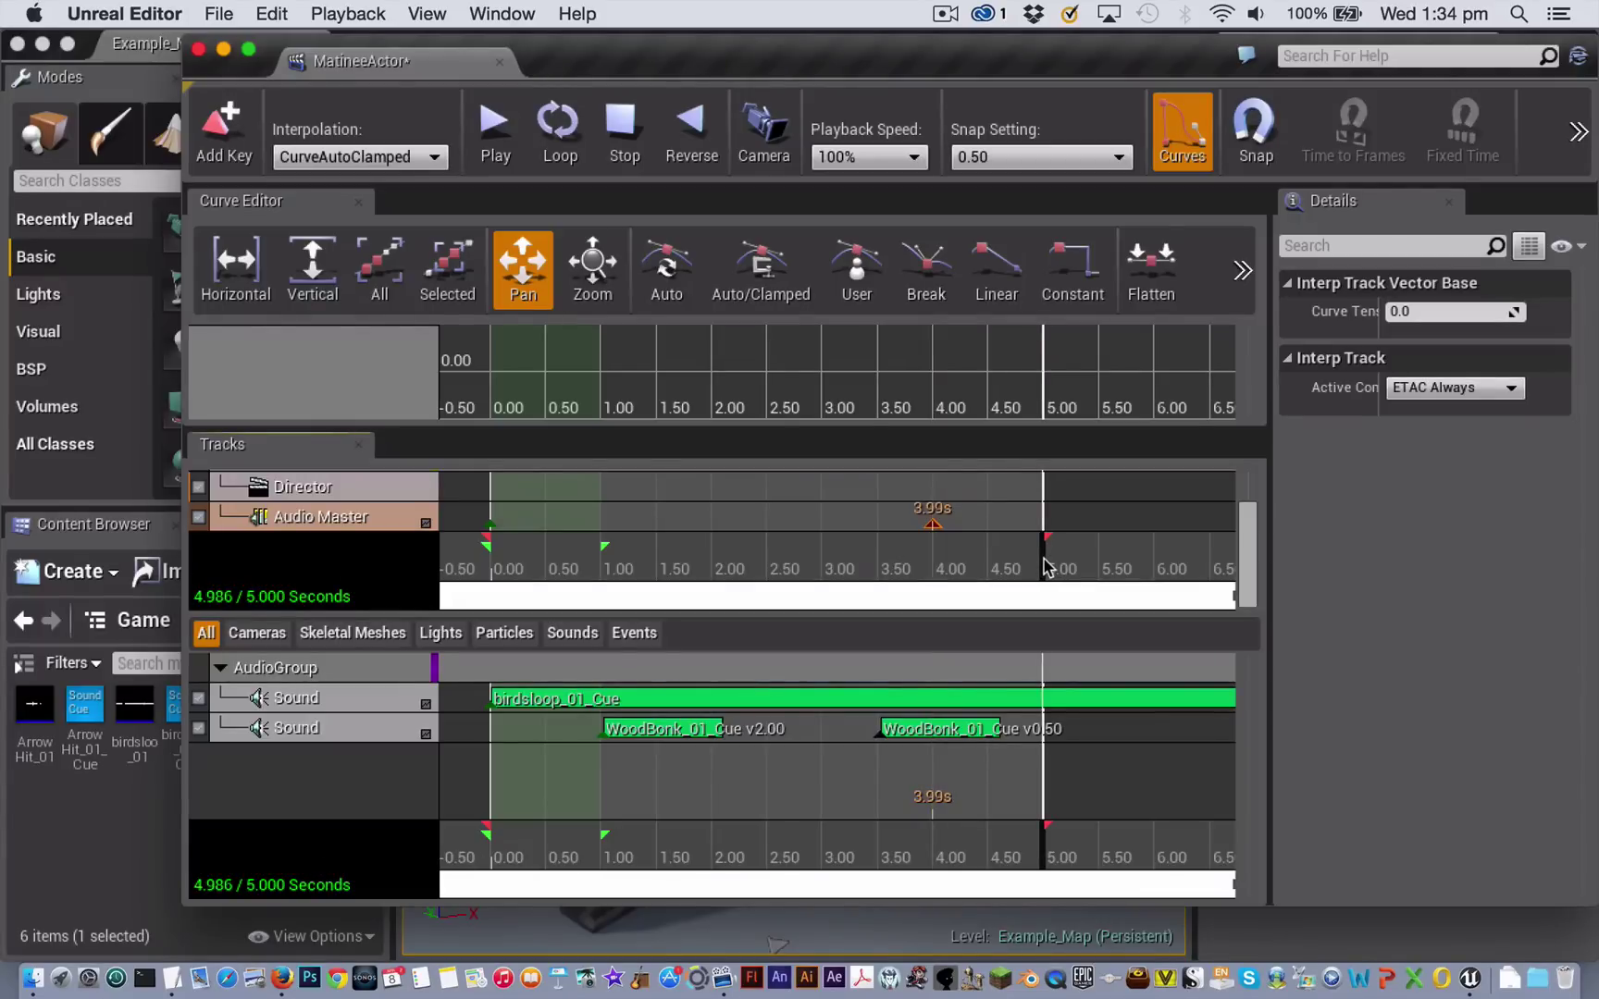
{"action": "left_click_drag", "start_coordinate": [1043, 559], "coordinate": [1044, 561]}
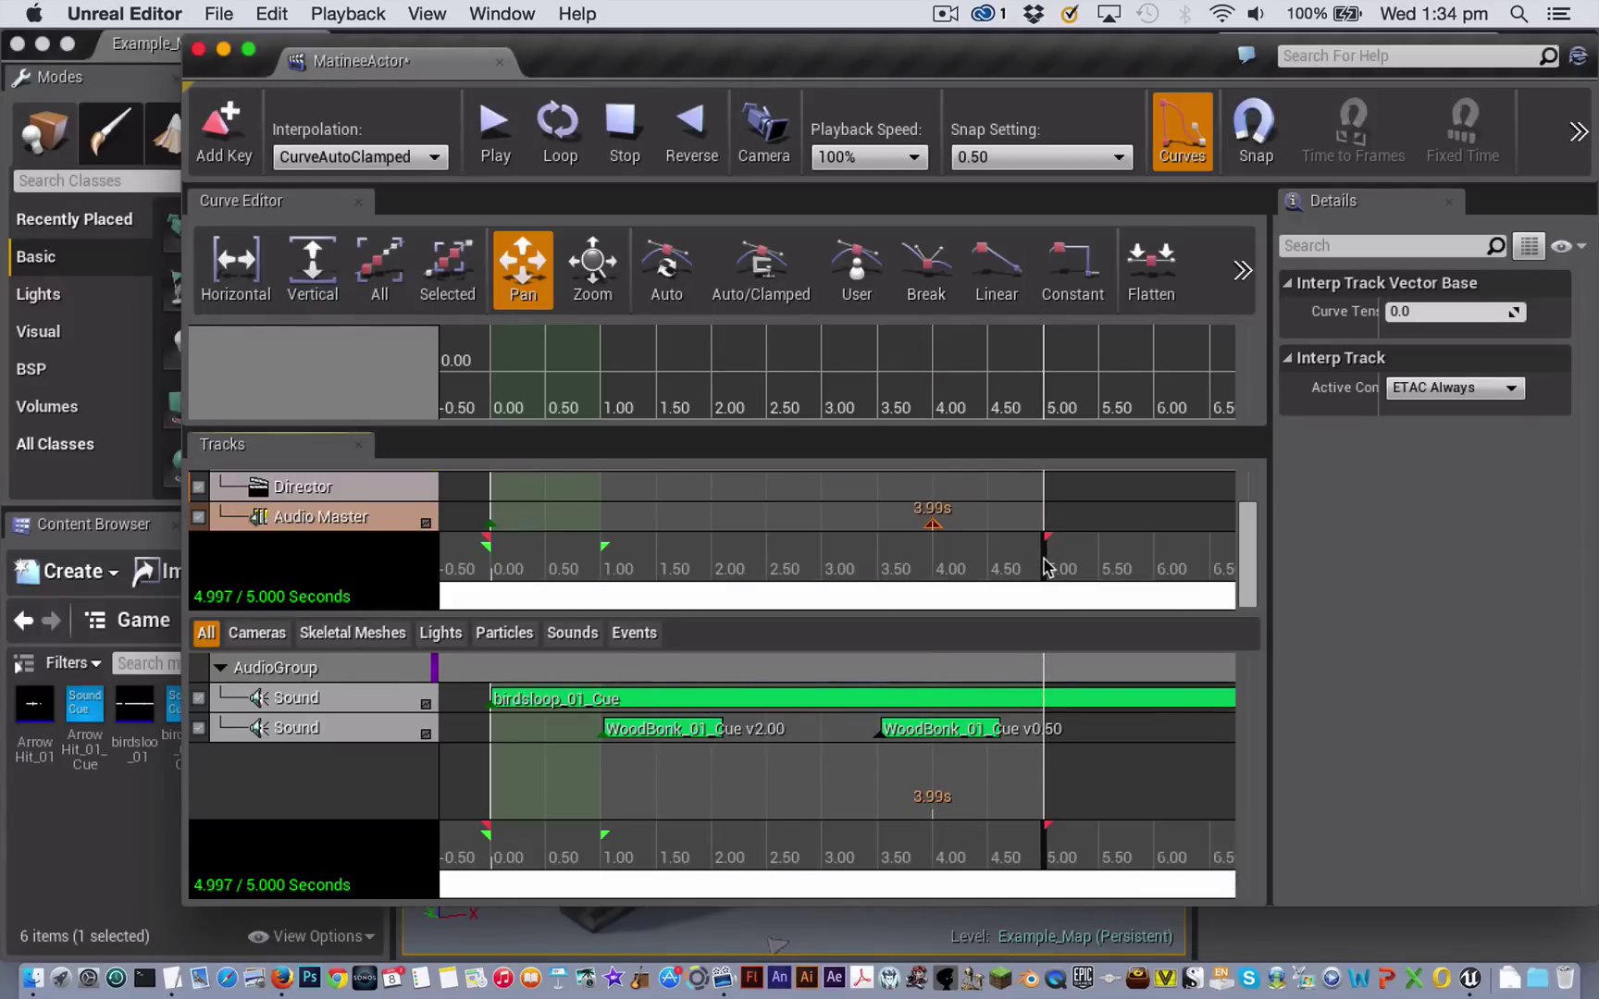
{"action": "left_click", "coordinate": [225, 132]}
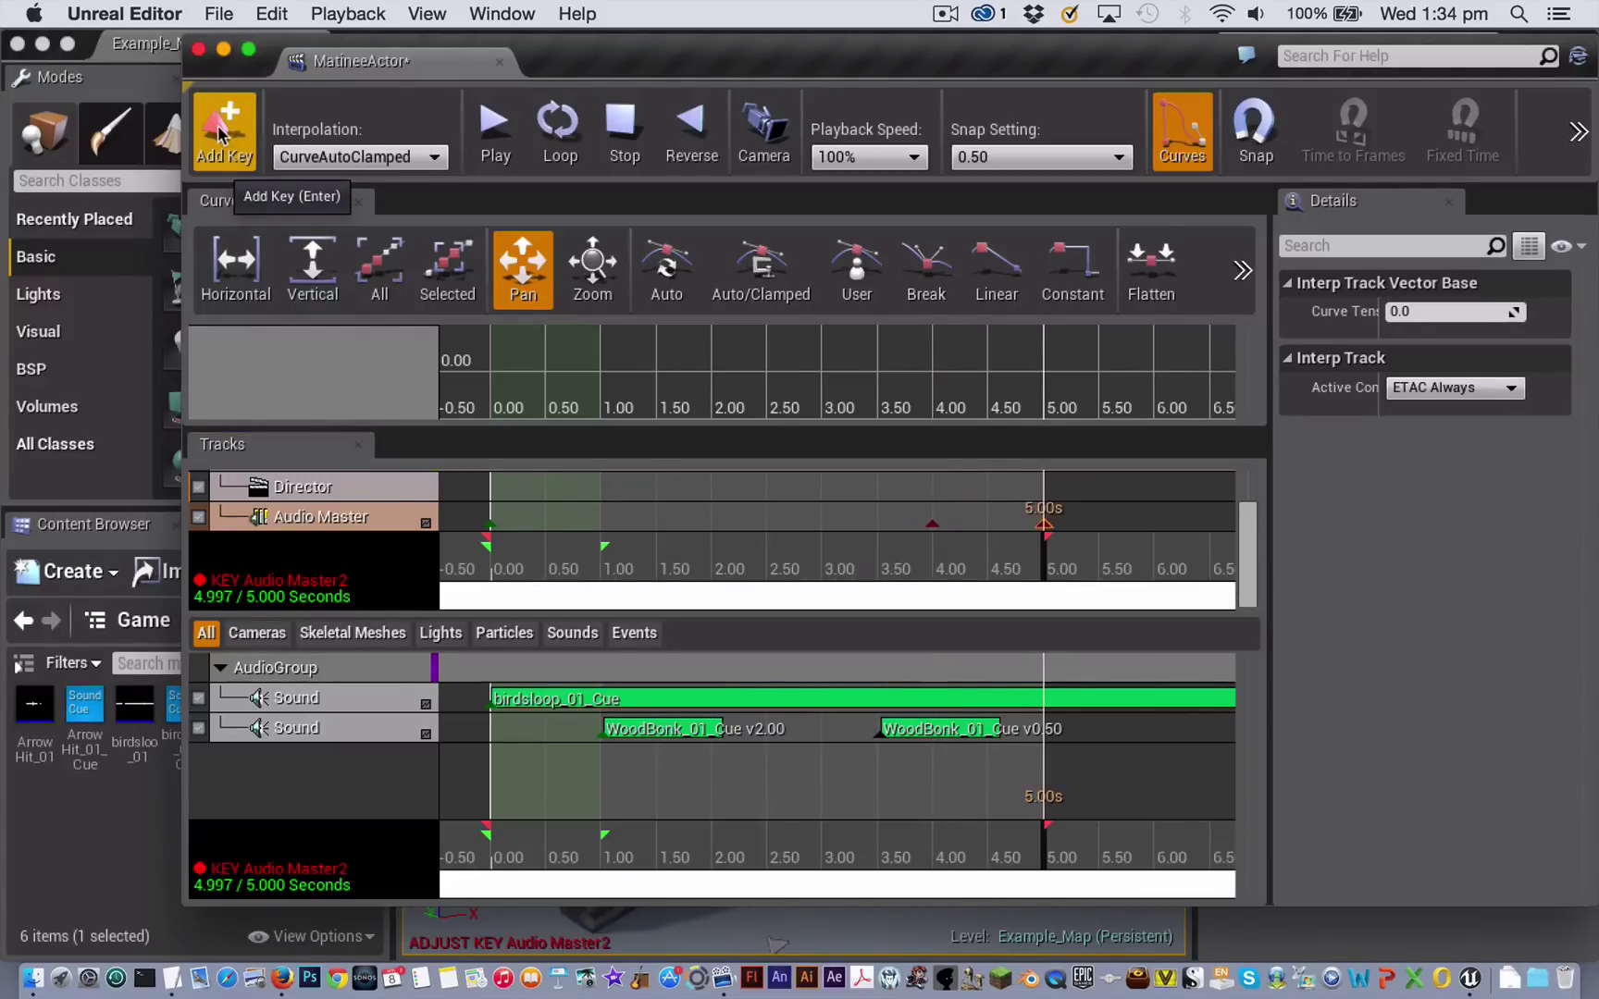
- Set master volume to 1 on the 3.99 s key and 0 on the 5.00 s key
{"action": "left_click", "coordinate": [932, 524]}
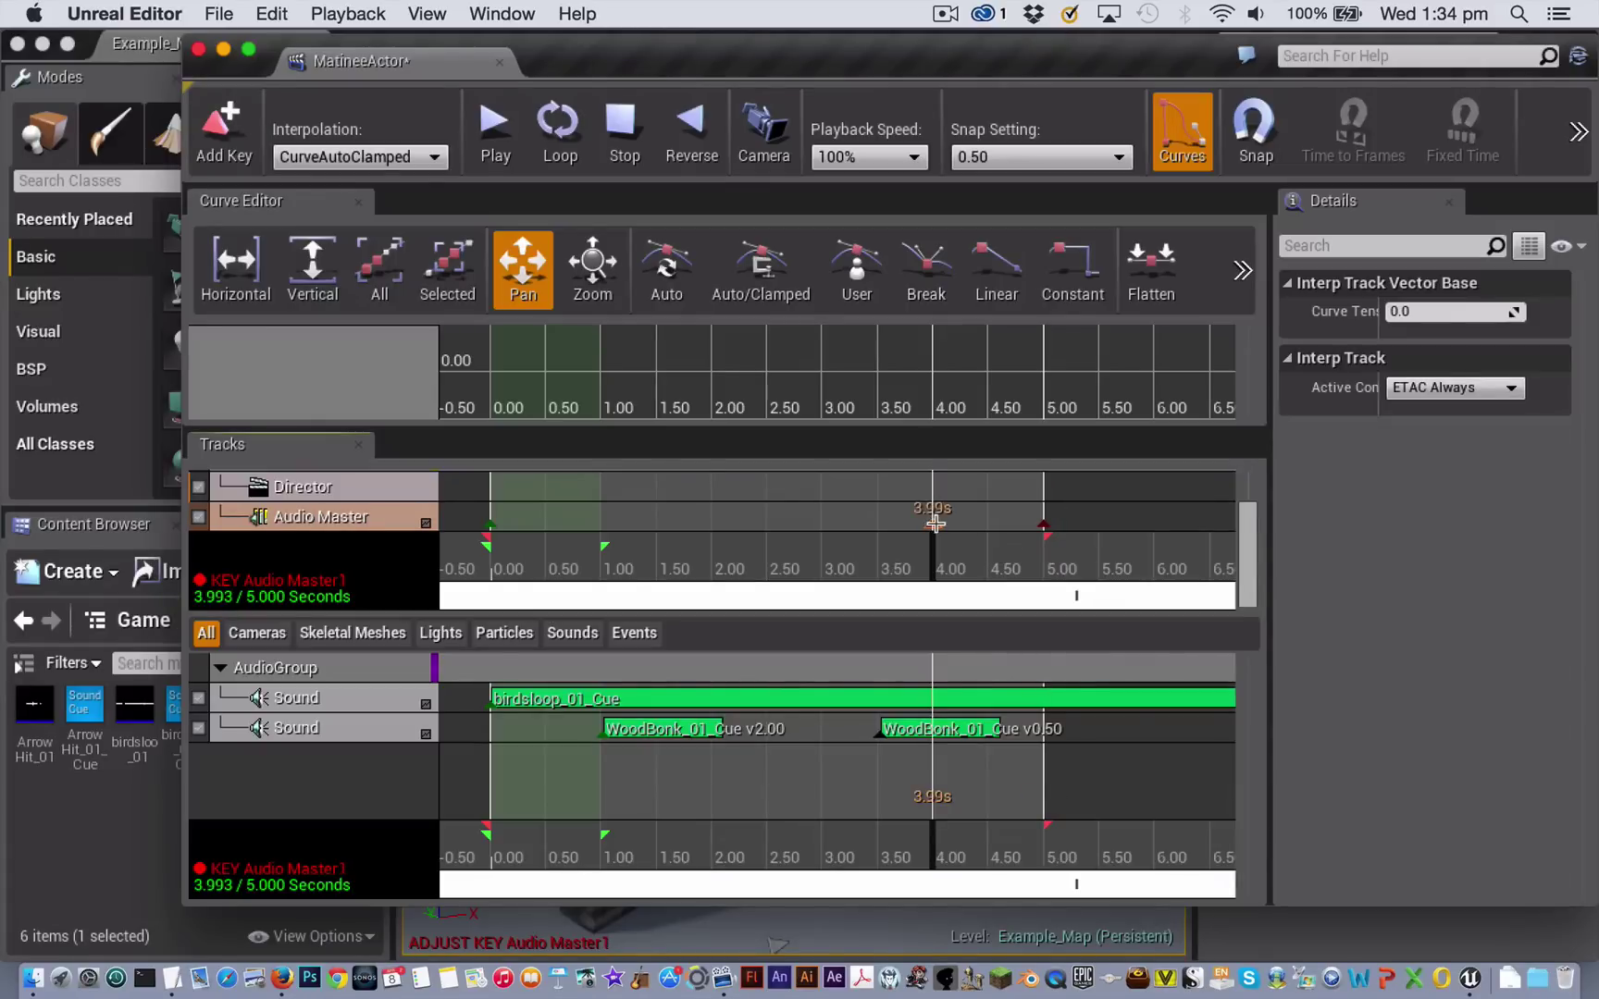
{"action": "right_click", "coordinate": [935, 524]}
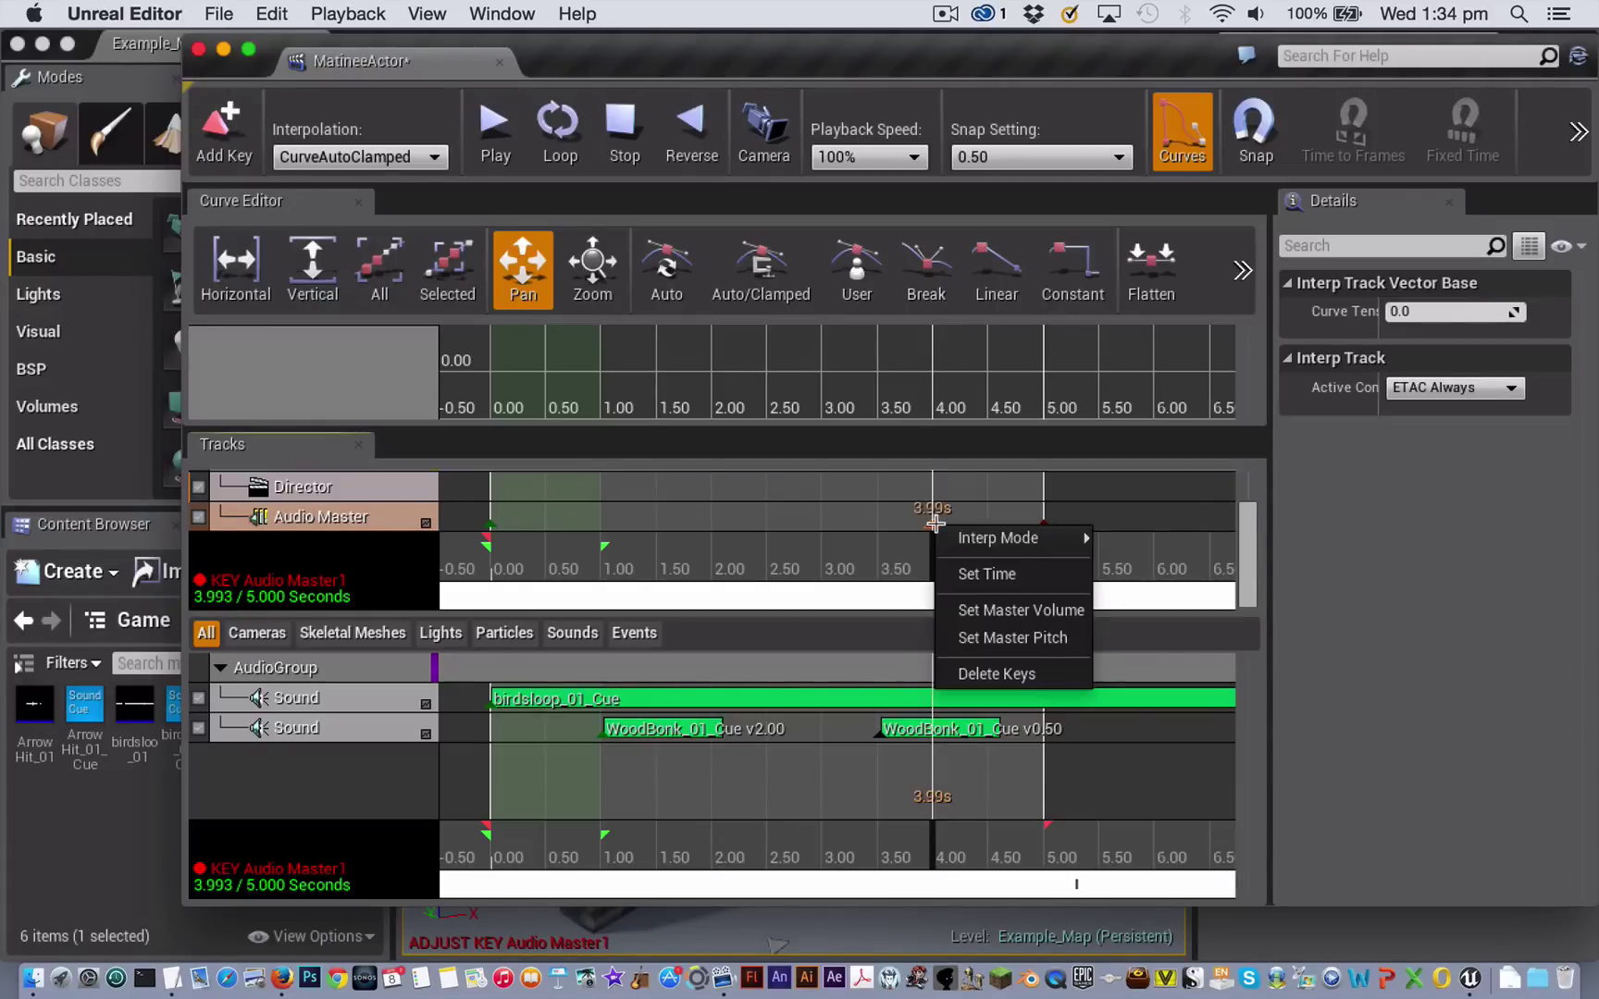
{"action": "left_click", "coordinate": [987, 613]}
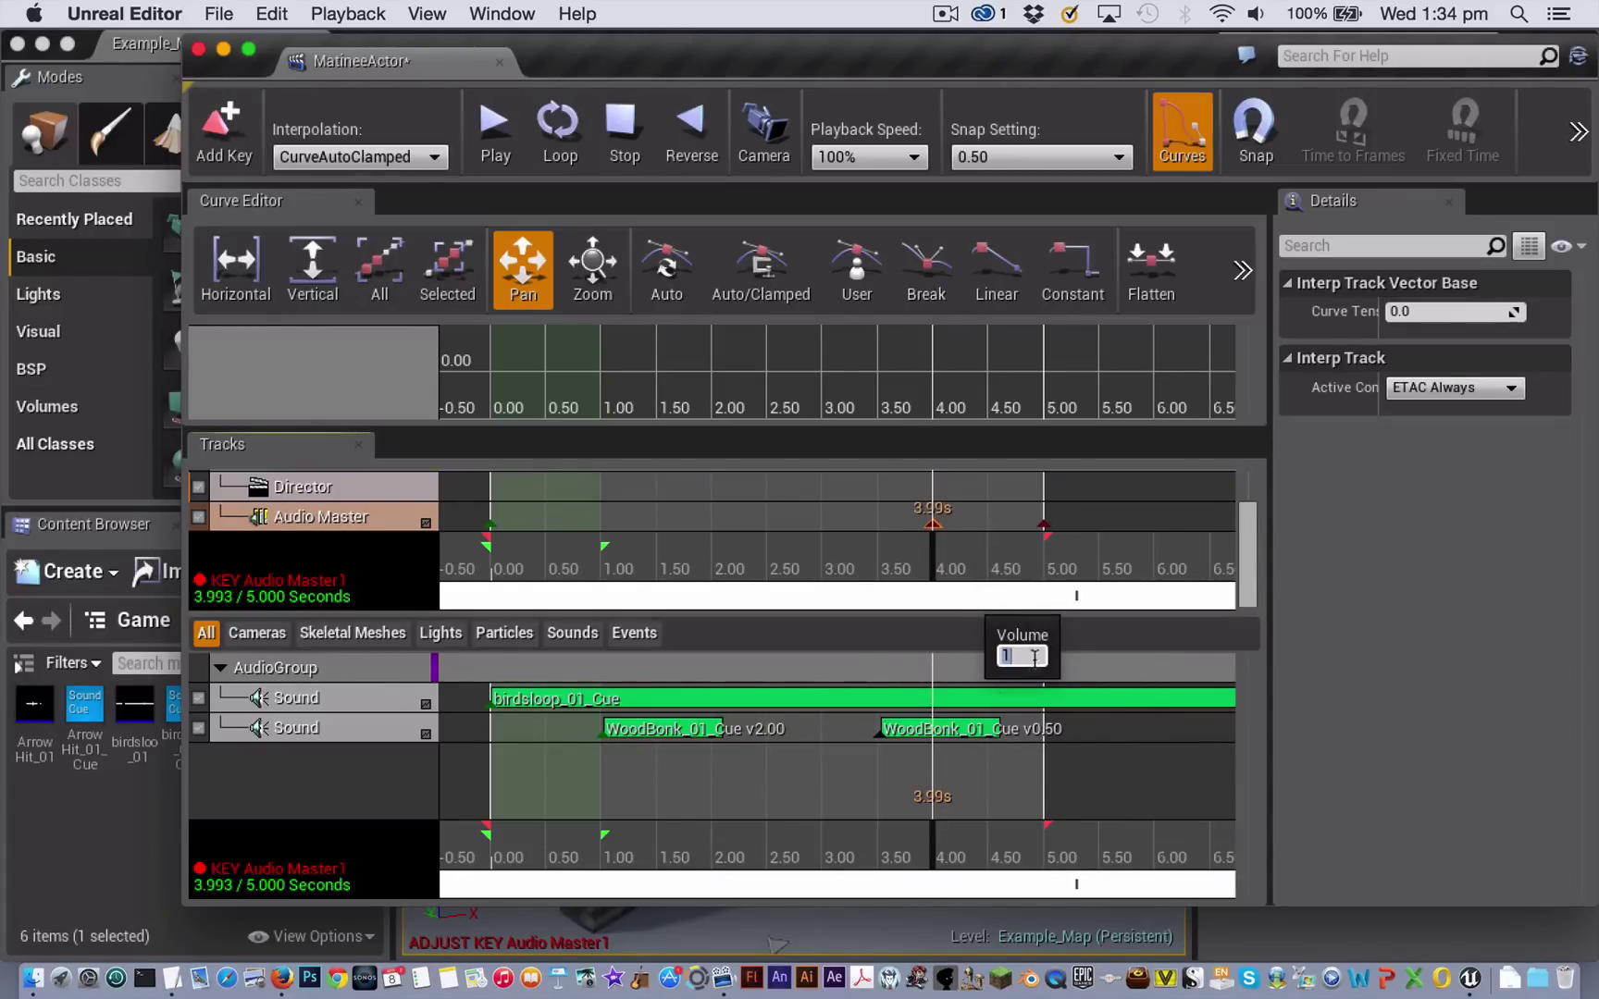
{"action": "left_click", "coordinate": [1043, 525]}
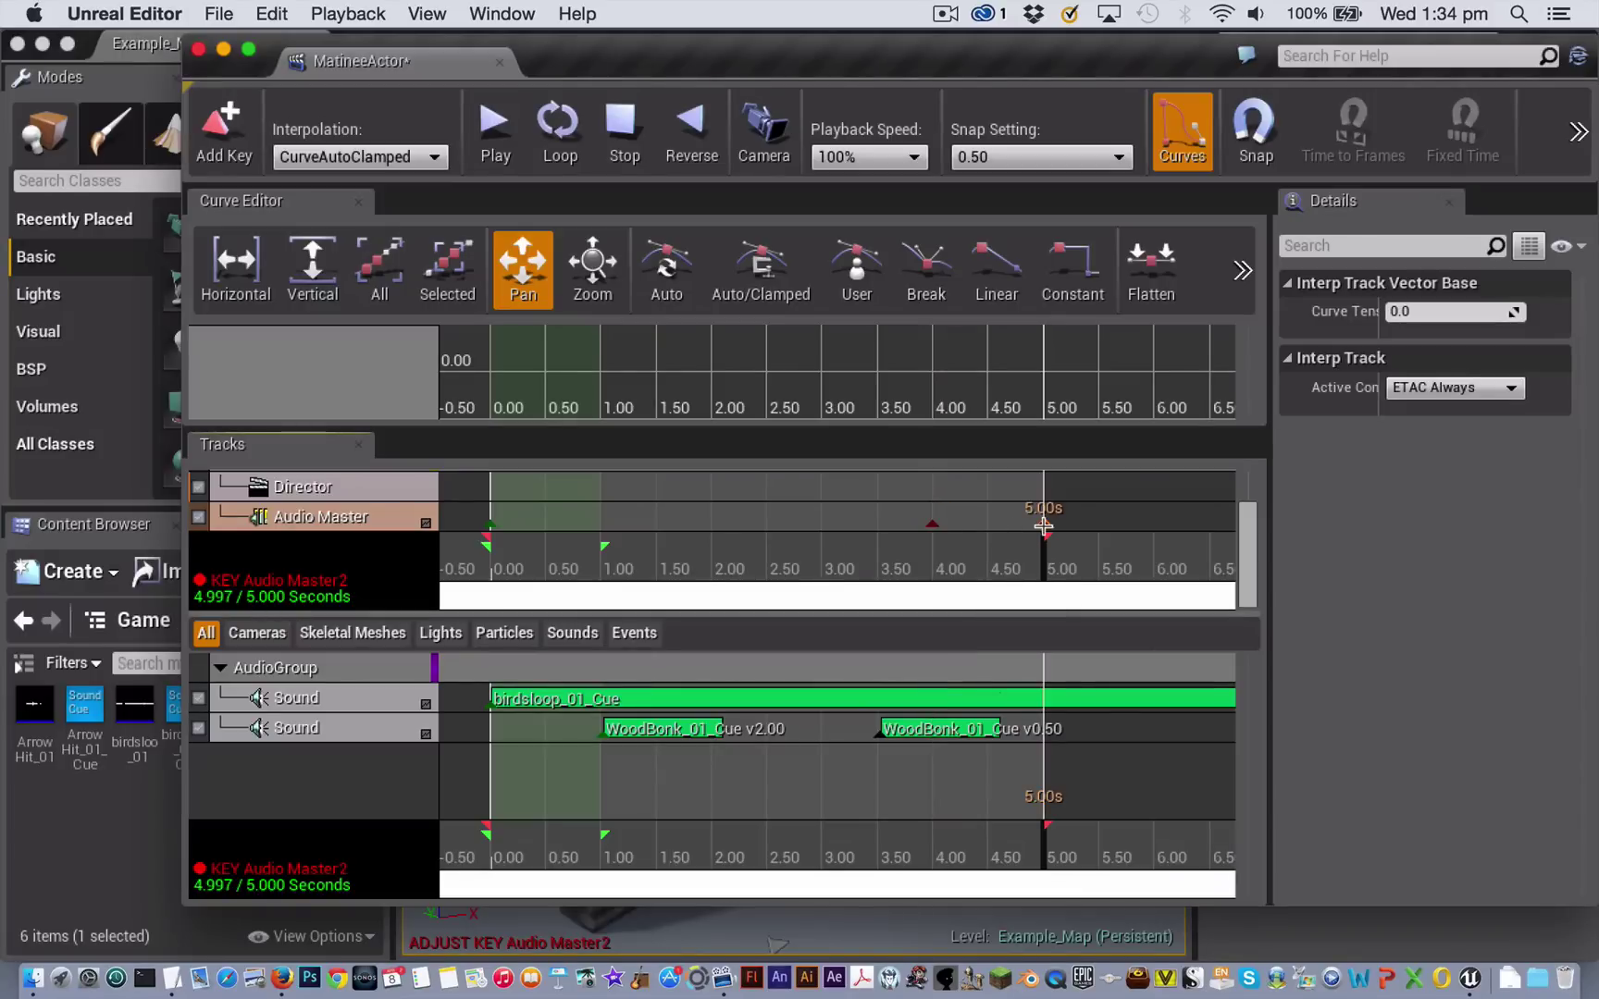
{"action": "right_click", "coordinate": [1044, 526]}
{"action": "left_click", "coordinate": [1071, 613]}
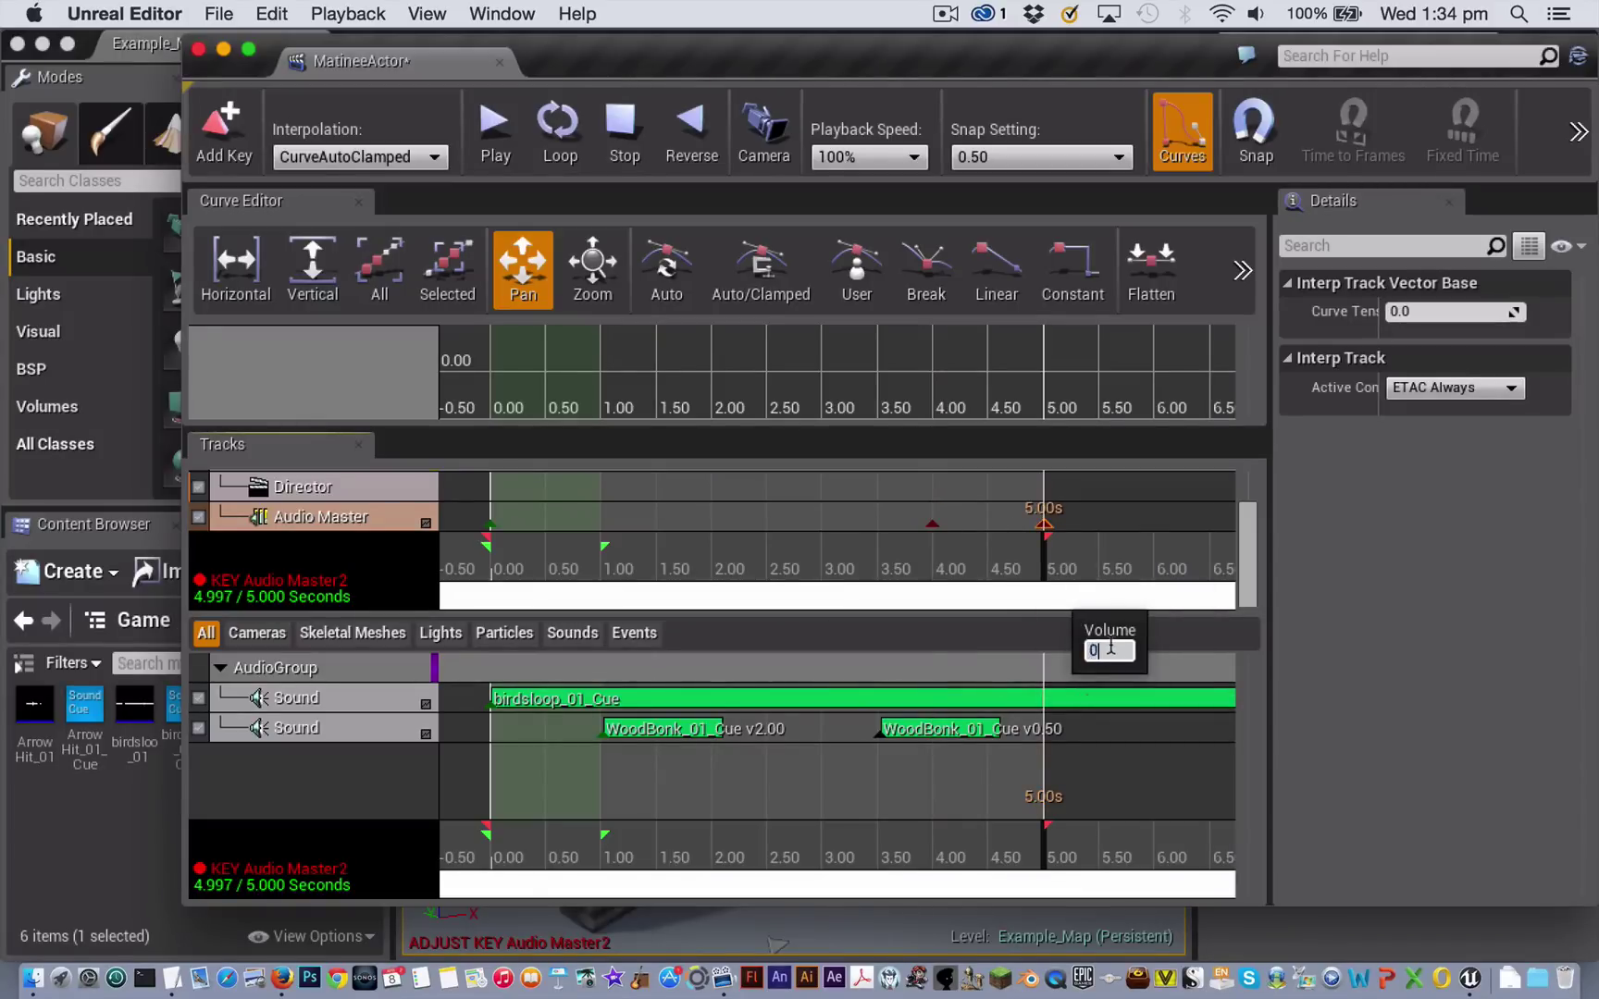
{"action": "left_click", "coordinate": [932, 525]}
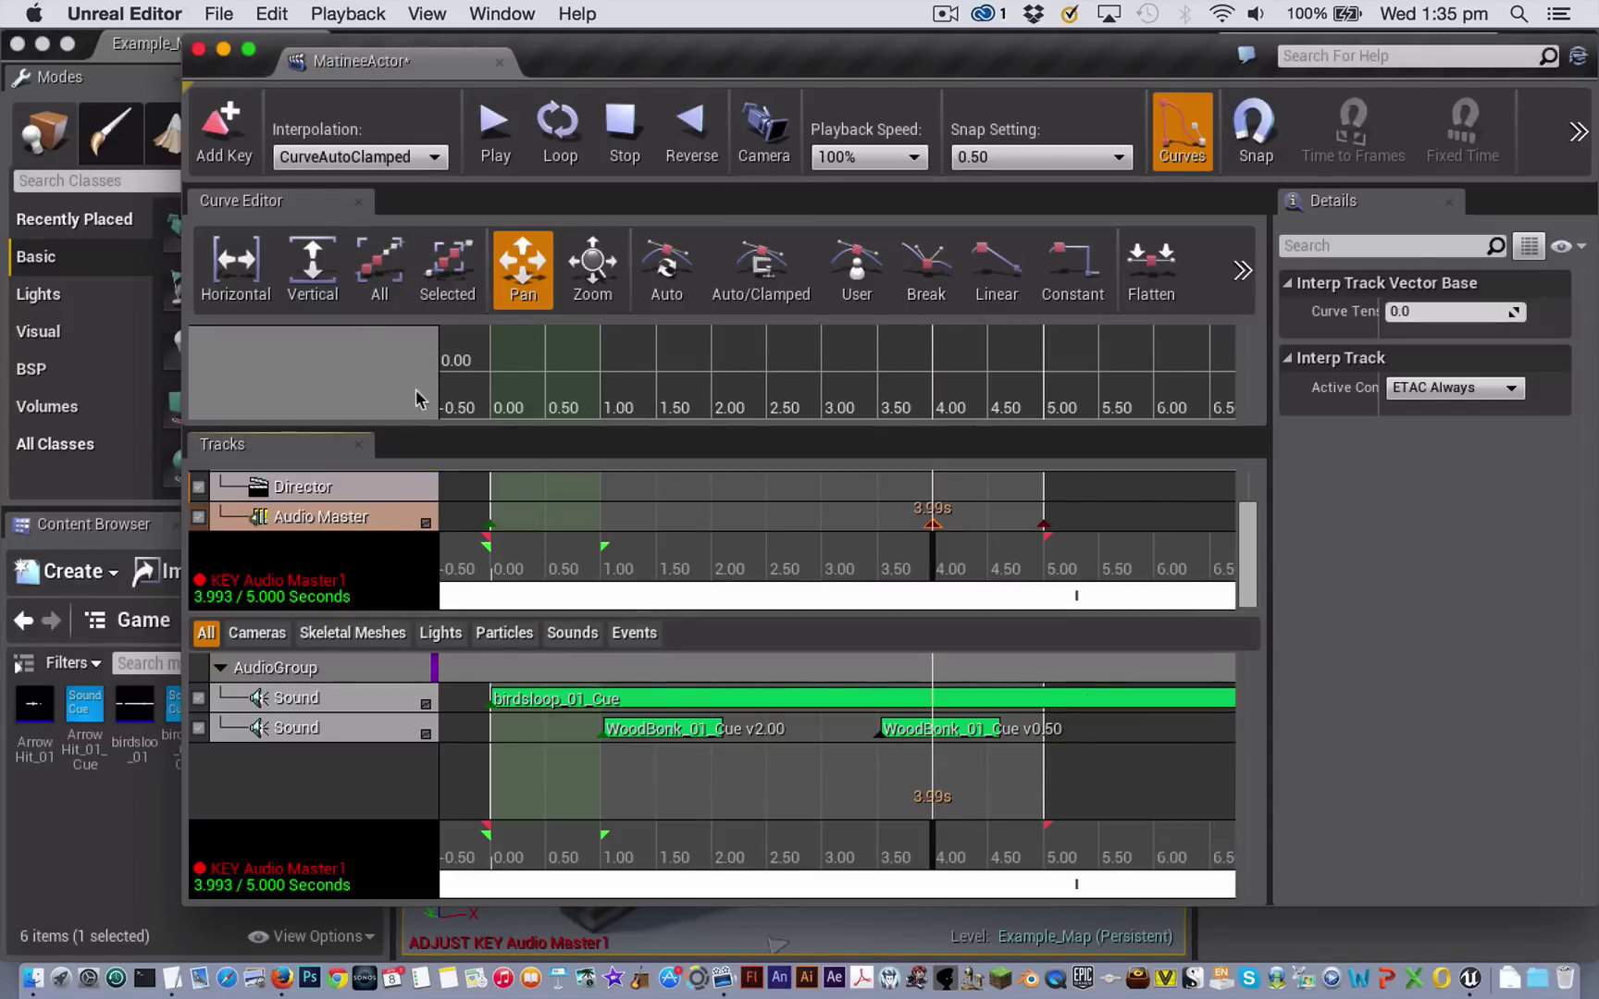
- Display the DirGroup_Audio Master curve and fit it horizontally and vertically in the Curve Editor
{"action": "left_click", "coordinate": [427, 524]}
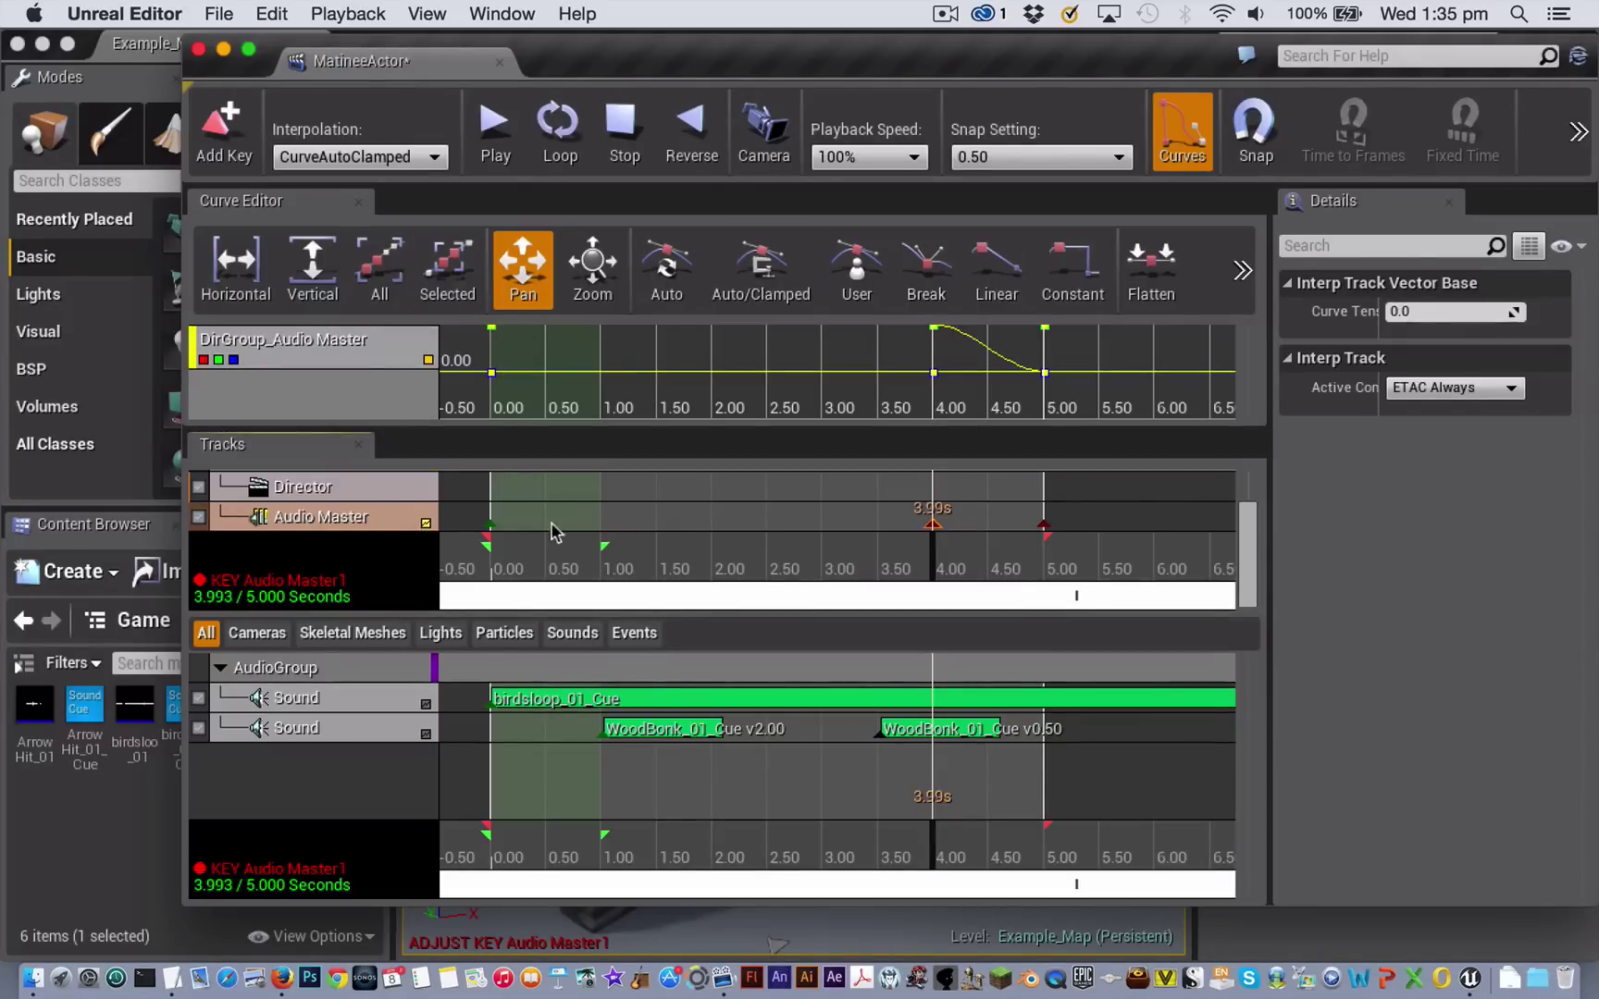
{"action": "left_click", "coordinate": [236, 273]}
{"action": "left_click", "coordinate": [313, 272]}
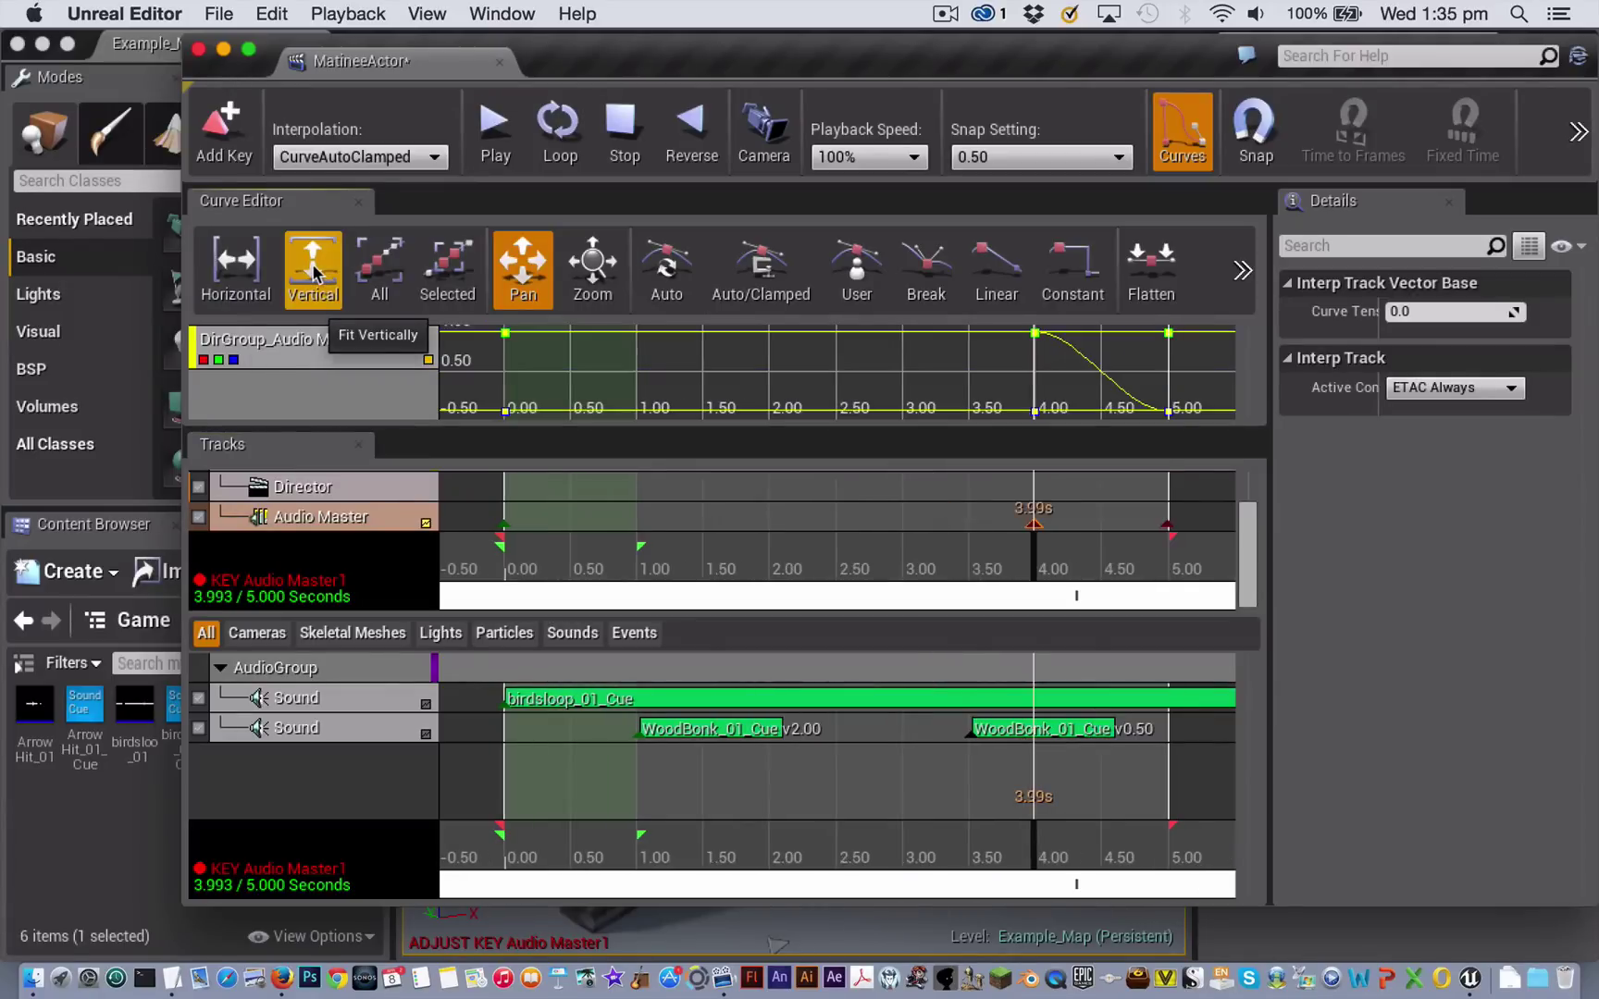